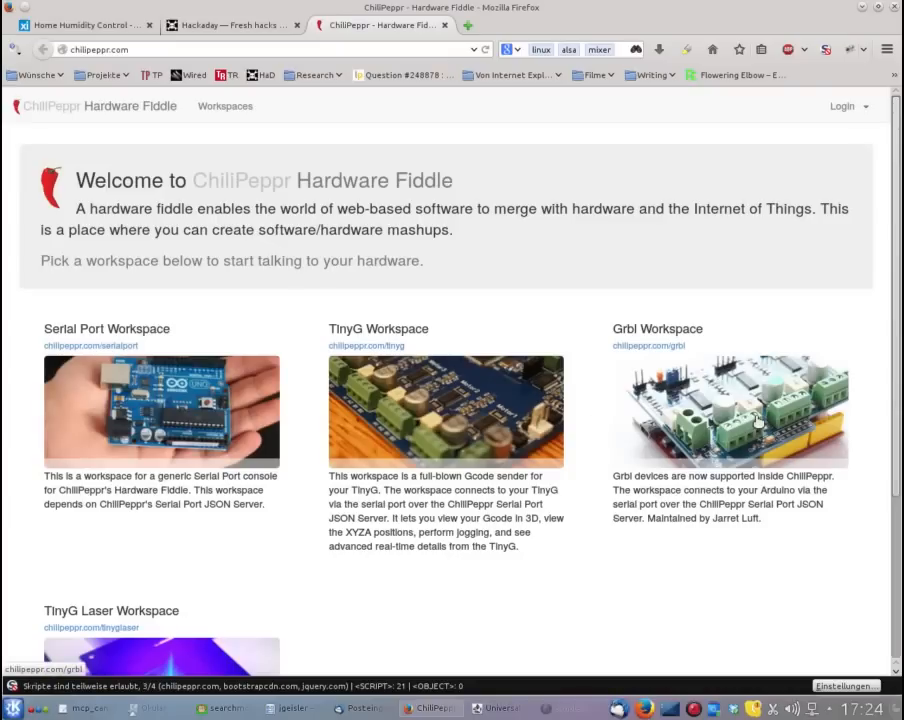
Open the Grbl workspace from the ChiliPeppr start page
click(757, 423)
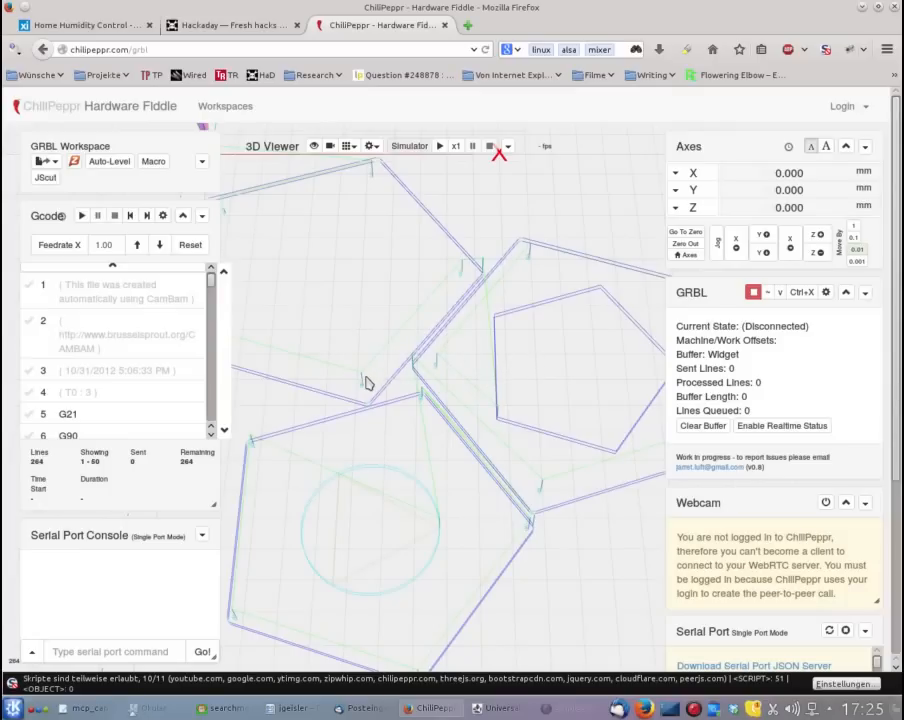
Switch to Universal Gcode Sender, enlarge its window and view its file-sending mode
click(497, 708)
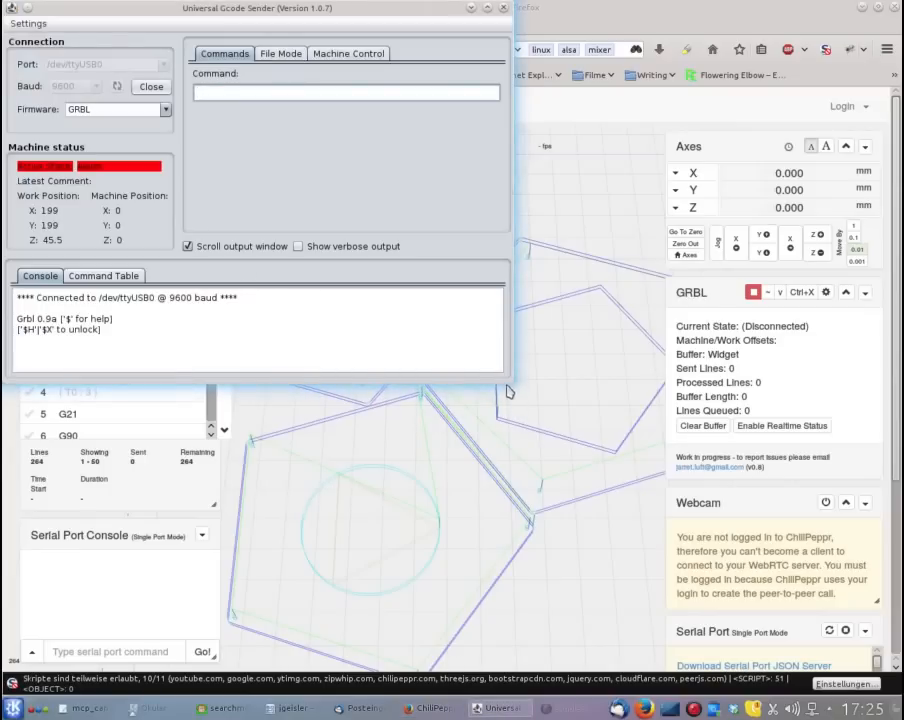
drag(508, 392, 688, 545)
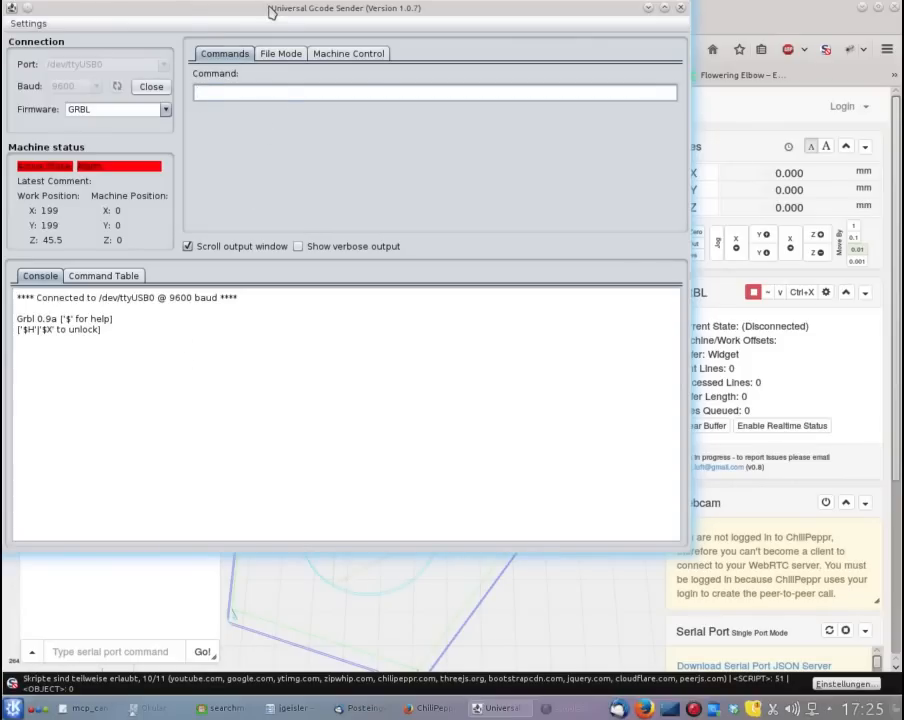
click(285, 56)
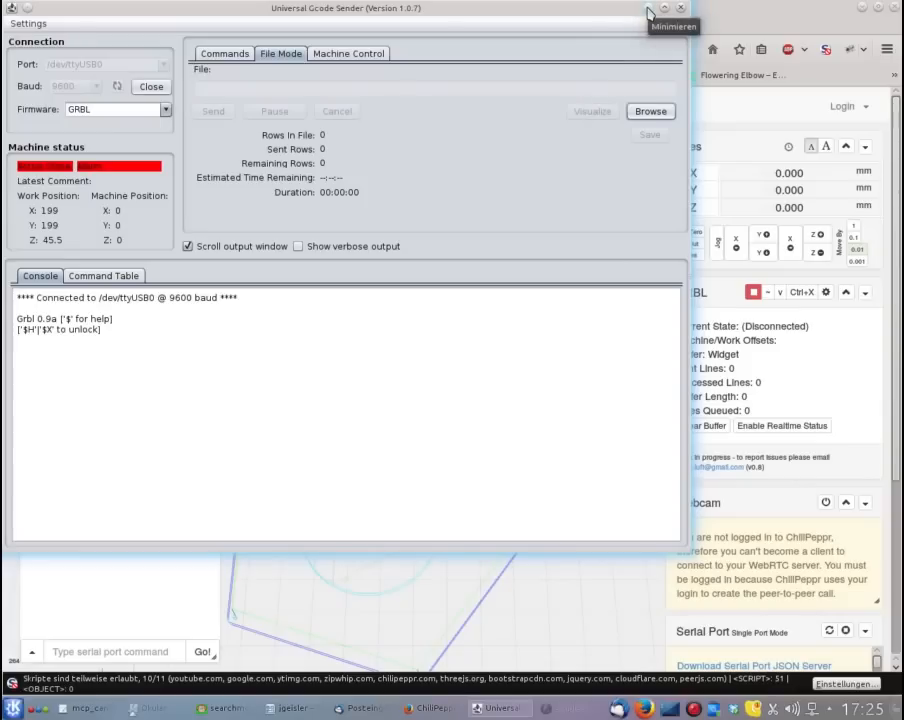
Switch back to Firefox and go to the Serial Port JSON Server download section in the Serial Port widget
click(452, 713)
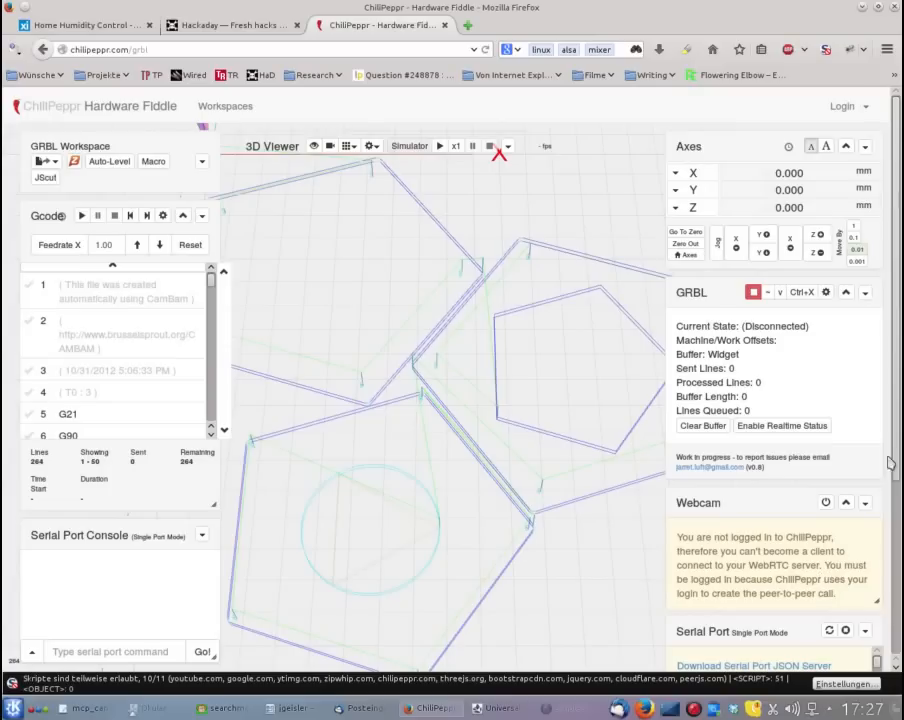
drag(898, 448, 900, 634)
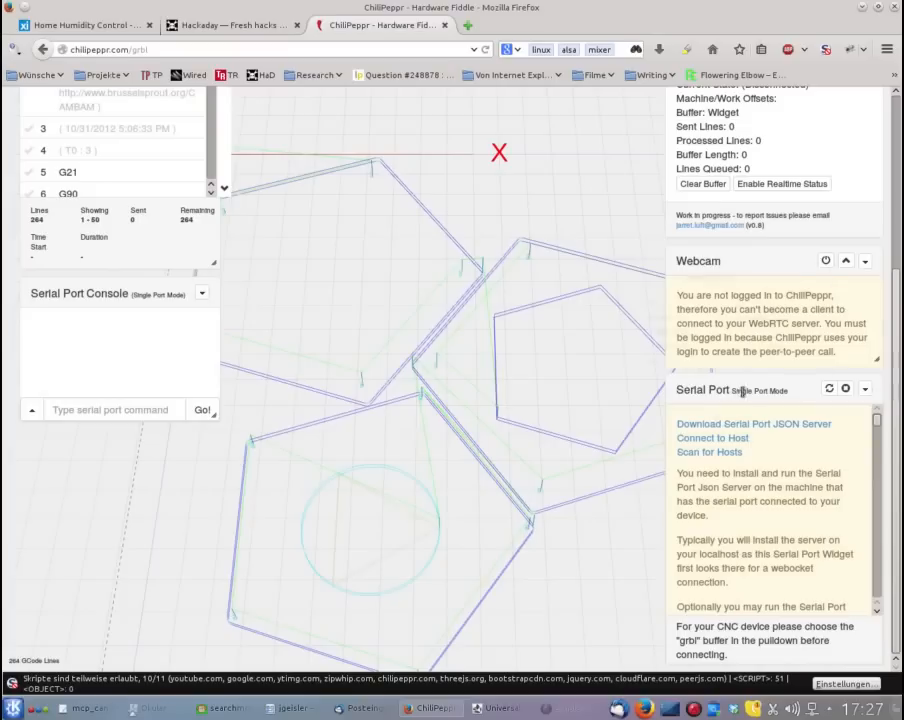
mouse_move(745, 390)
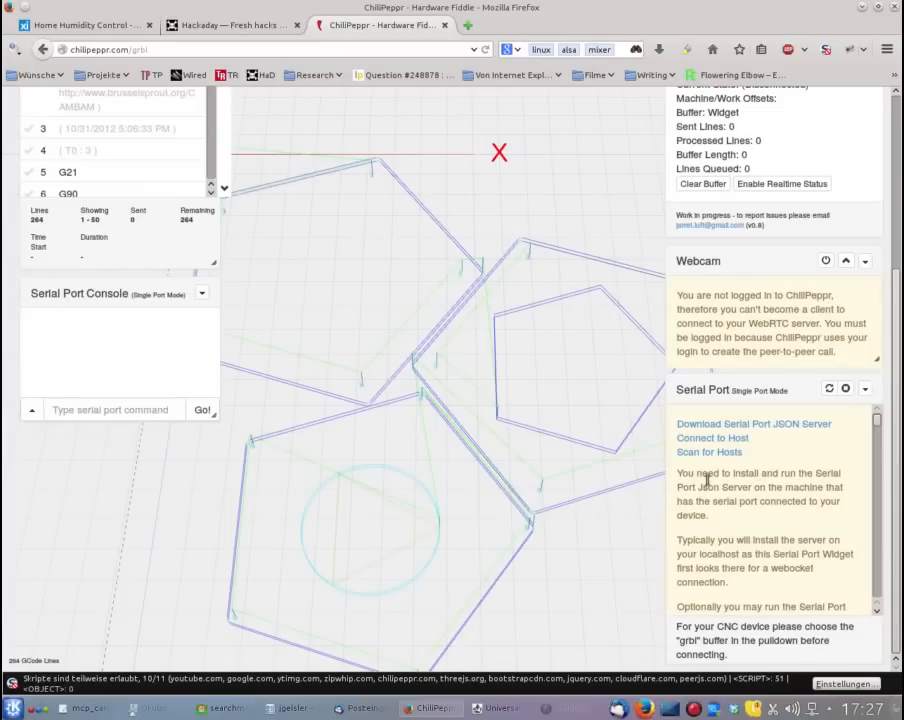
click(767, 428)
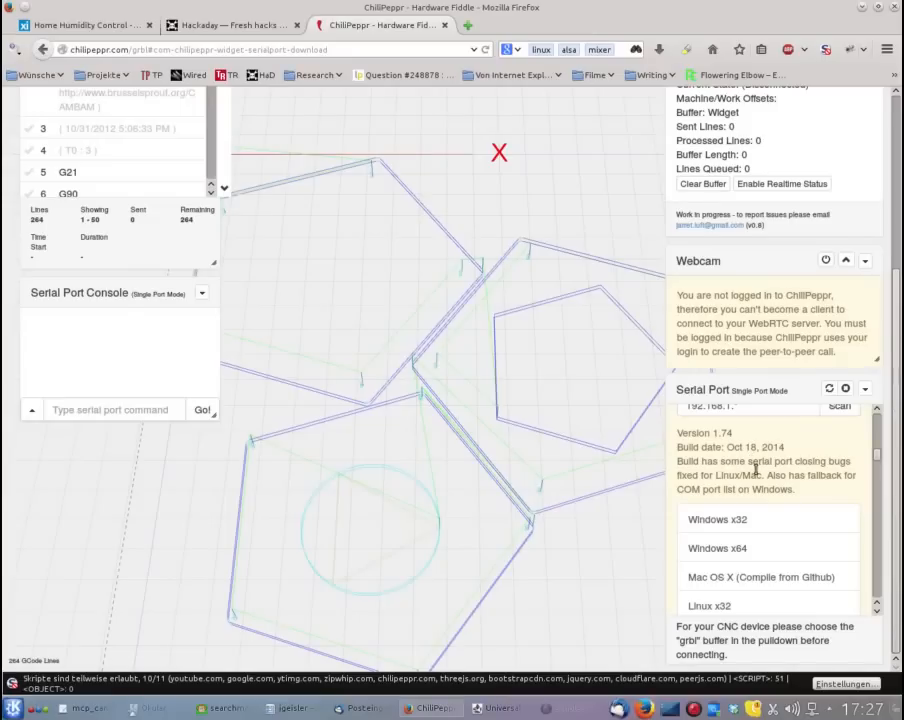
Download the Linux x32 build of the Serial Port JSON Server and save the archive to disk
scroll(756, 468, up, 3)
scroll(756, 468, down, 1)
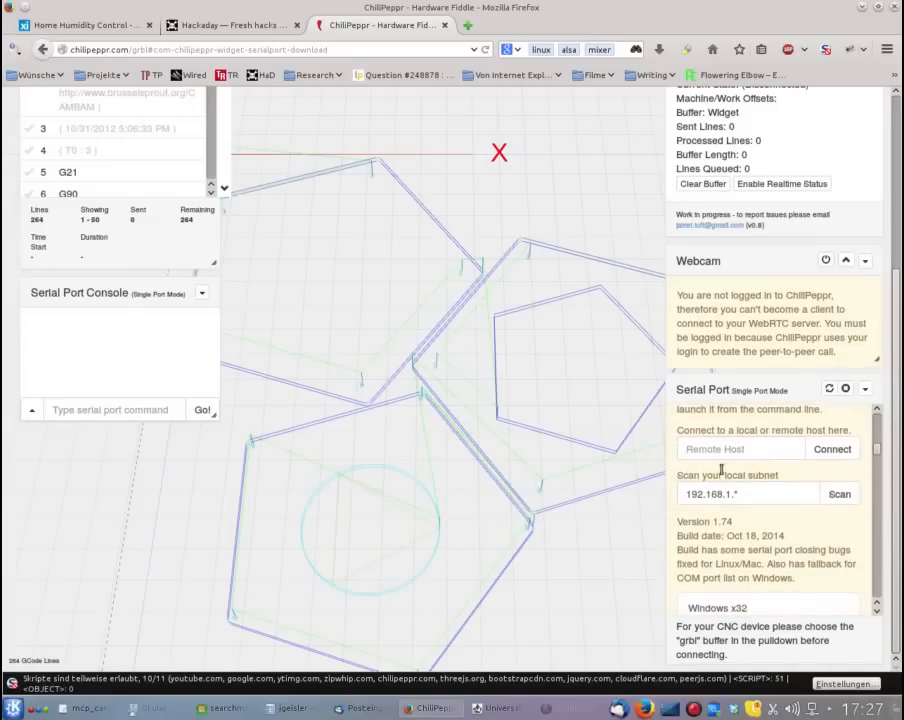
scroll(722, 470, down, 3)
scroll(722, 470, up, 2)
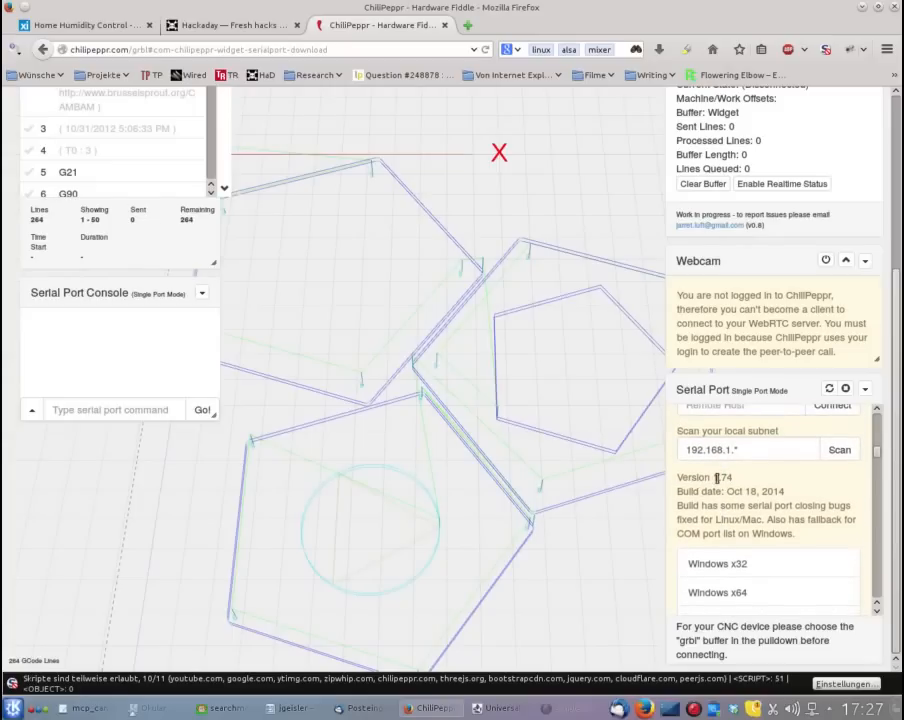
scroll(726, 480, down, 1)
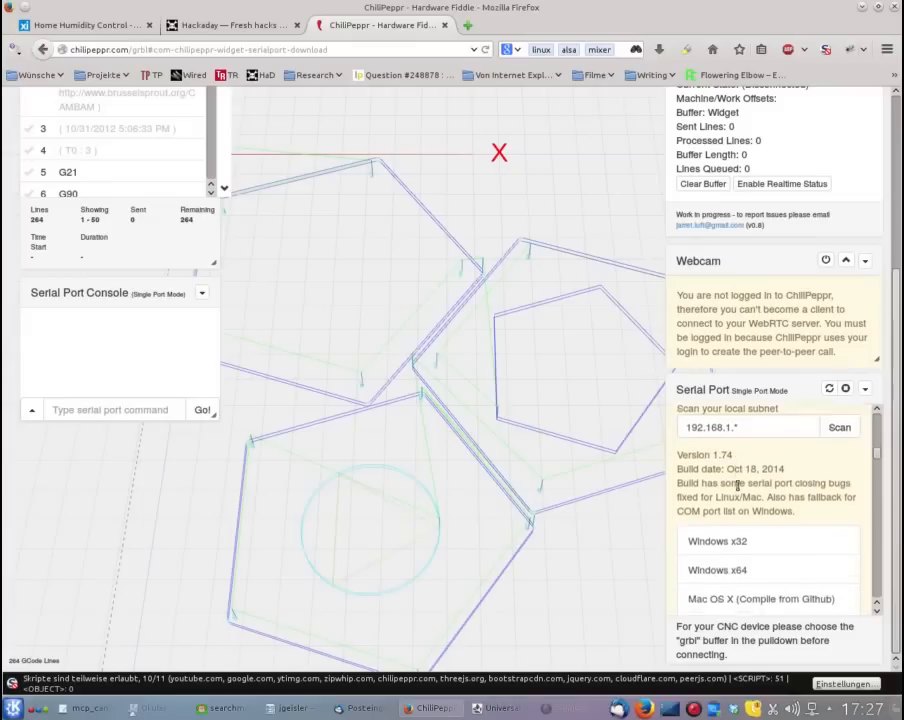
scroll(735, 485, down, 2)
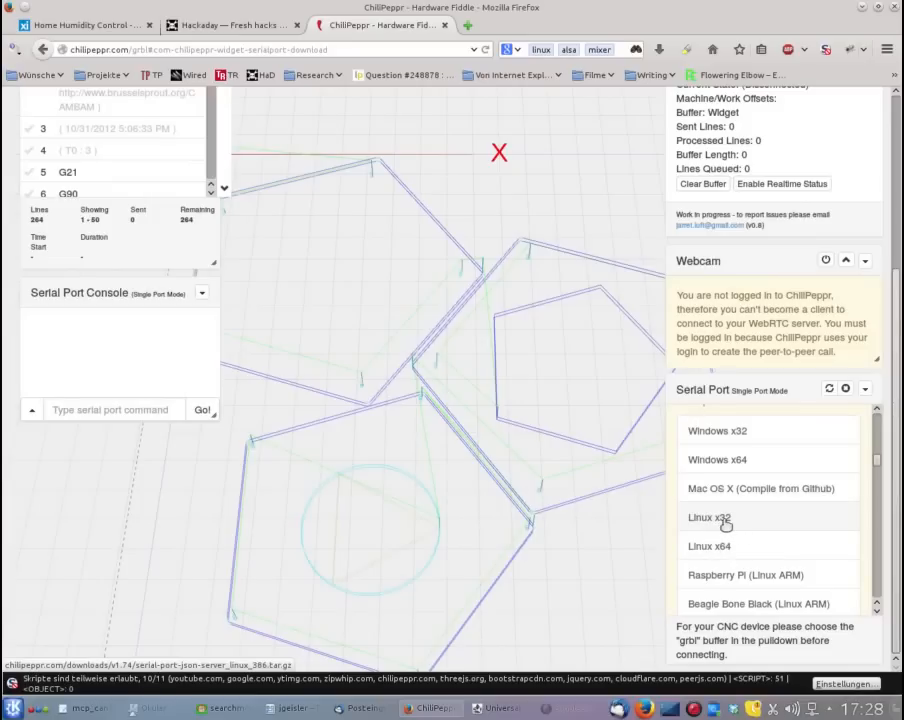
click(716, 518)
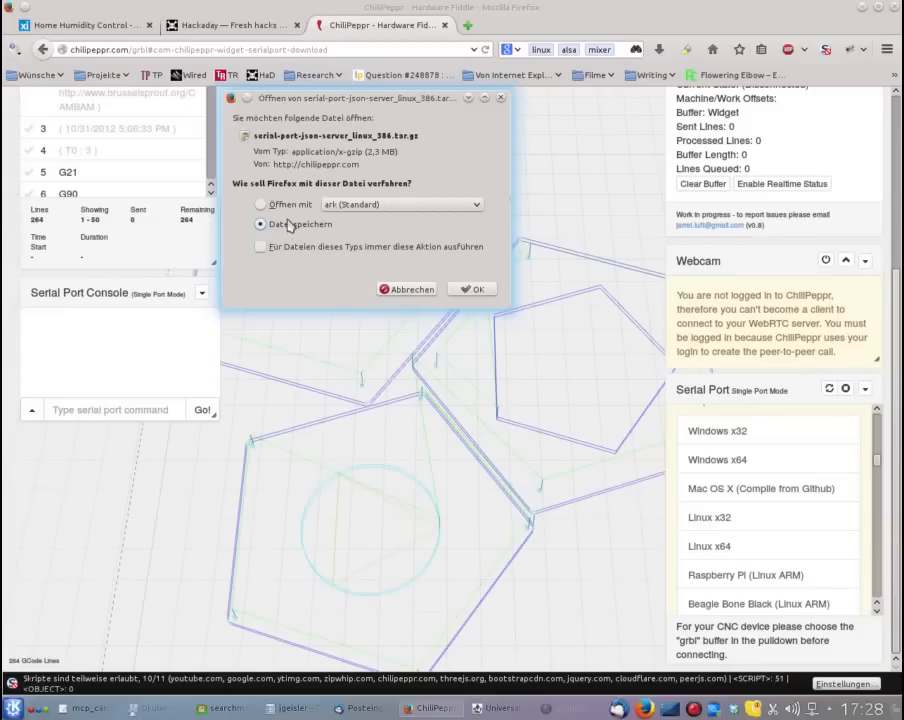
click(468, 290)
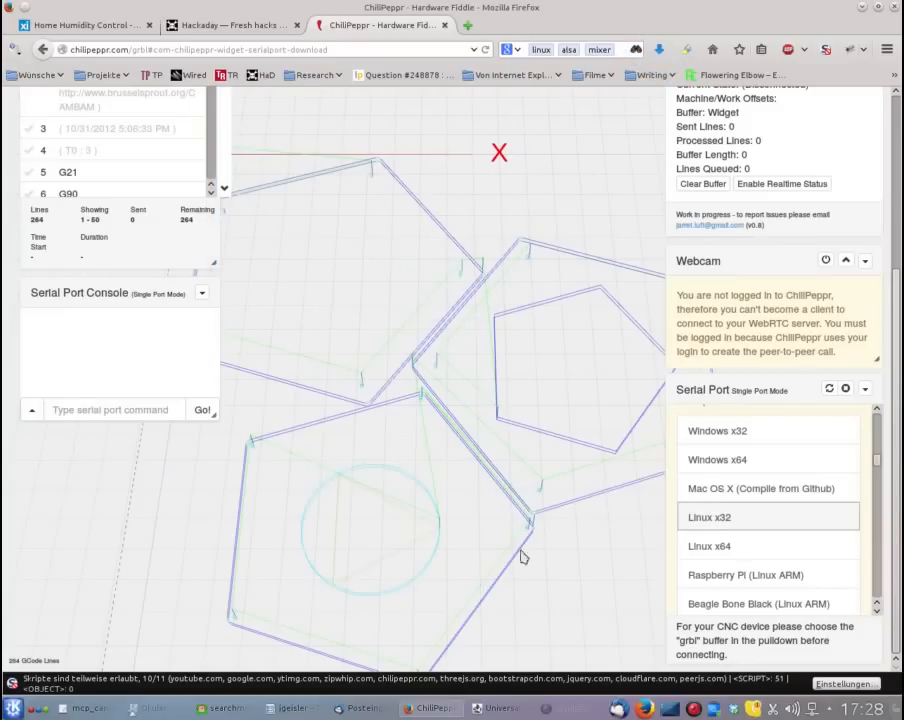
Switch to the Dolphin file manager and select serial-port-json-server_linux_386.tar.gz in the Downloads folder
click(292, 708)
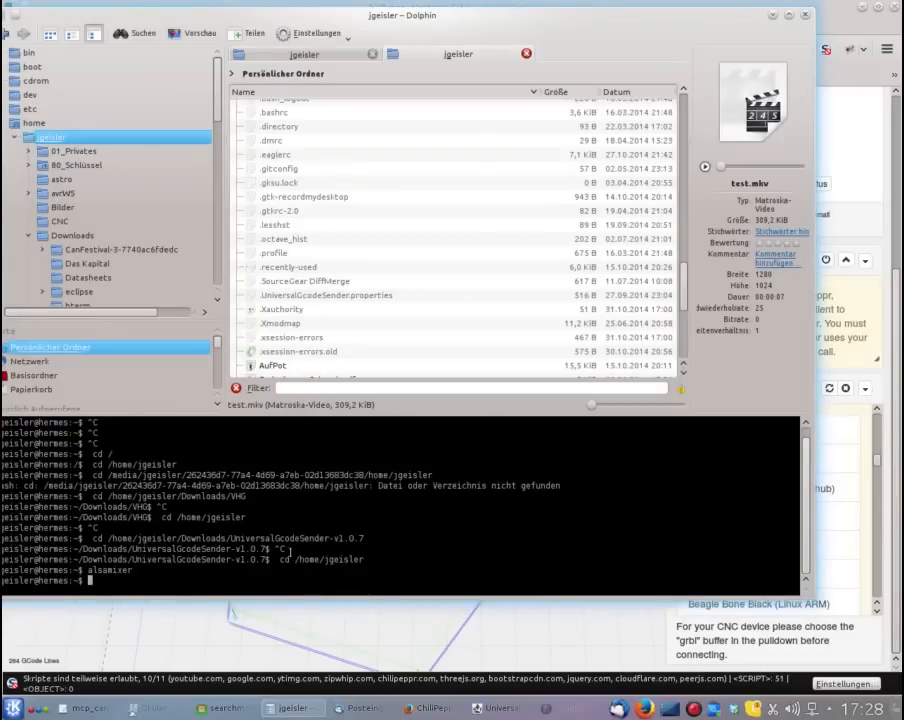
click(72, 235)
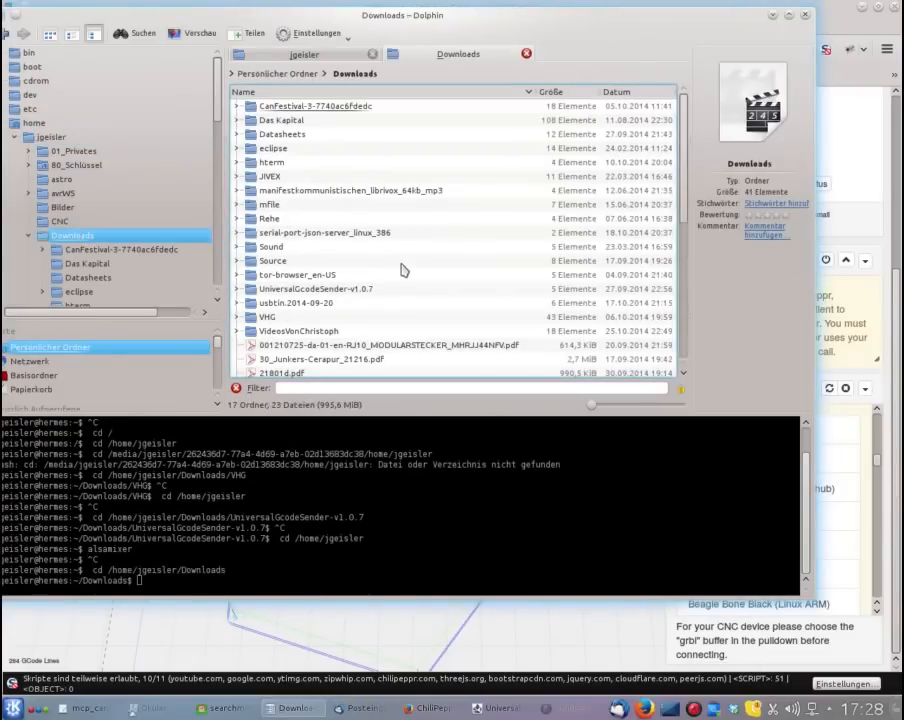
scroll(420, 272, down, 7)
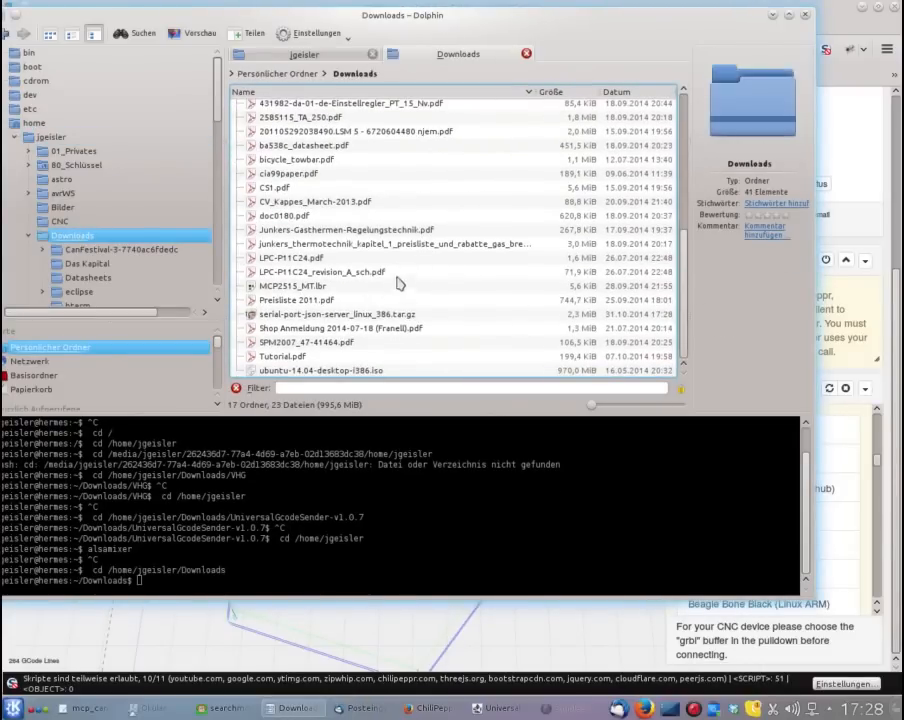
click(345, 315)
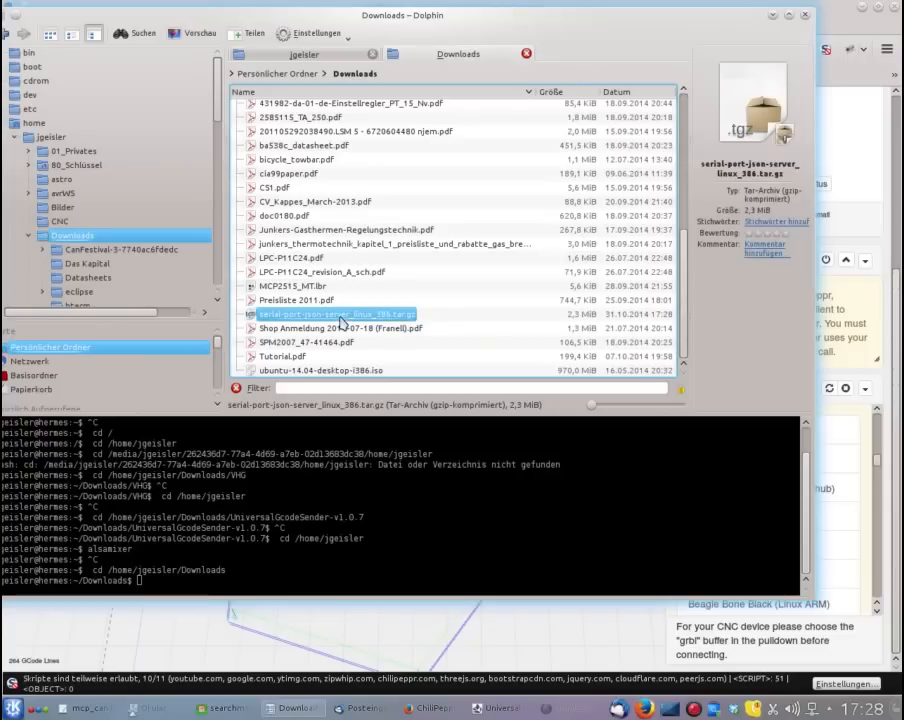
right_click(388, 318)
mouse_move(600, 485)
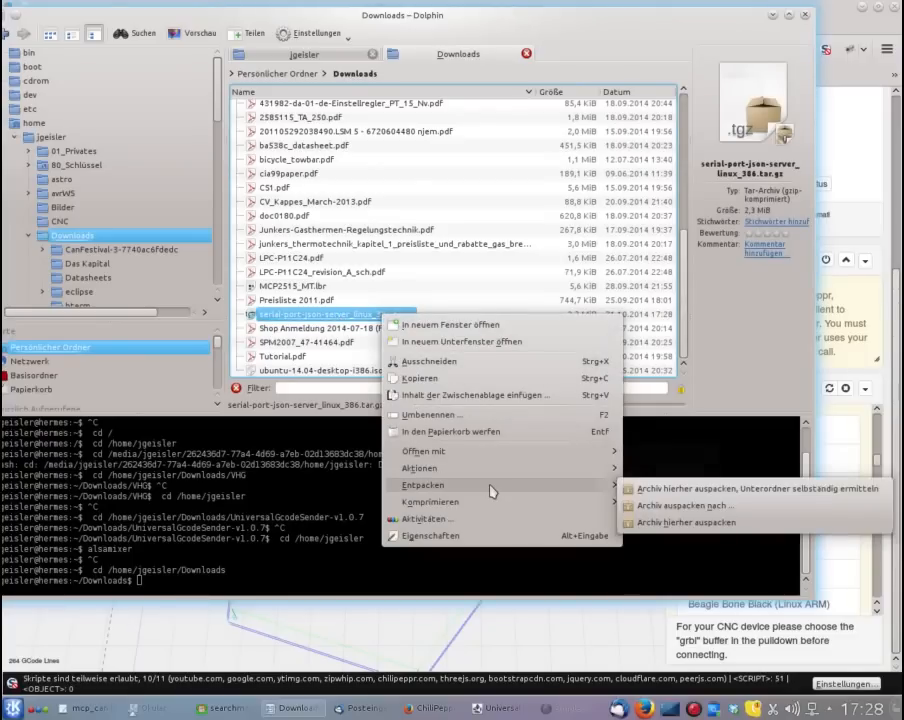
click(644, 490)
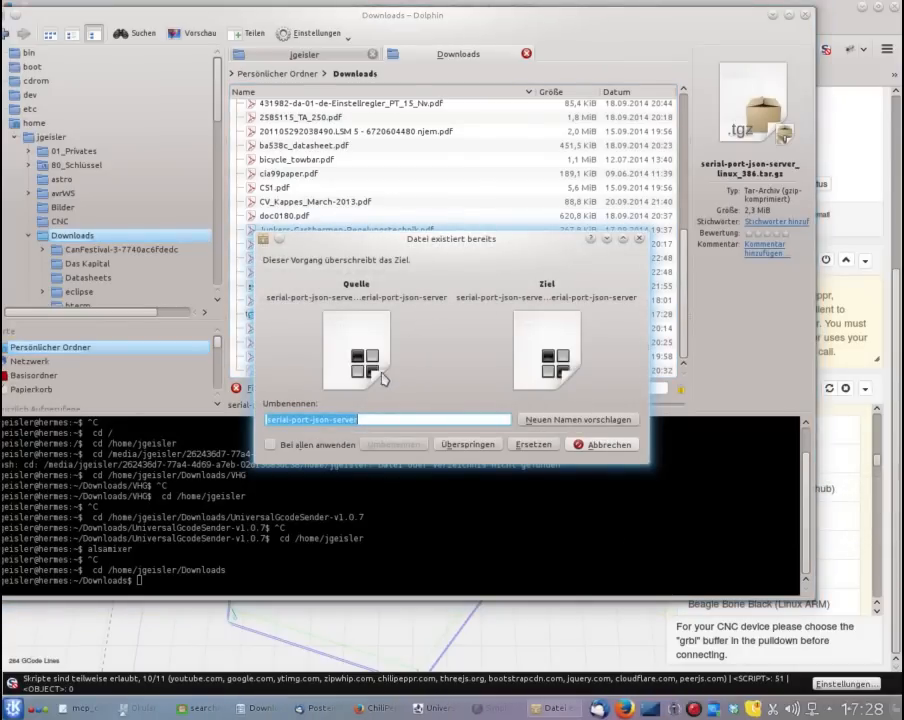
click(601, 444)
Extract serial-port-json-server_linux_386.tar.gz into Downloads with automatic subfolder detection, replacing all existing files
right_click(358, 315)
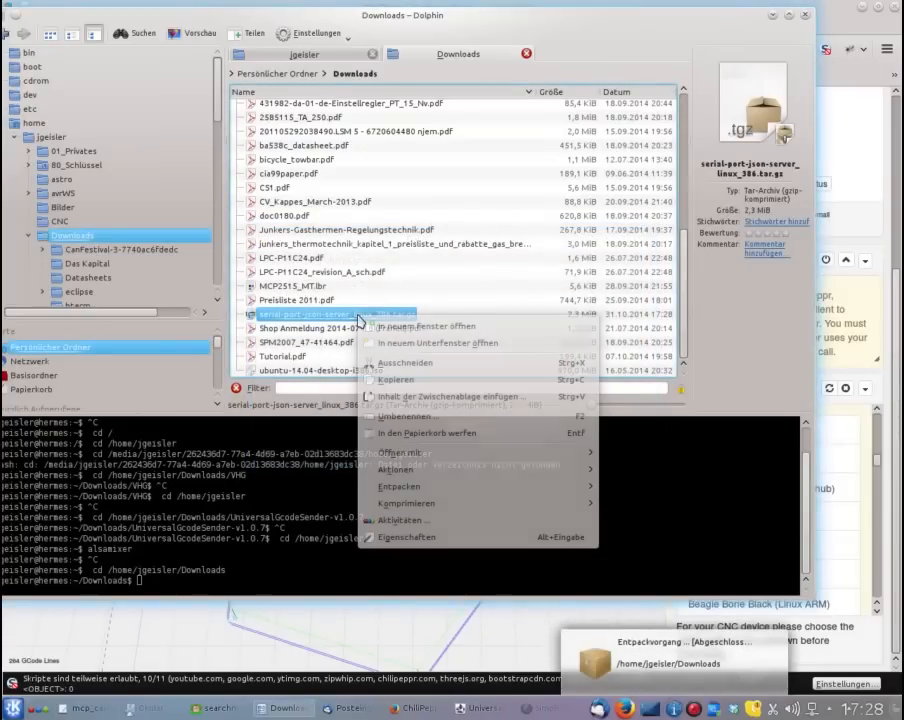
mouse_move(509, 494)
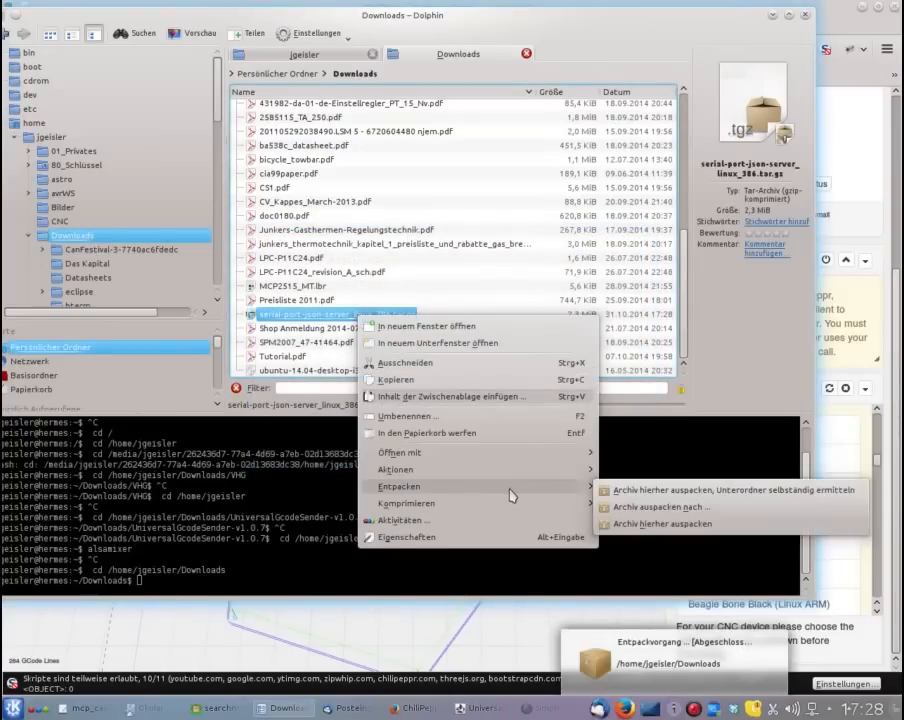
click(643, 491)
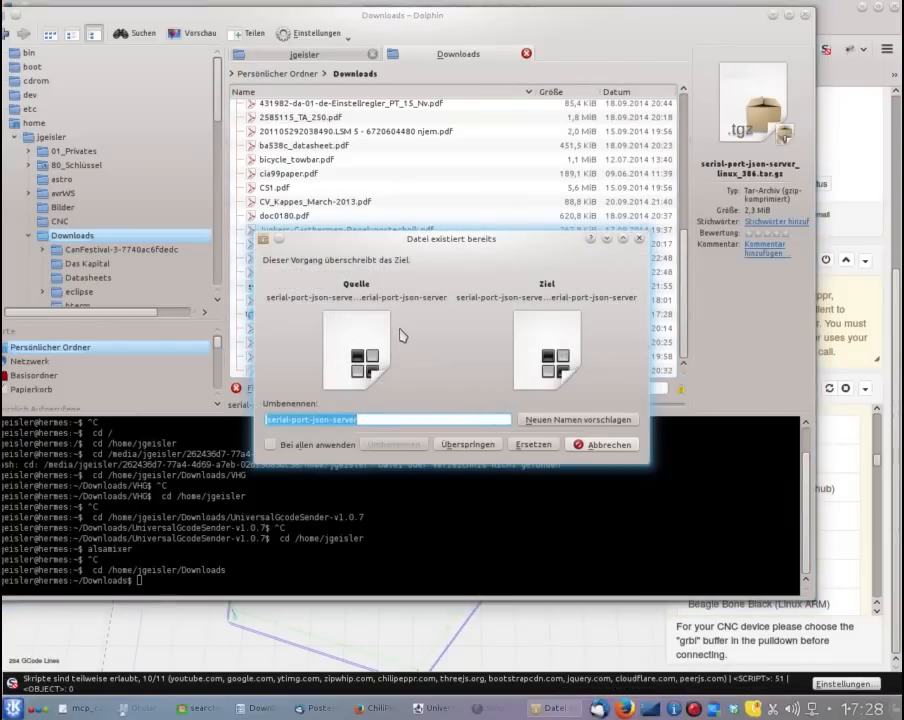
click(527, 444)
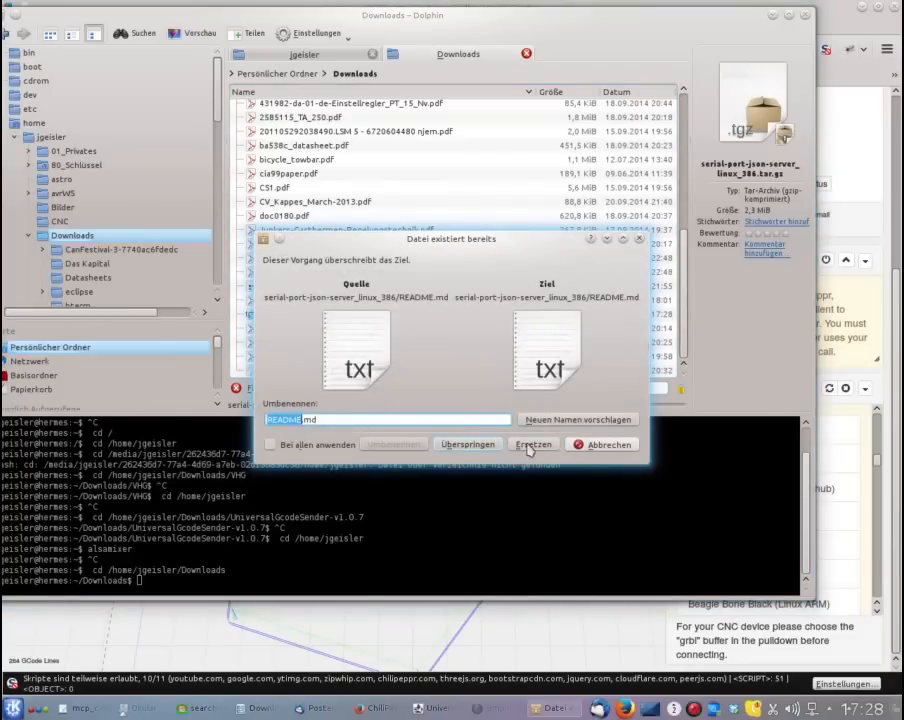
click(342, 447)
click(529, 446)
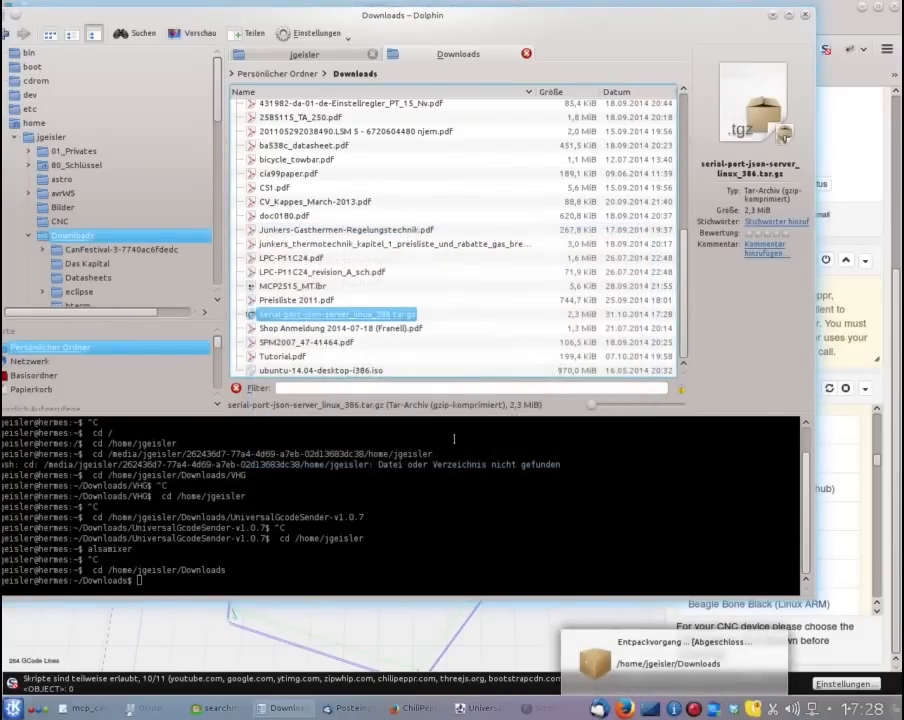
Open the extracted serial-port-json-server_linux_386 folder in Downloads
scroll(350, 296, up, 6)
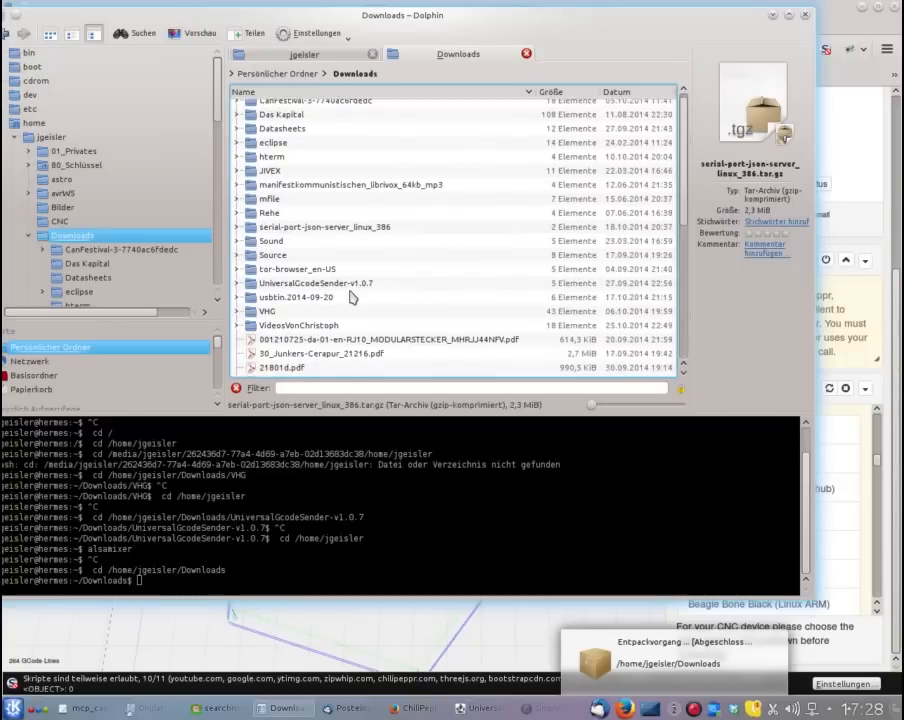
click(321, 228)
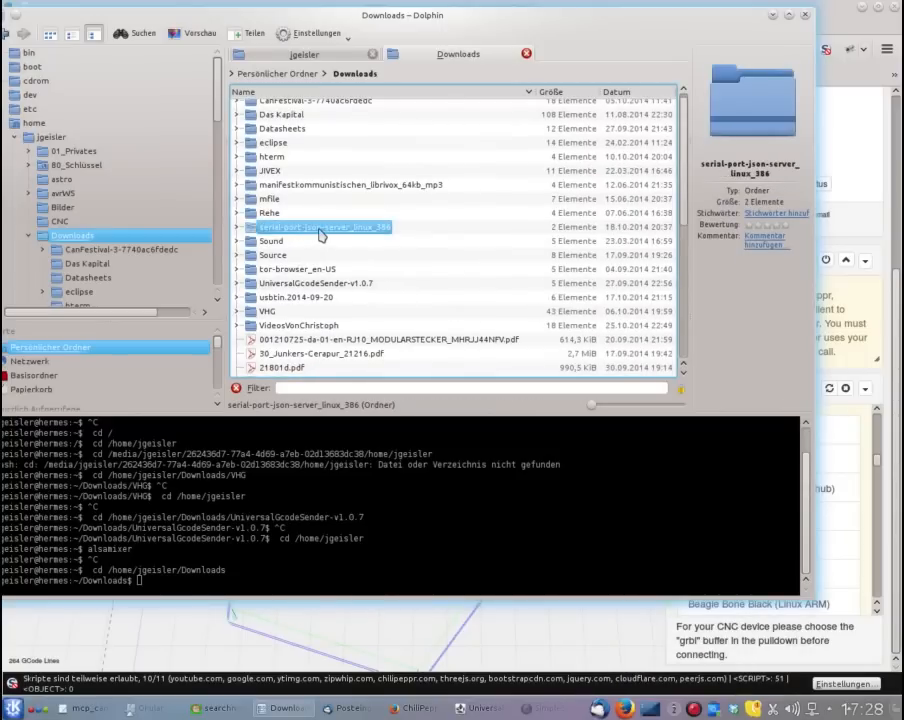
double_click(321, 230)
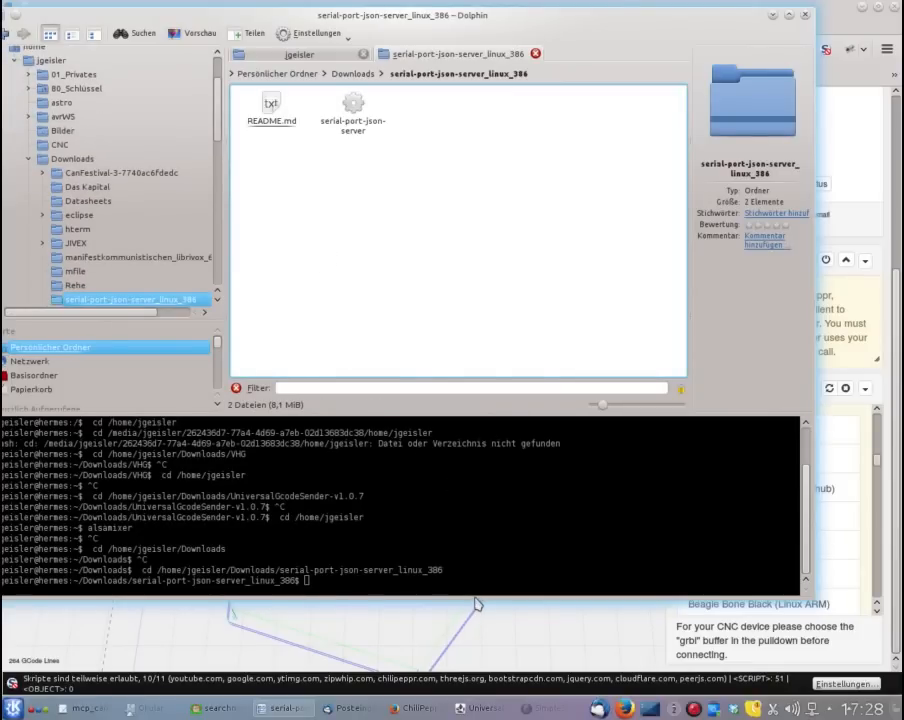
Enlarge the file manager's terminal area and run ./serial-port-json-server in it
drag(471, 600, 471, 671)
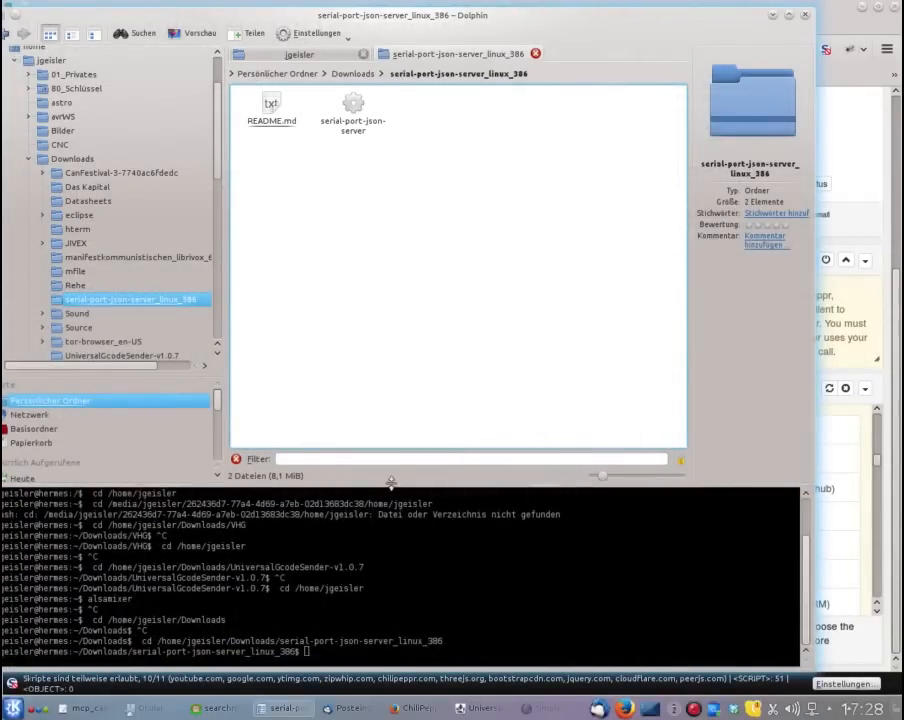
drag(389, 485, 398, 426)
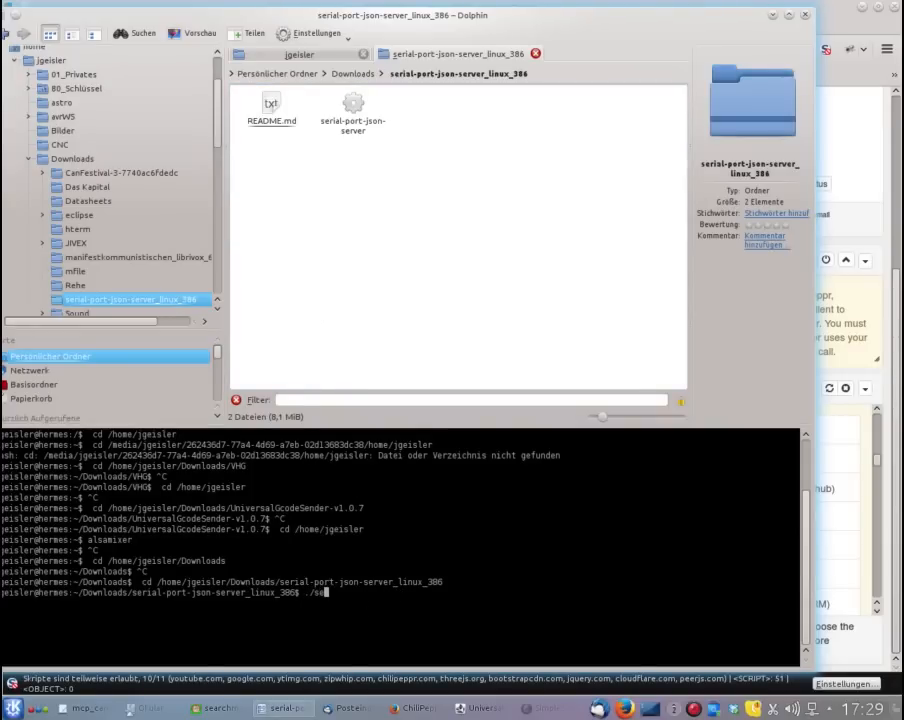
text(./ser)
key(Tab)
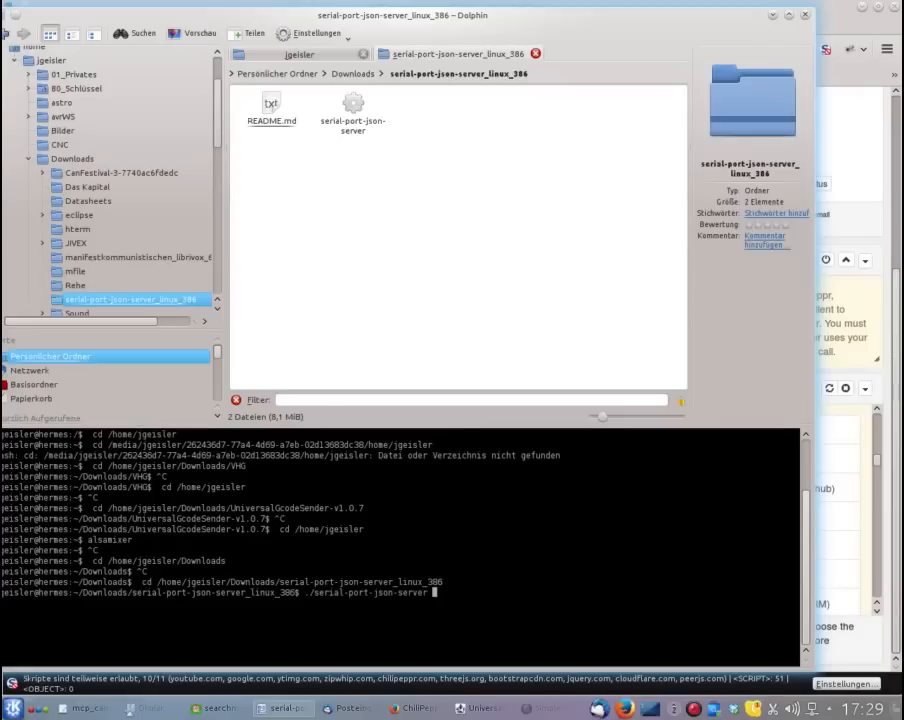
key(Return)
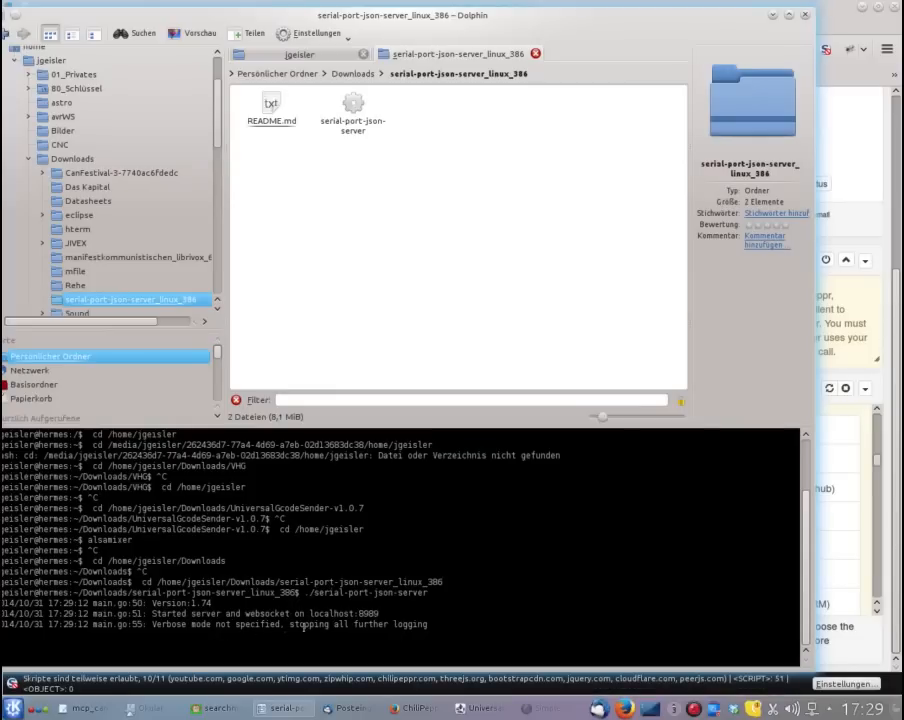
Switch back to Firefox and go to the Connect to Host section of the Serial Port widget
click(421, 710)
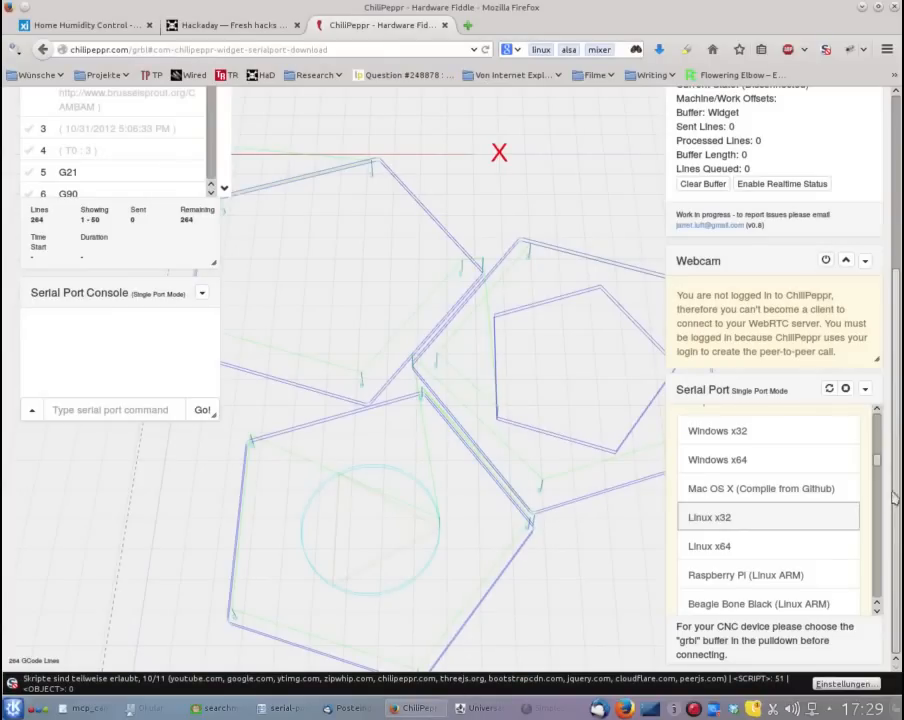
drag(876, 468, 877, 425)
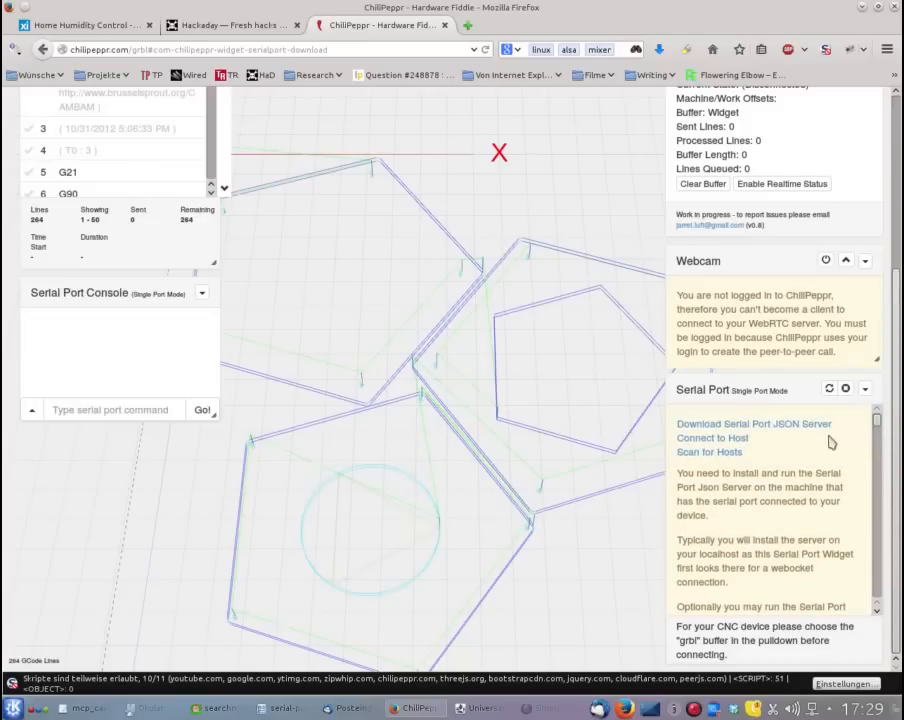
click(737, 440)
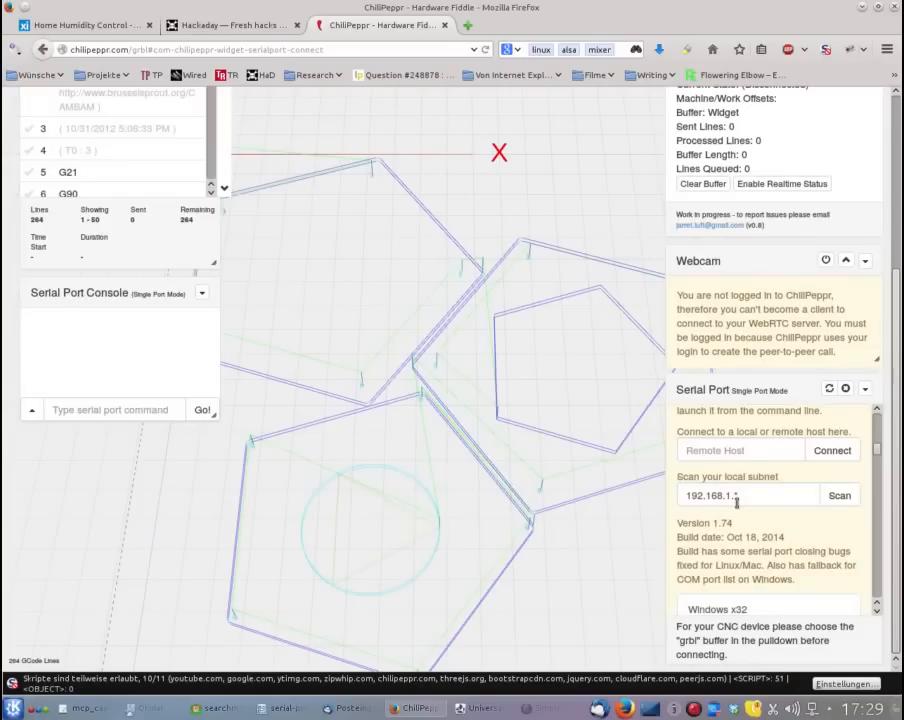
Copy the server address localhost:8989 from the file manager's terminal and connect ChiliPeppr's Serial Port widget to it as remote host
click(285, 708)
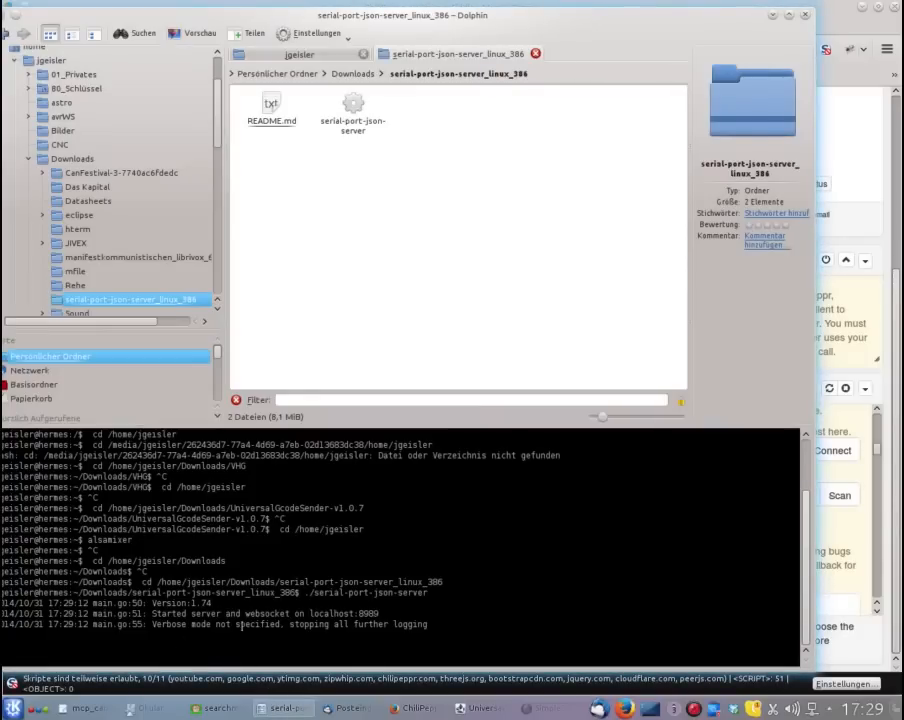
drag(310, 613, 381, 616)
key(cmd+c)
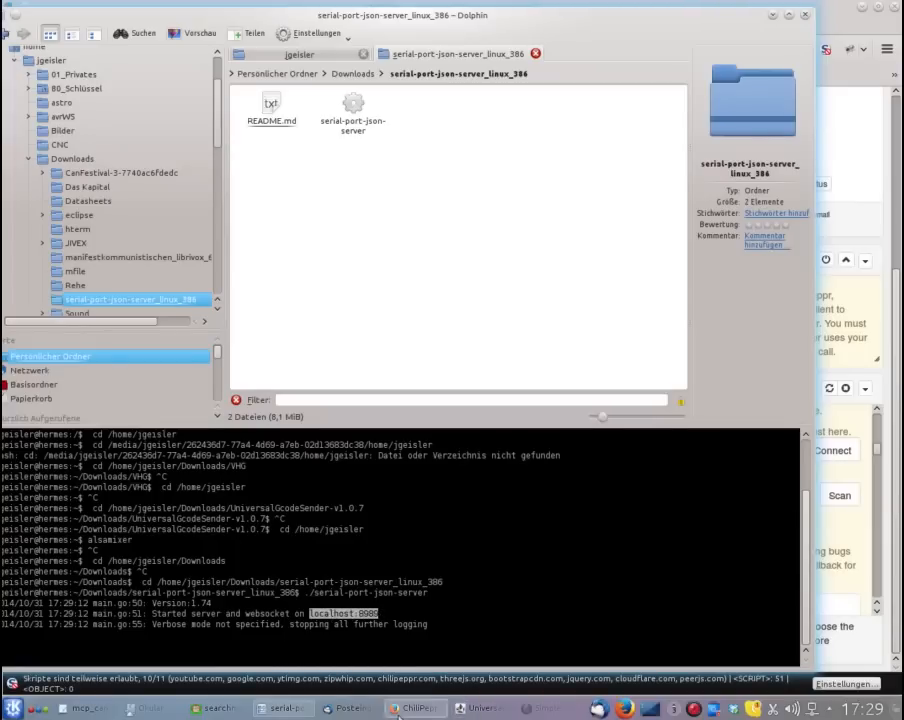
click(430, 708)
click(698, 450)
middle_click(695, 452)
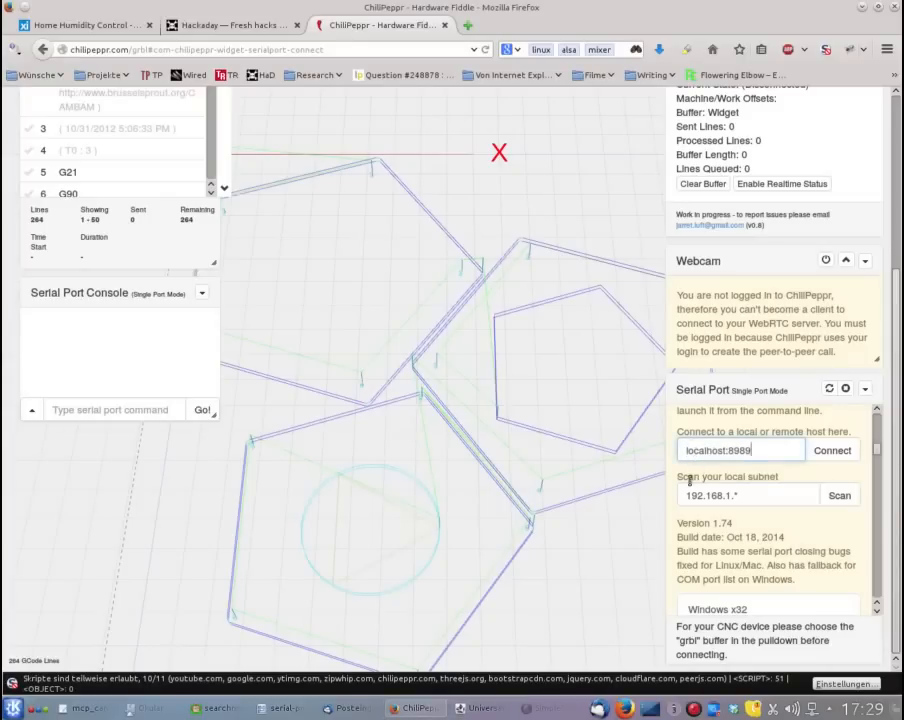
click(830, 451)
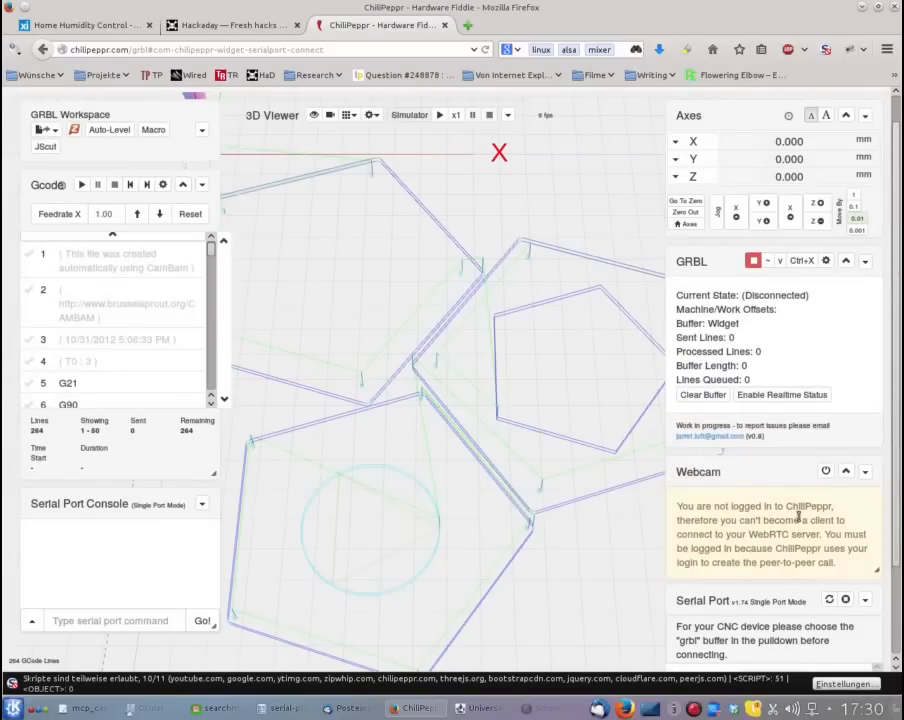
Find ttyUSB0 in the Serial Port widget's port list and set its baud rate to 9,600
scroll(720, 575, down, 2)
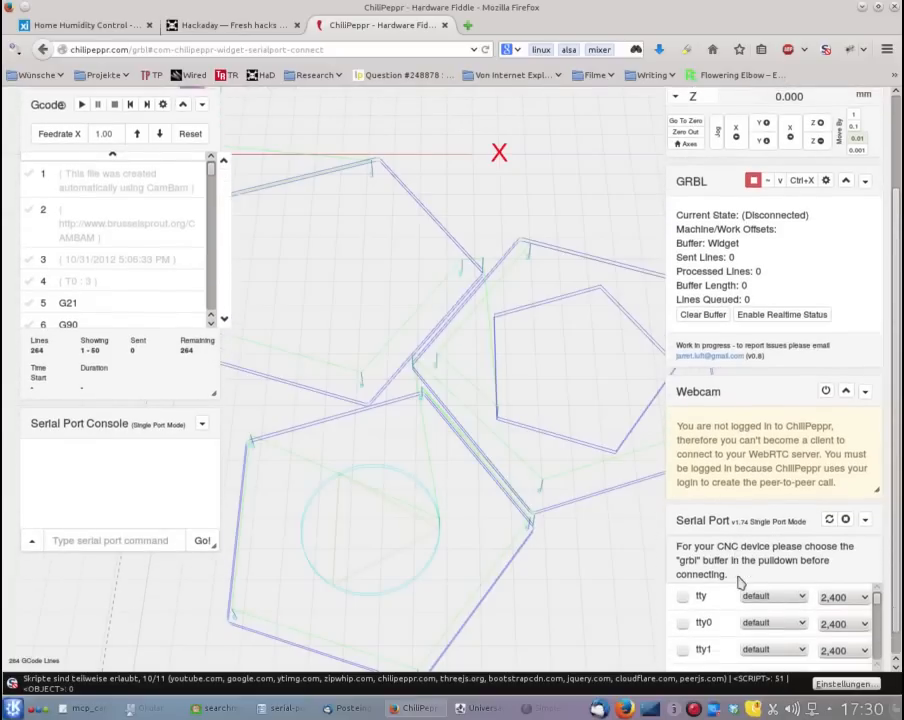
scroll(740, 581, down, 1)
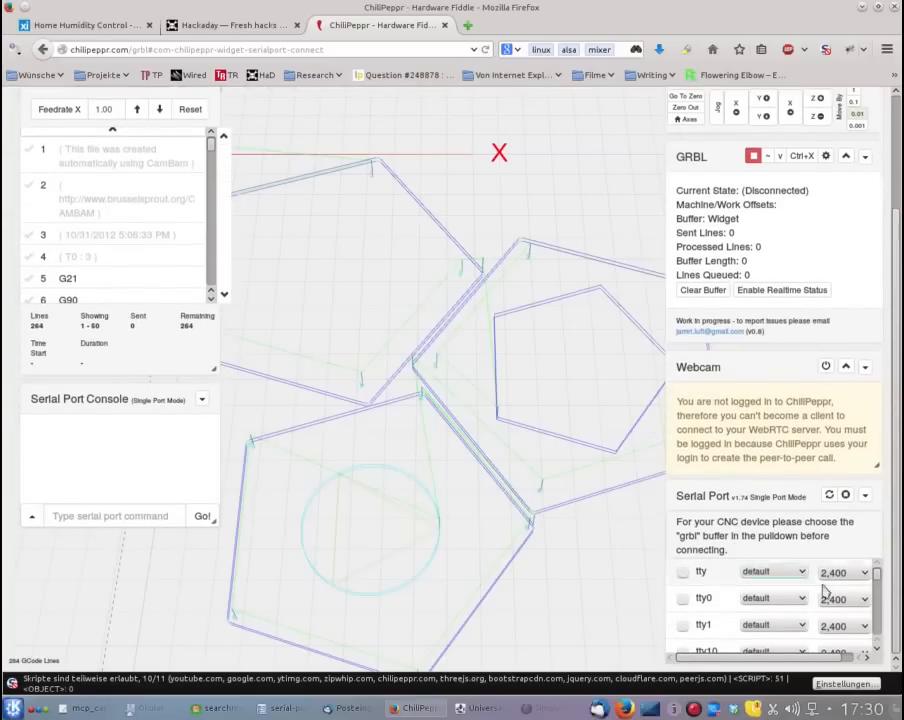
mouse_move(784, 495)
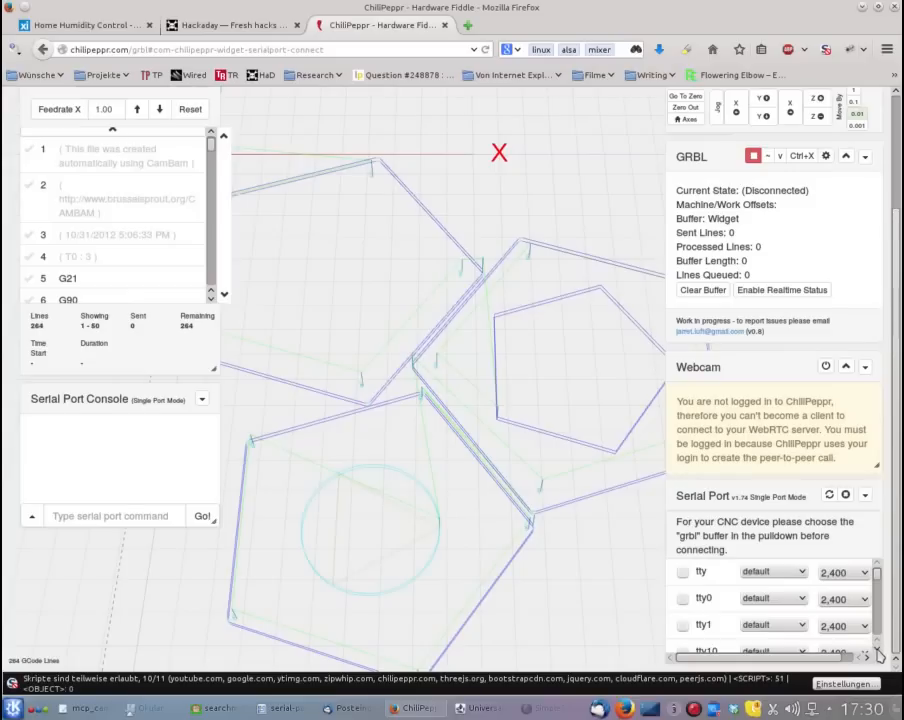
scroll(876, 650, down, 5)
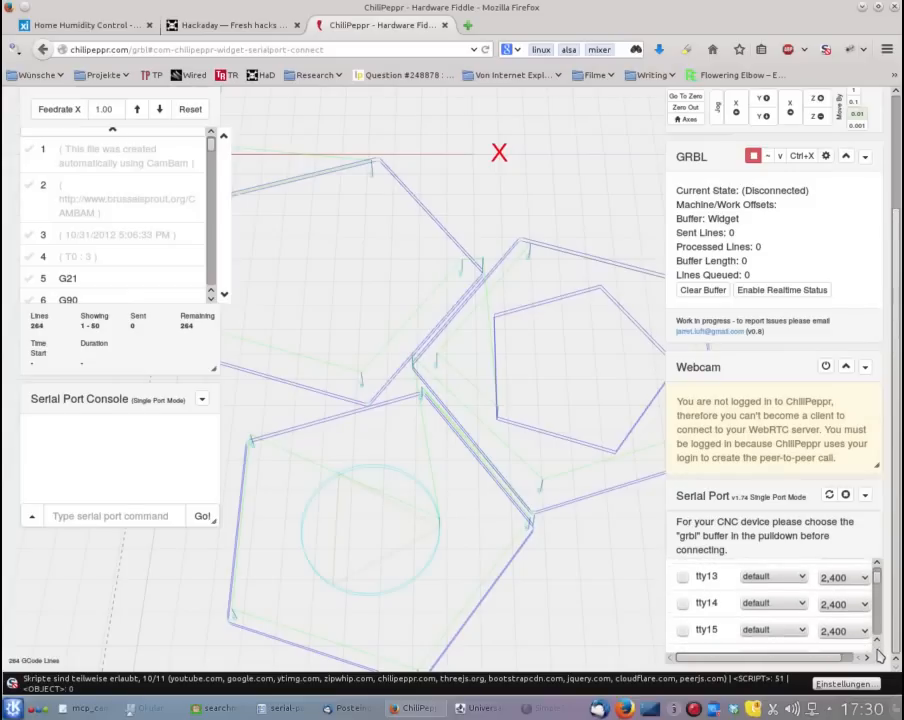
scroll(877, 652, down, 3)
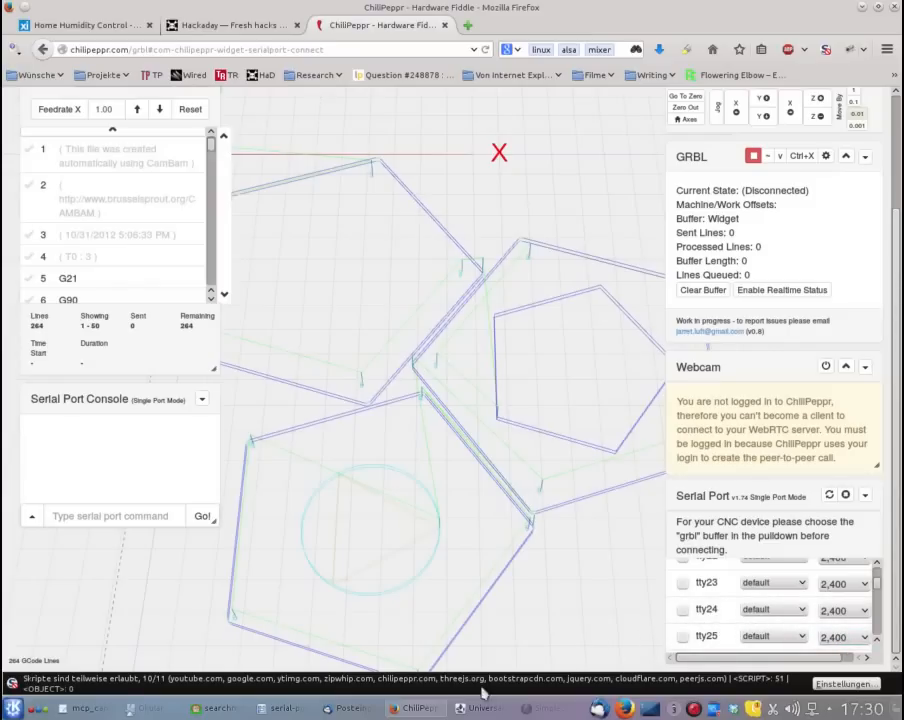
scroll(875, 650, down, 2)
click(876, 648)
click(876, 648)
click(876, 648)
drag(876, 589, 882, 645)
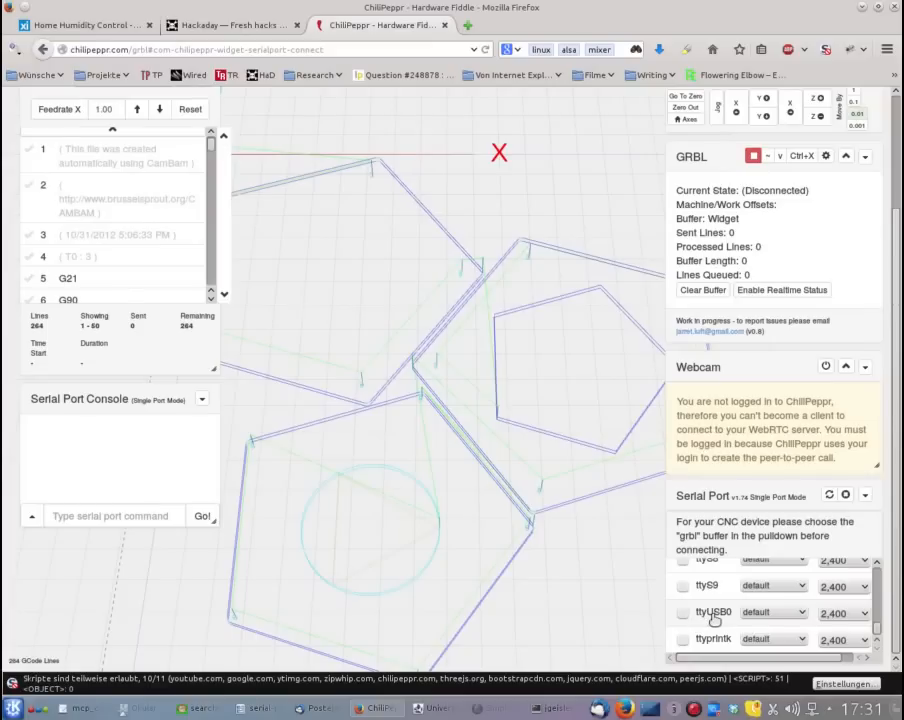
click(866, 613)
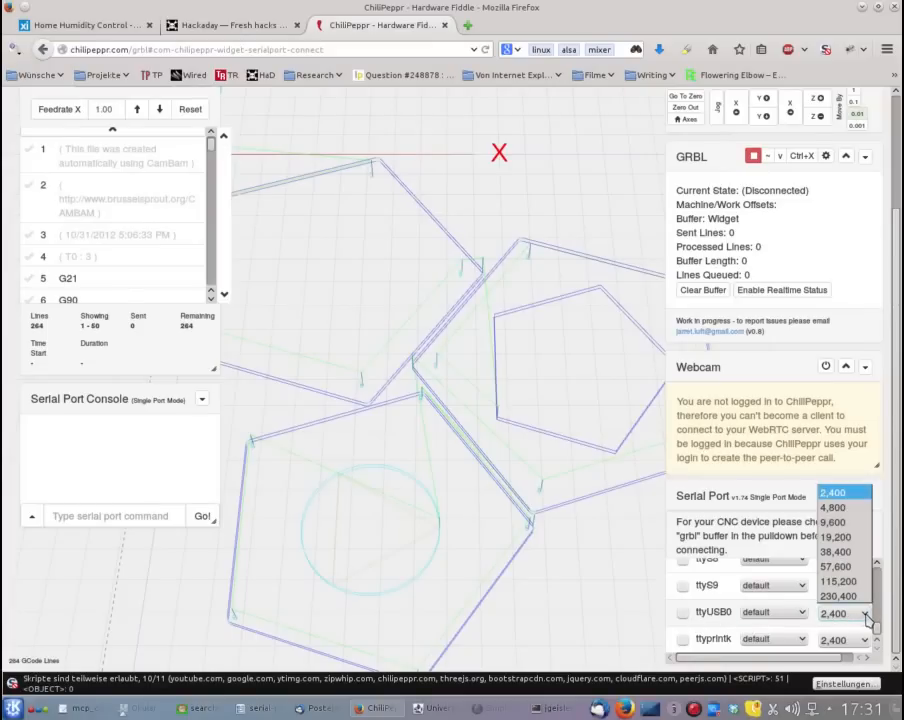
click(845, 522)
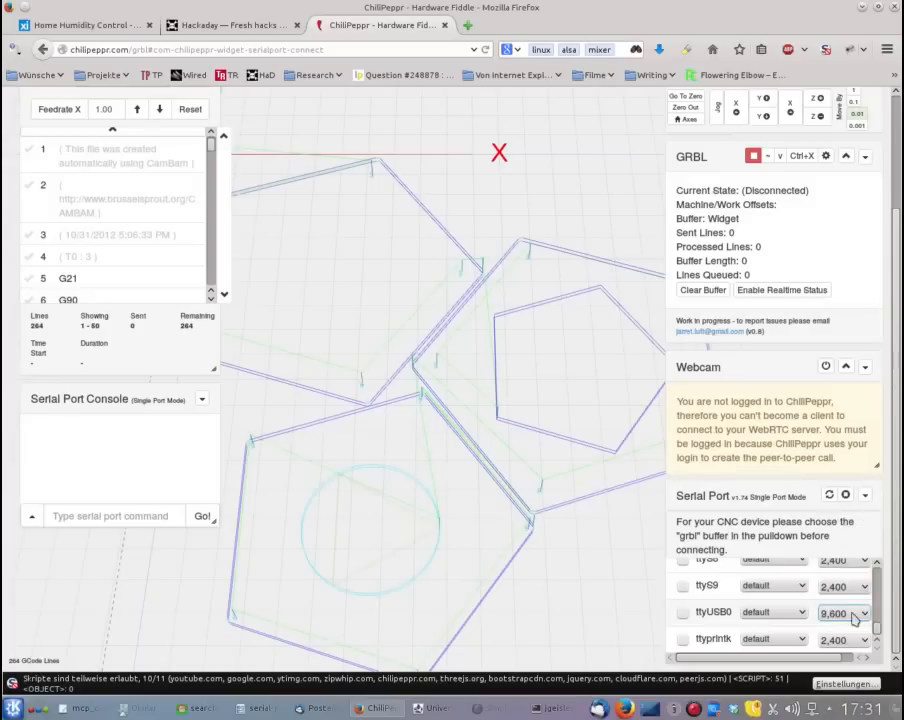
Choose the grbl buffer for ttyUSB0 and connect to that port
click(788, 616)
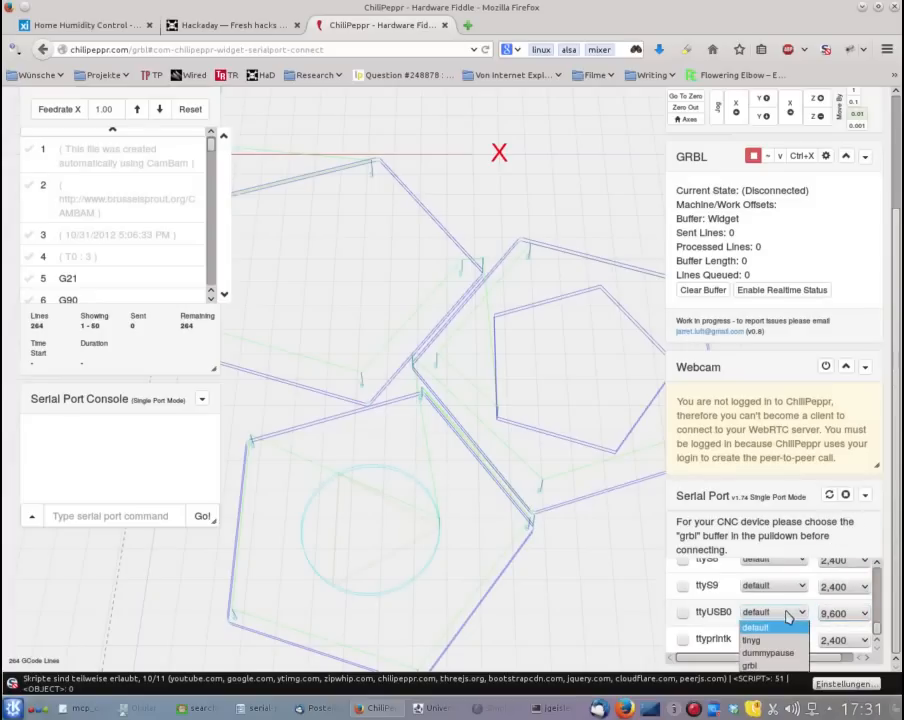
click(780, 665)
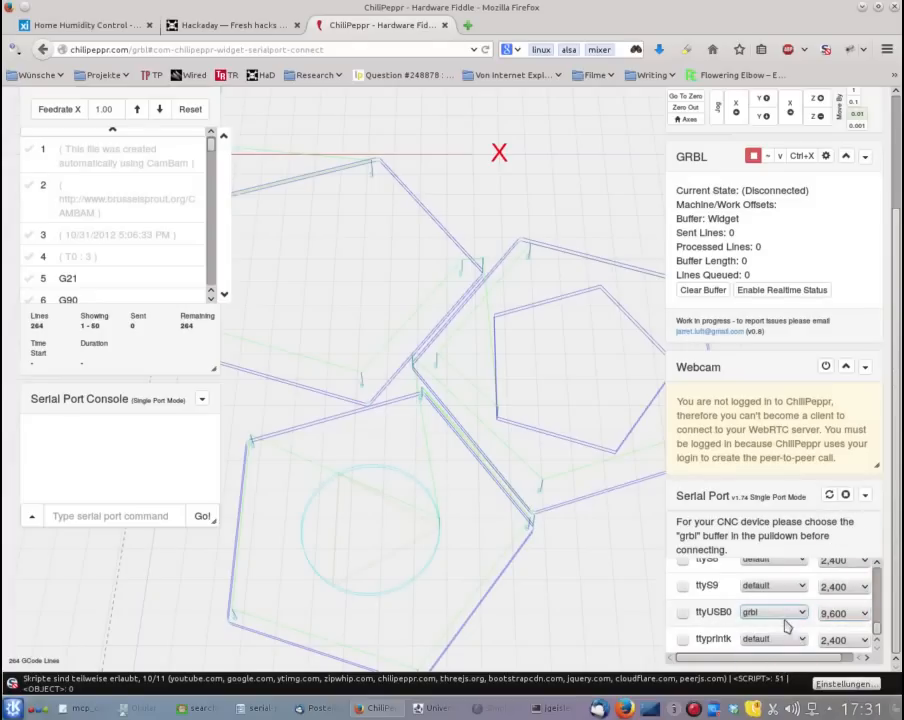
click(686, 614)
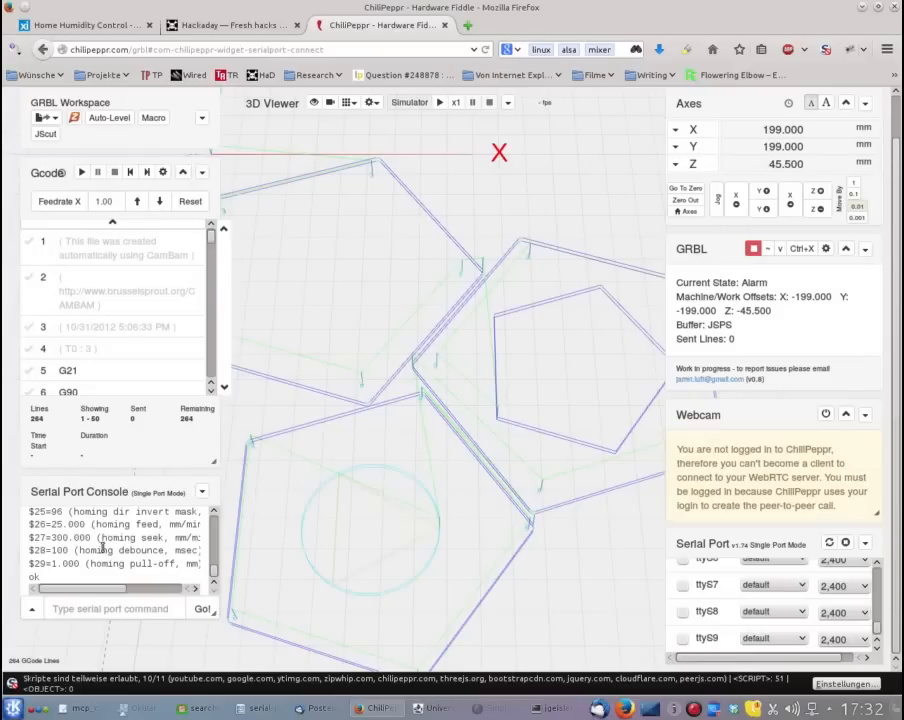
Review the Grbl settings listed after the $$ command in the Serial Port Console
scroll(139, 556, up, 1)
scroll(139, 556, up, 7)
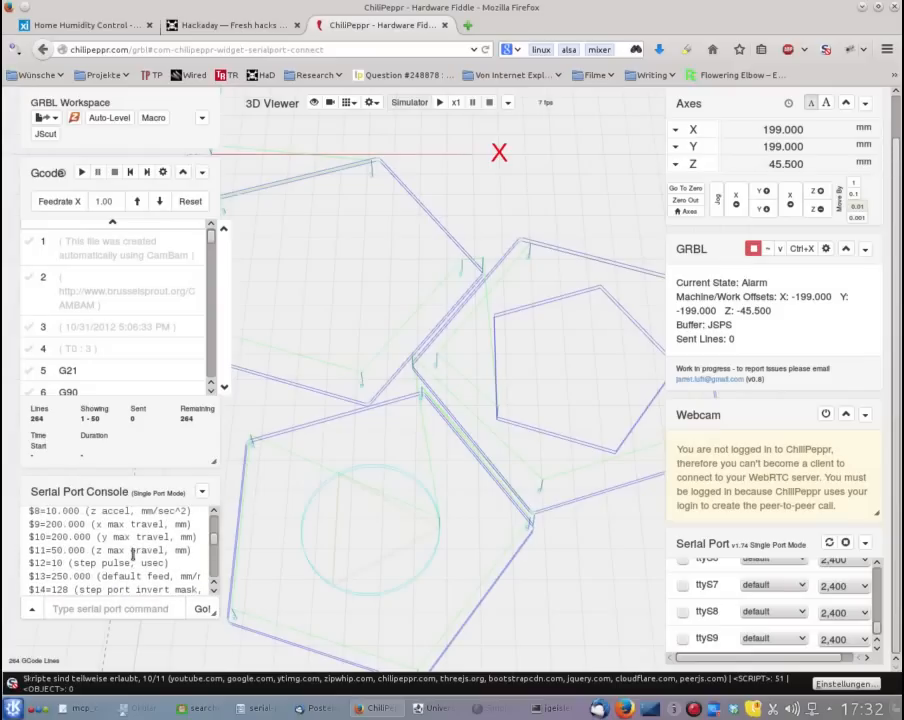
scroll(131, 556, up, 2)
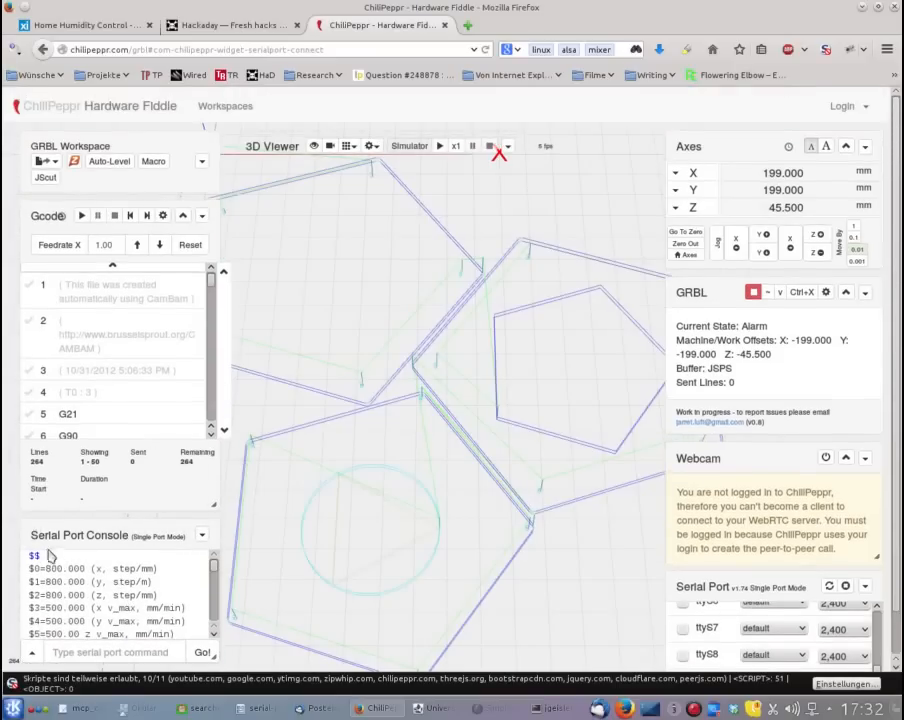
mouse_move(66, 532)
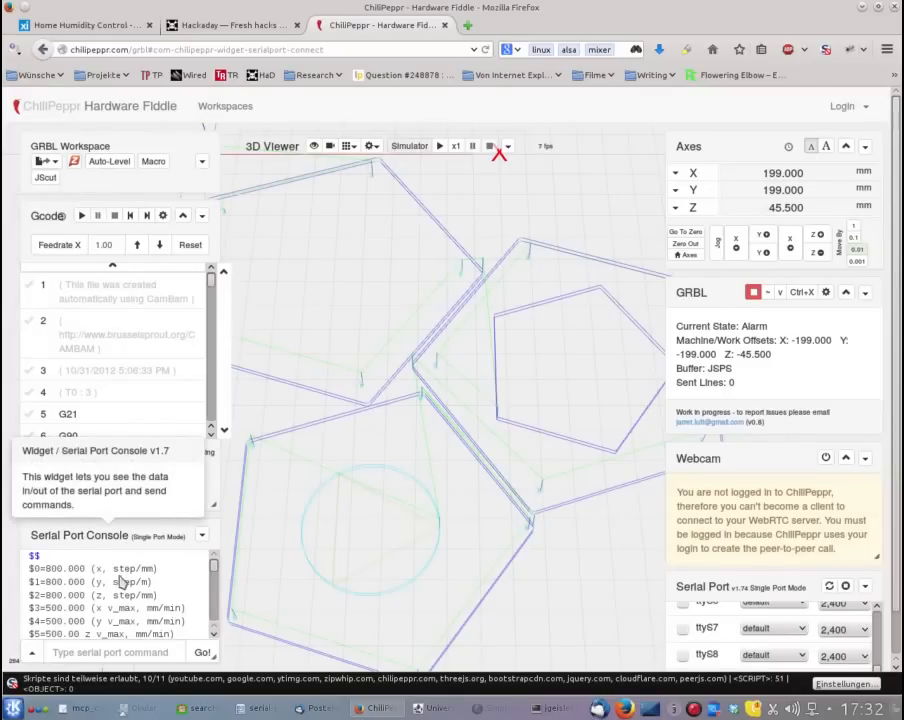
scroll(117, 577, down, 2)
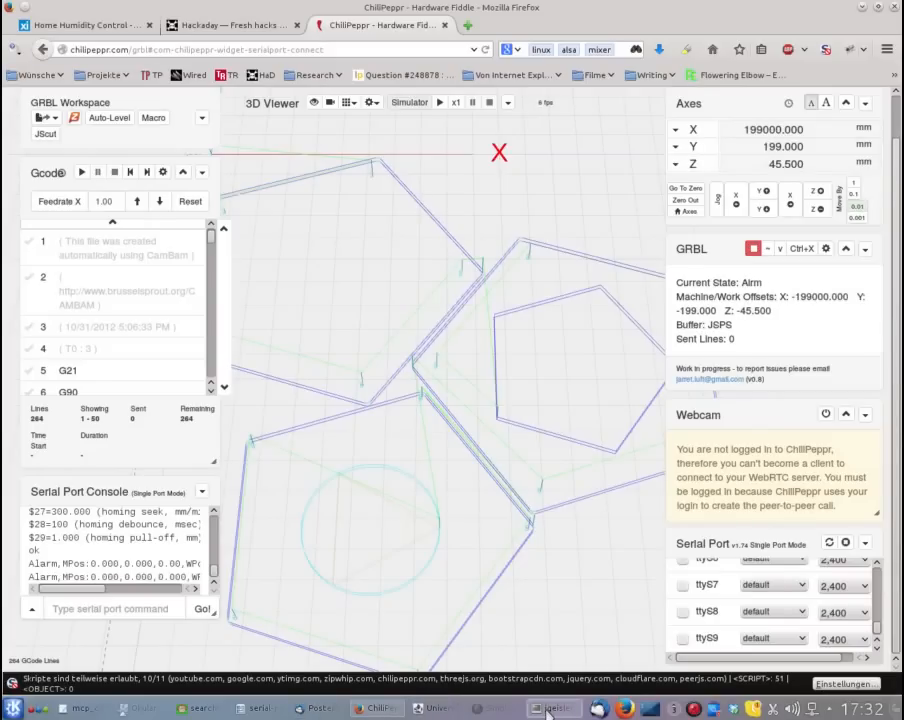
Bring up the Konsole window with the lsusb listing and close it
click(540, 709)
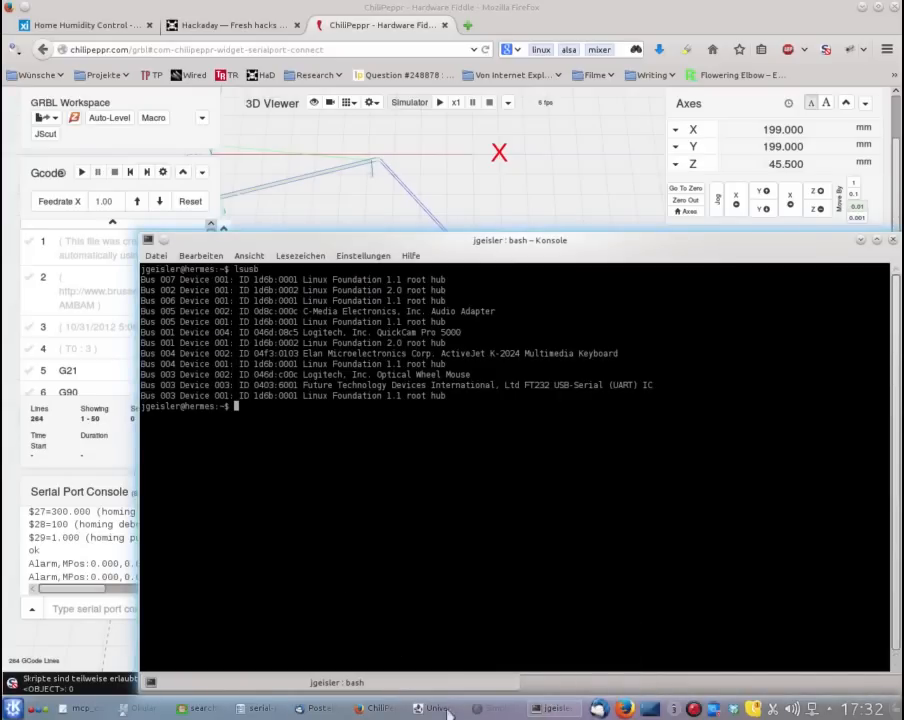
click(893, 240)
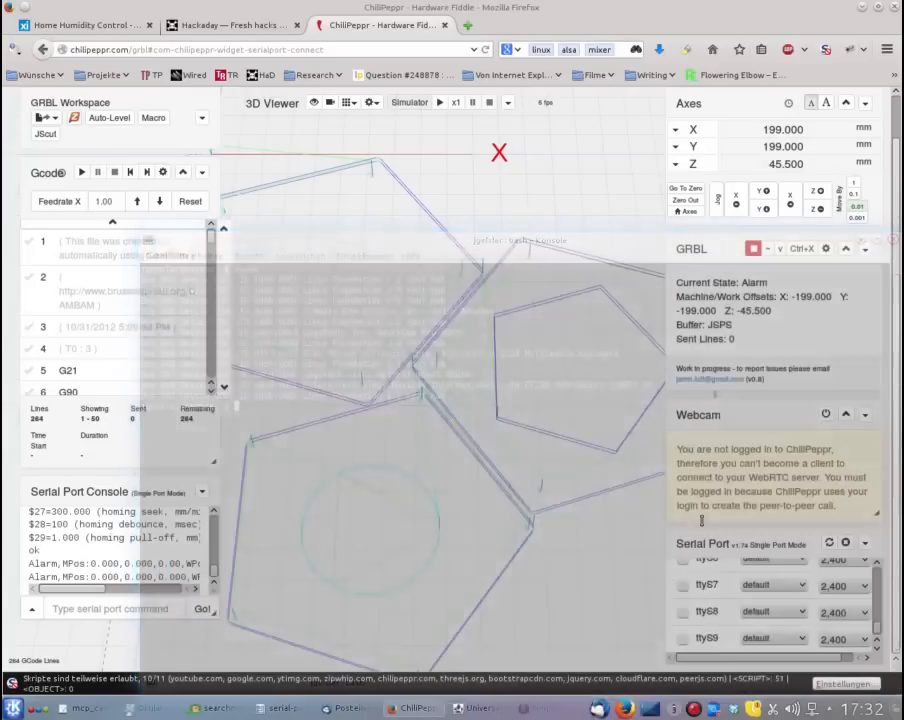
click(287, 708)
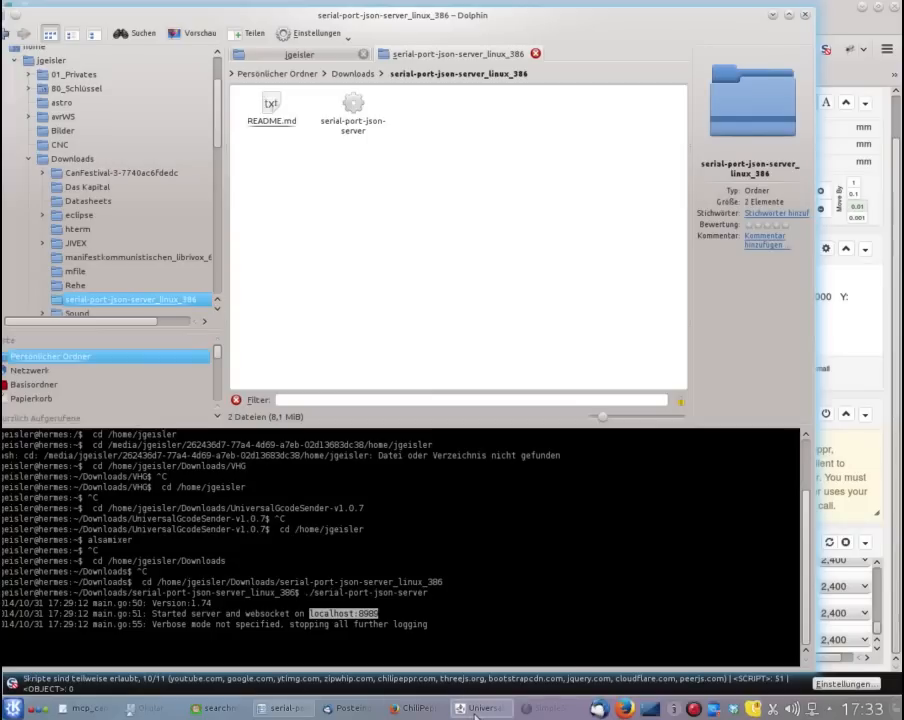
mouse_move(476, 716)
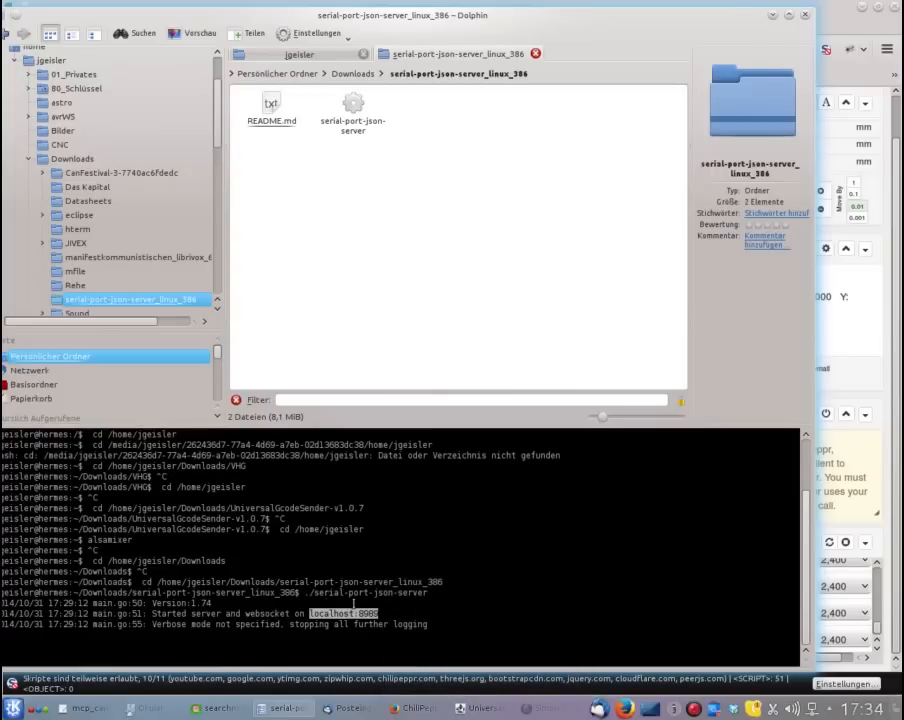
click(480, 709)
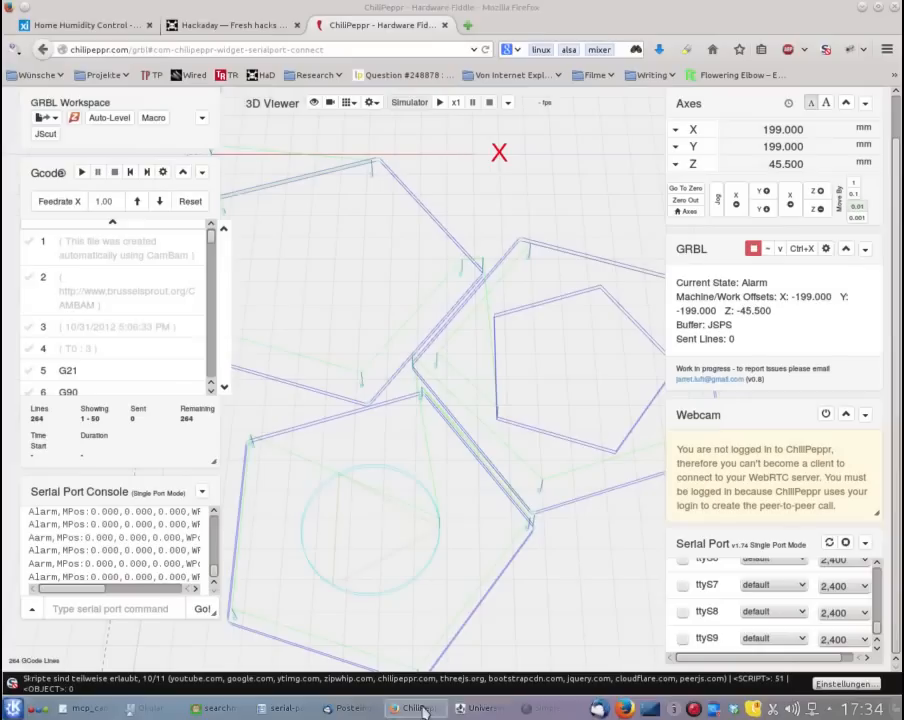
click(517, 707)
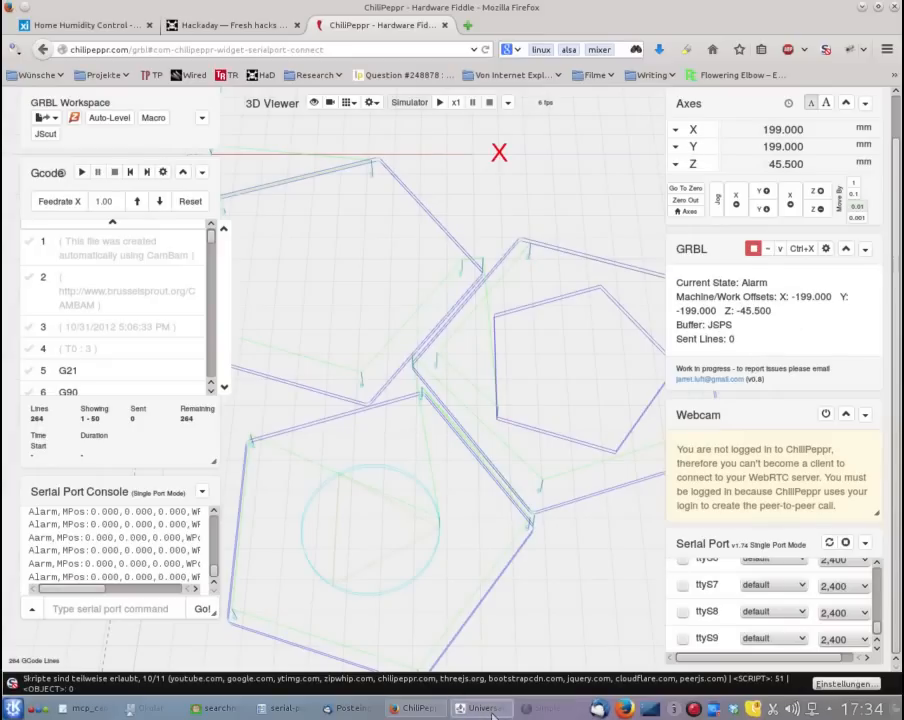
mouse_move(485, 708)
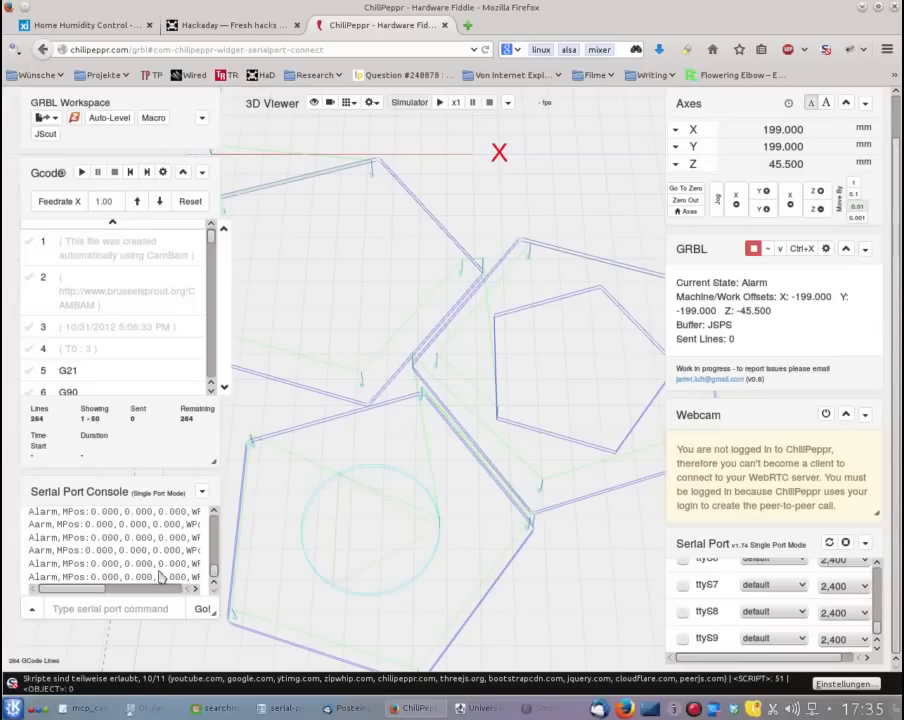
click(541, 712)
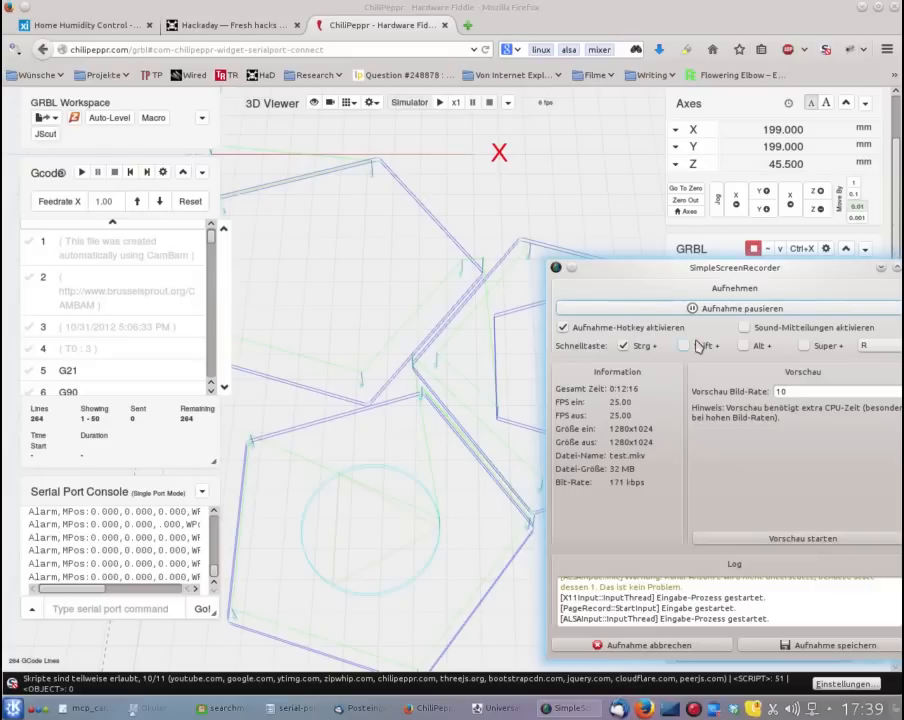
drag(868, 275, 774, 296)
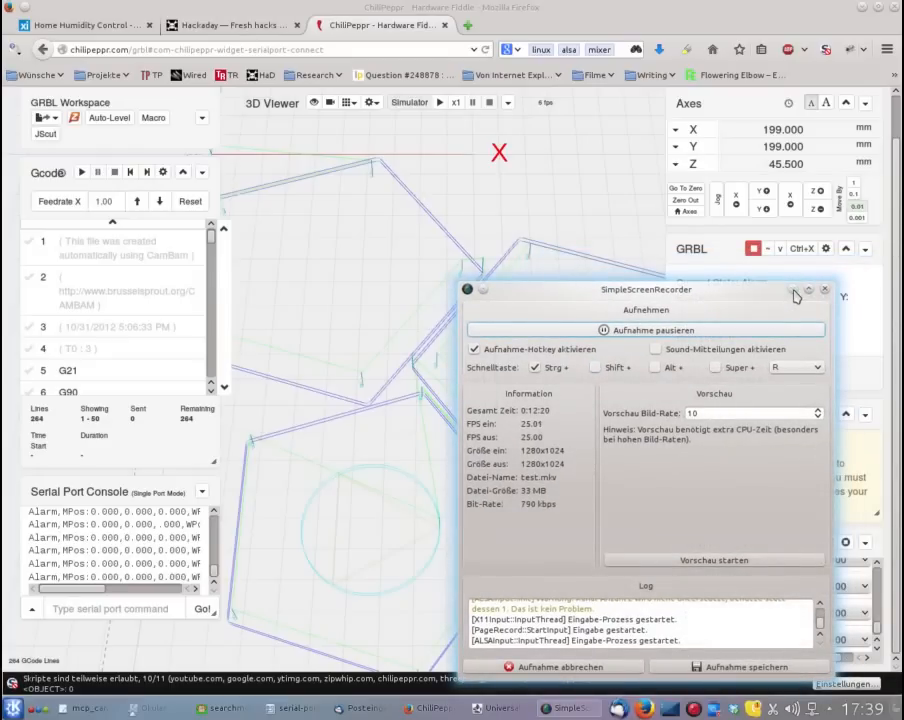
click(794, 291)
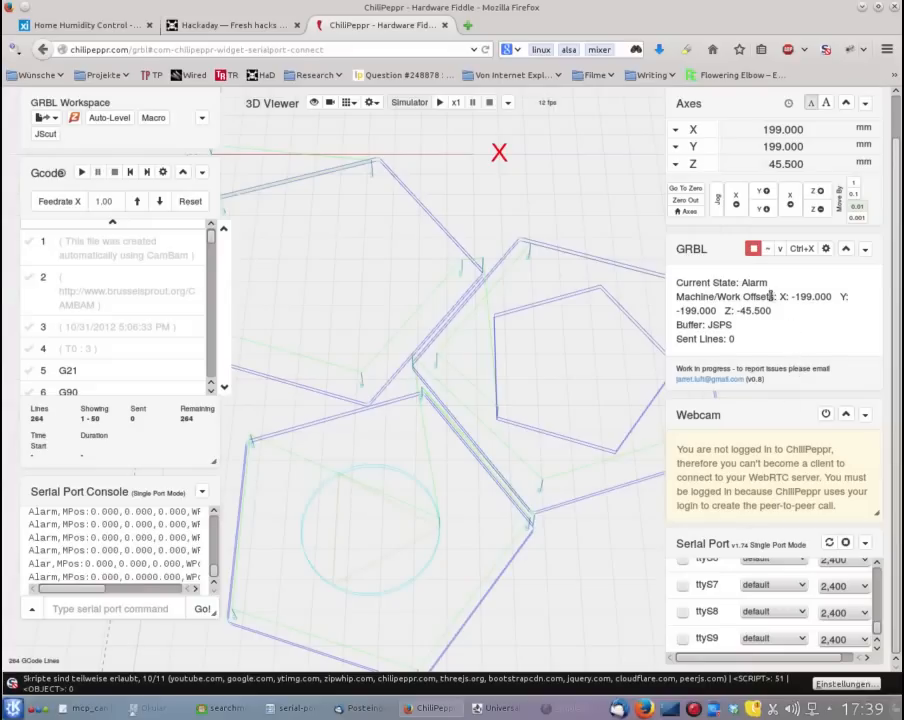
Try to collapse the GRBL widget and look at its widget options
mouse_move(705, 250)
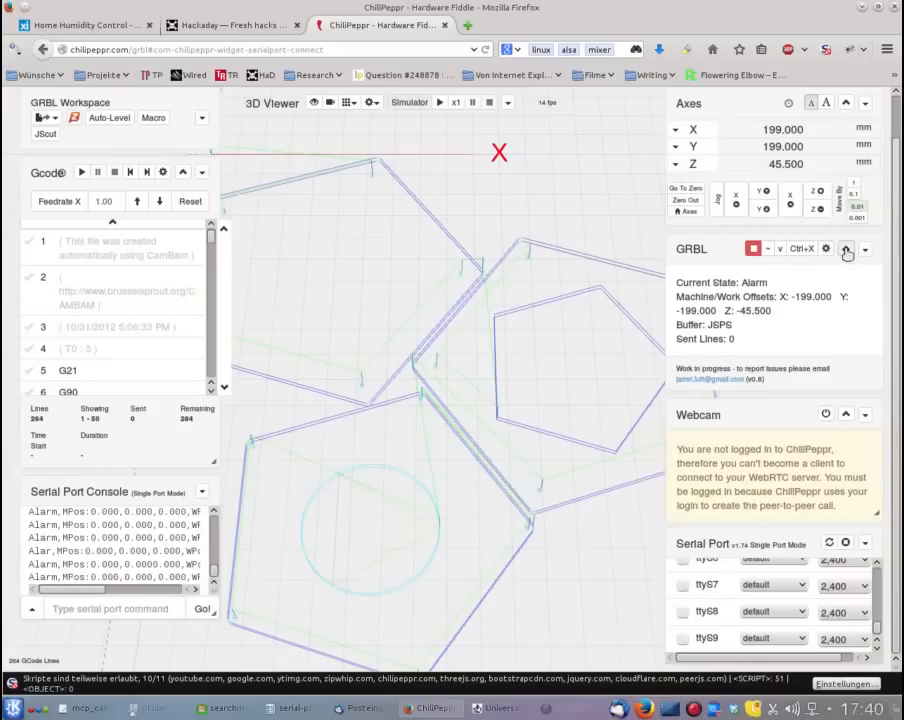
click(846, 253)
click(865, 251)
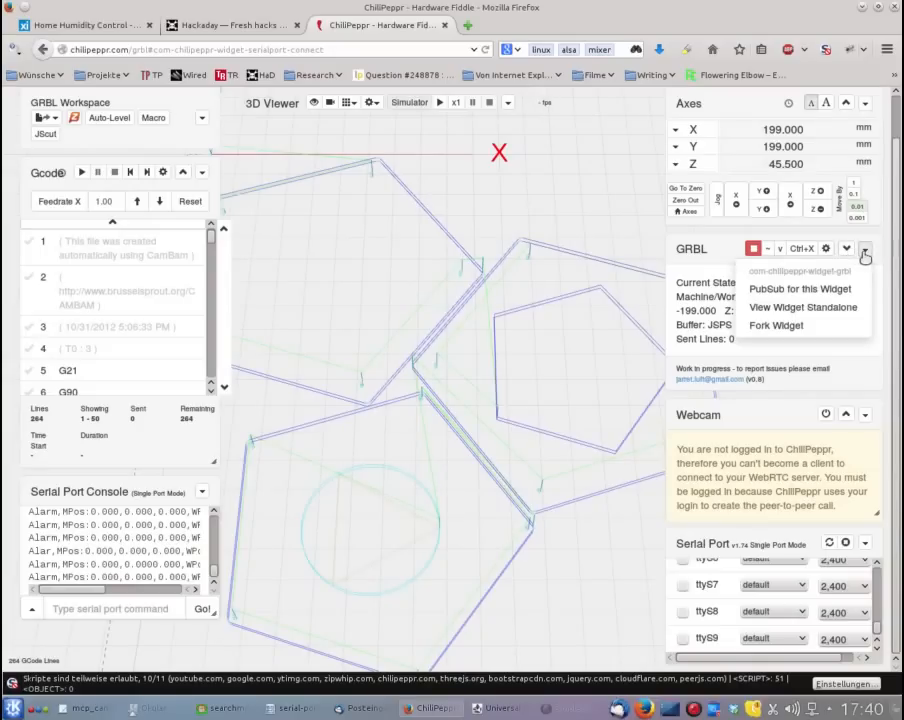
click(860, 358)
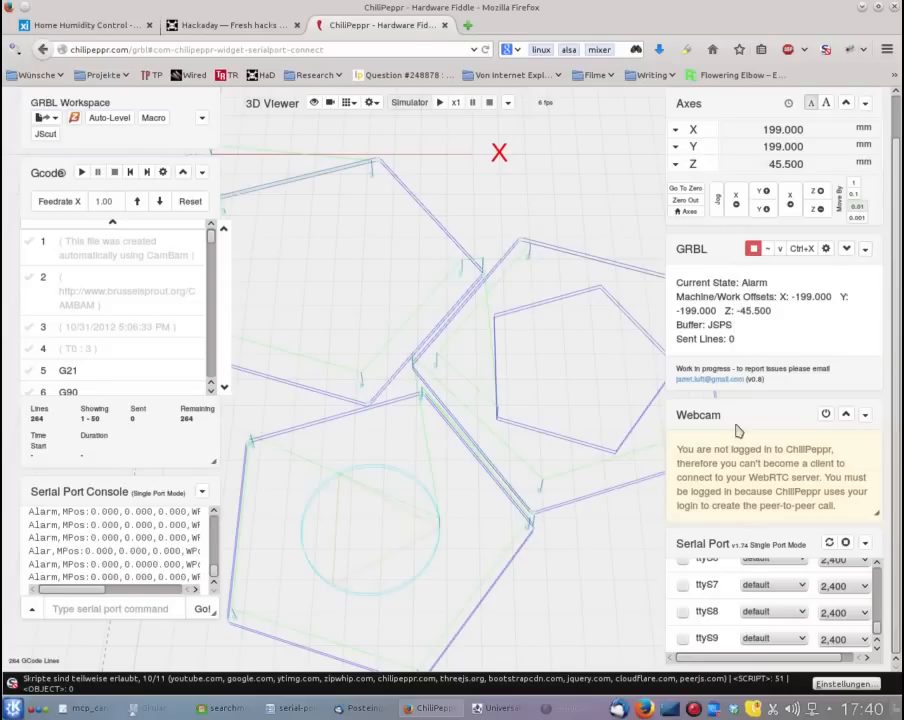
Collapse the Webcam widget and switch the Axes widget to the large text size
click(846, 414)
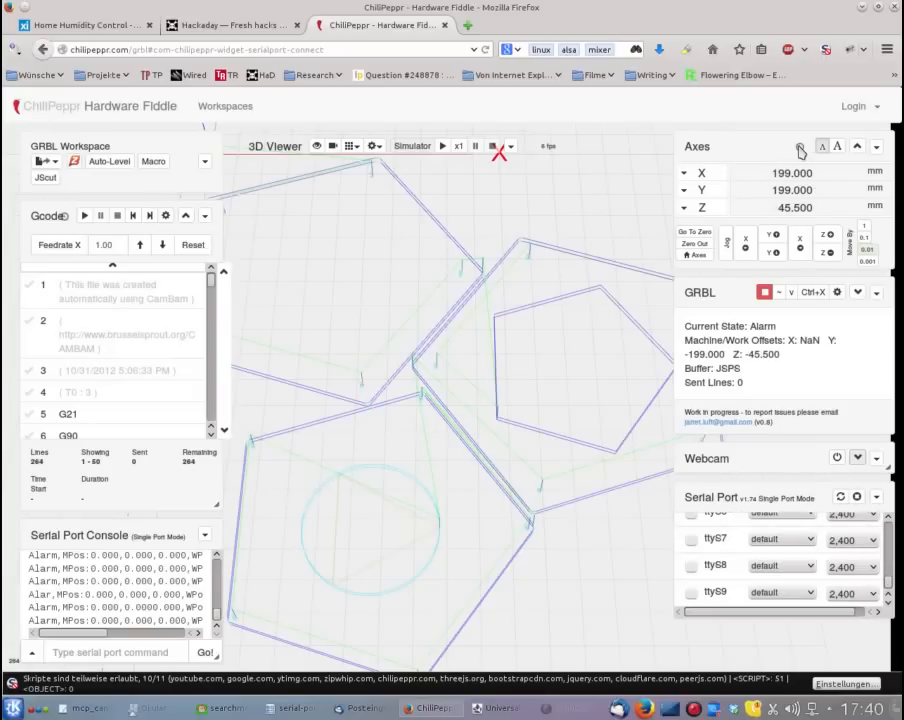
mouse_move(800, 150)
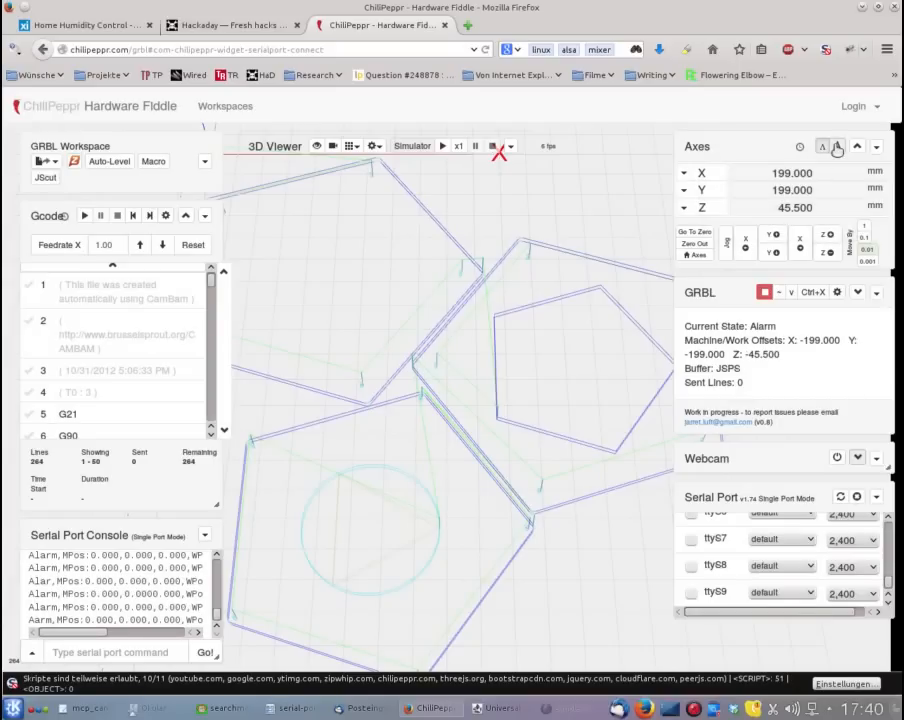
click(837, 147)
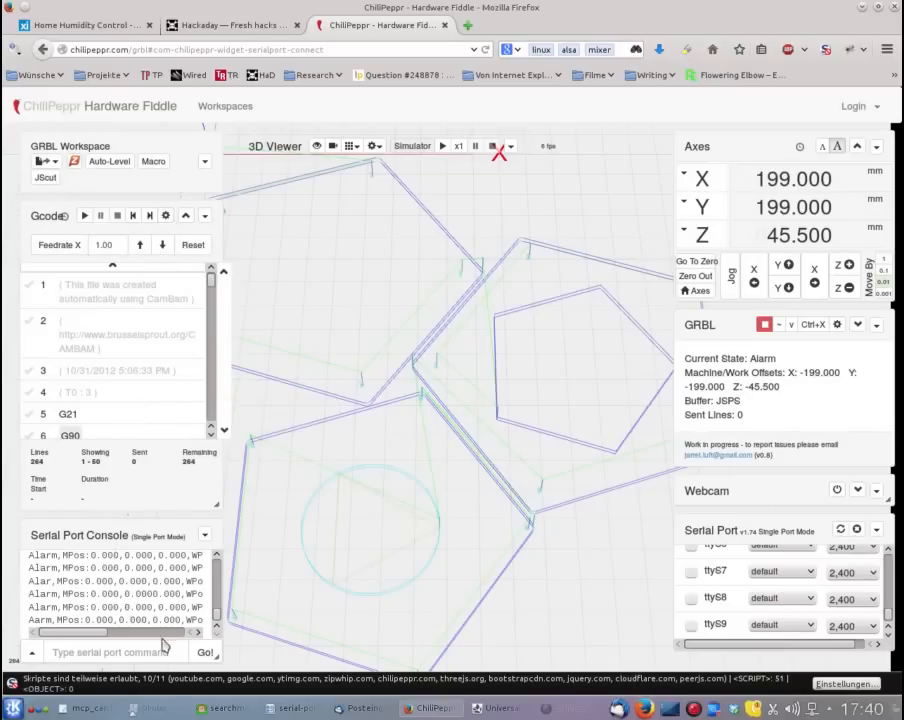
Send the homing command $H to the controller from the Serial Port Console
click(113, 652)
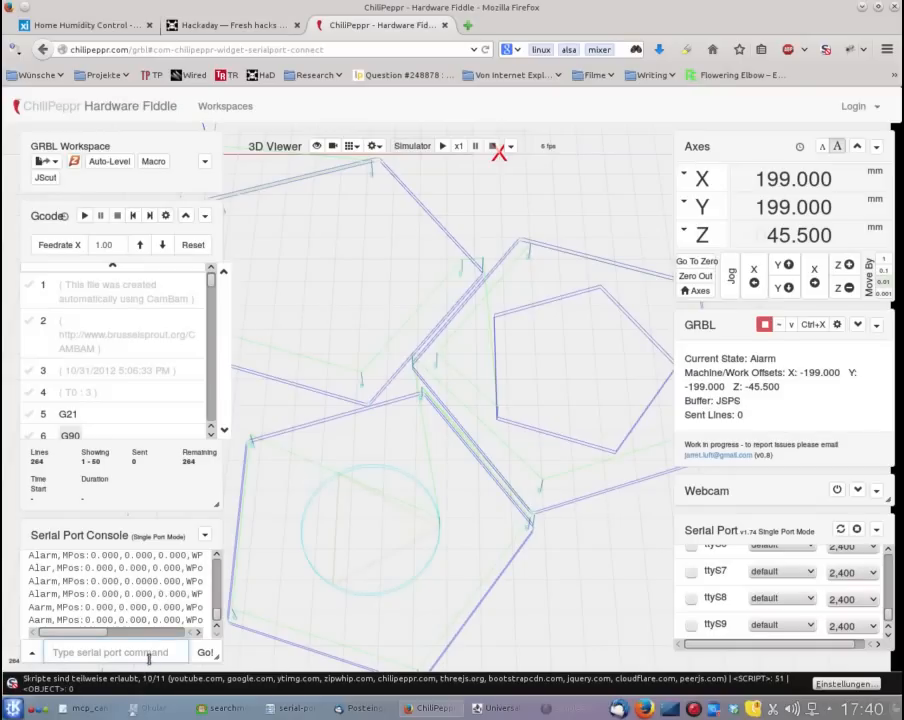
text($H)
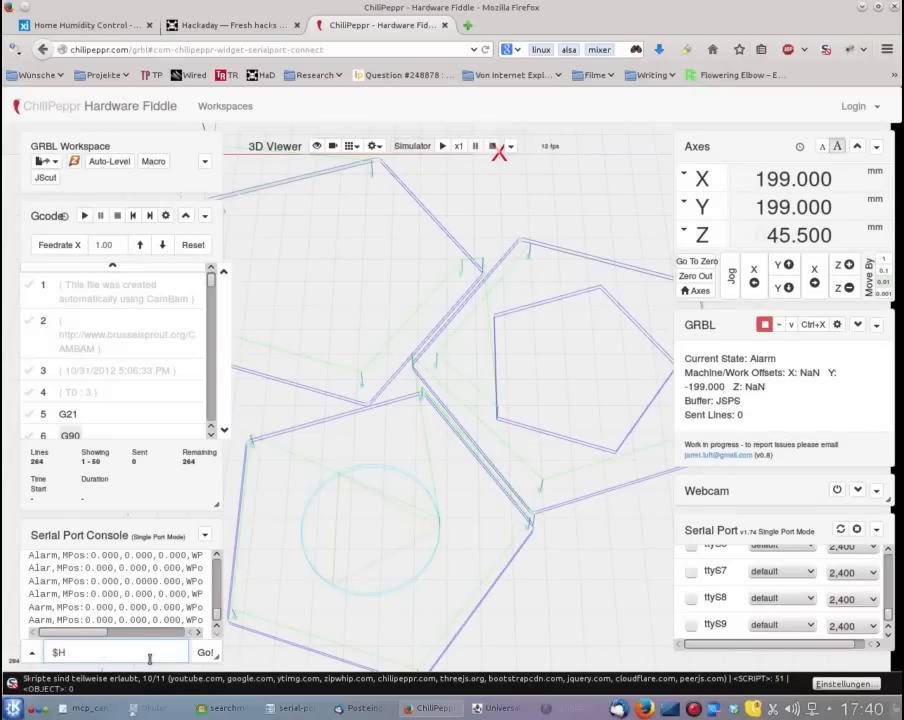
key(Return)
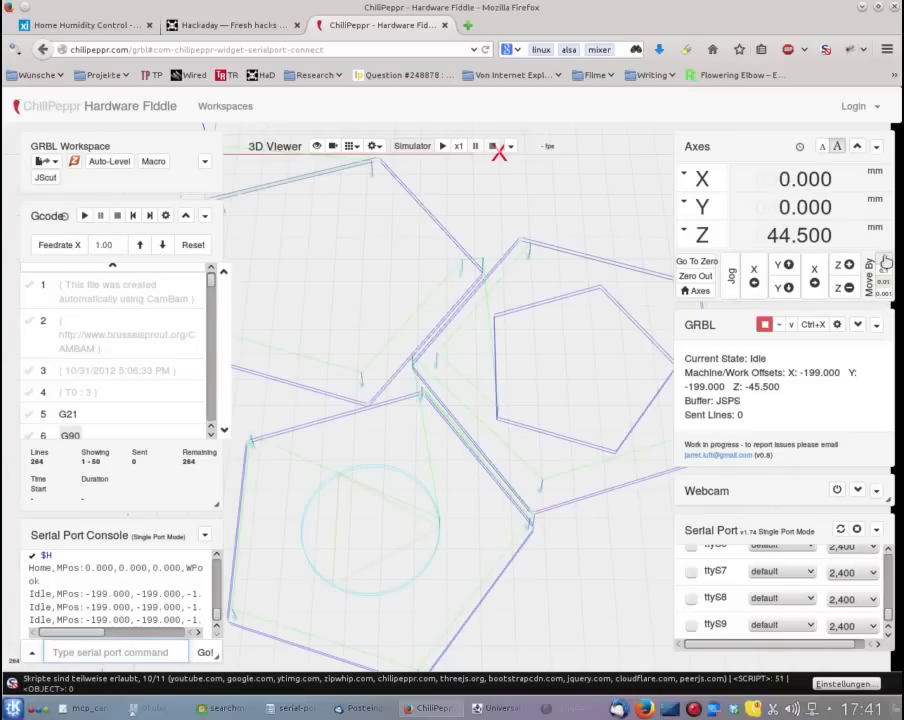
Set the jog increment to 1 mm and jog the X axis in the positive direction to 4.000 mm
click(877, 295)
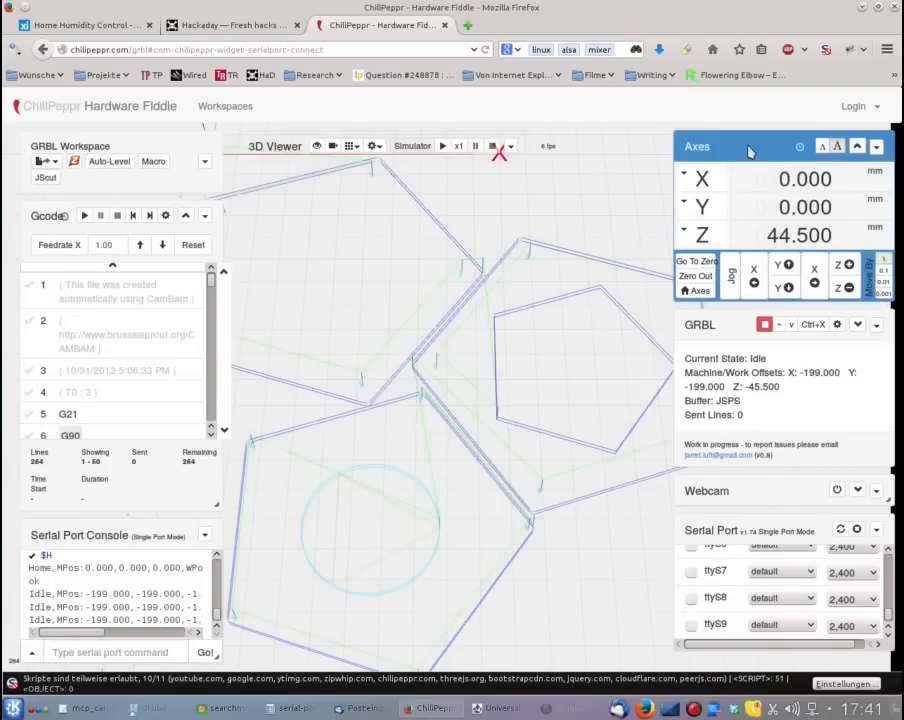
click(815, 285)
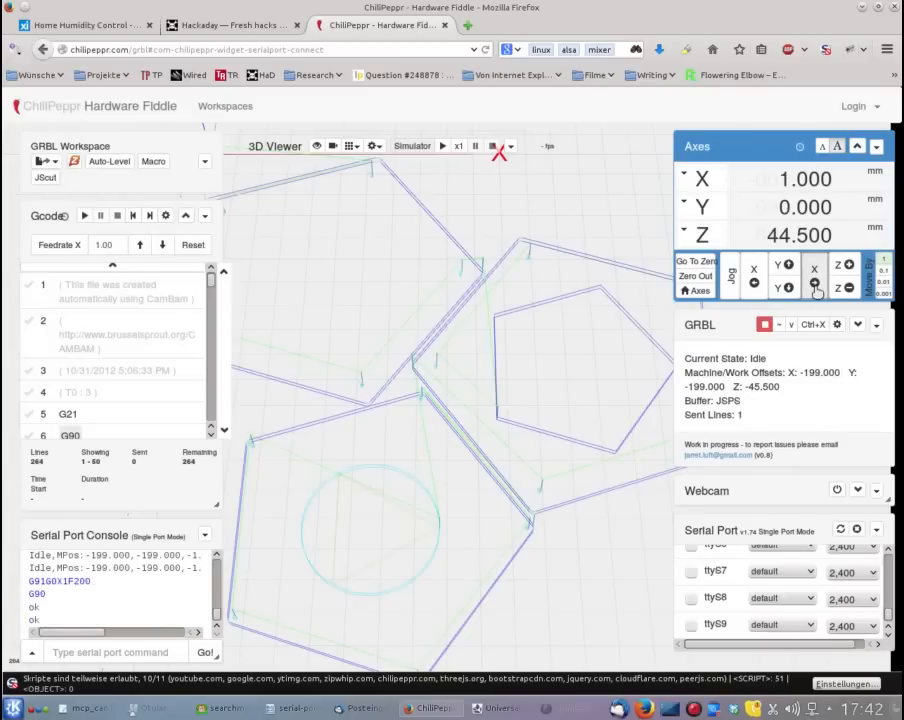
click(815, 286)
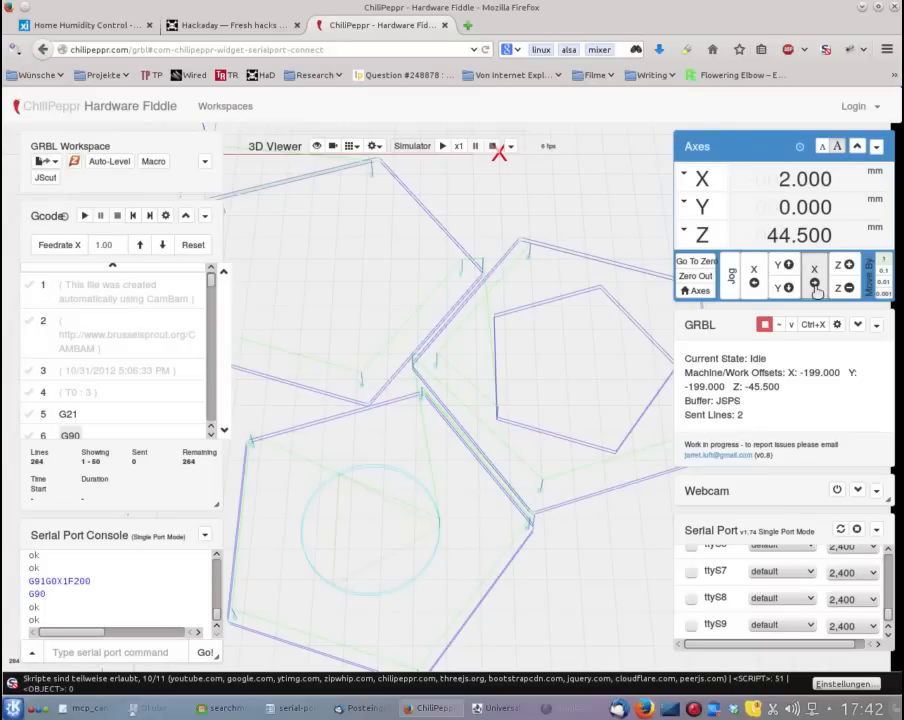
click(815, 286)
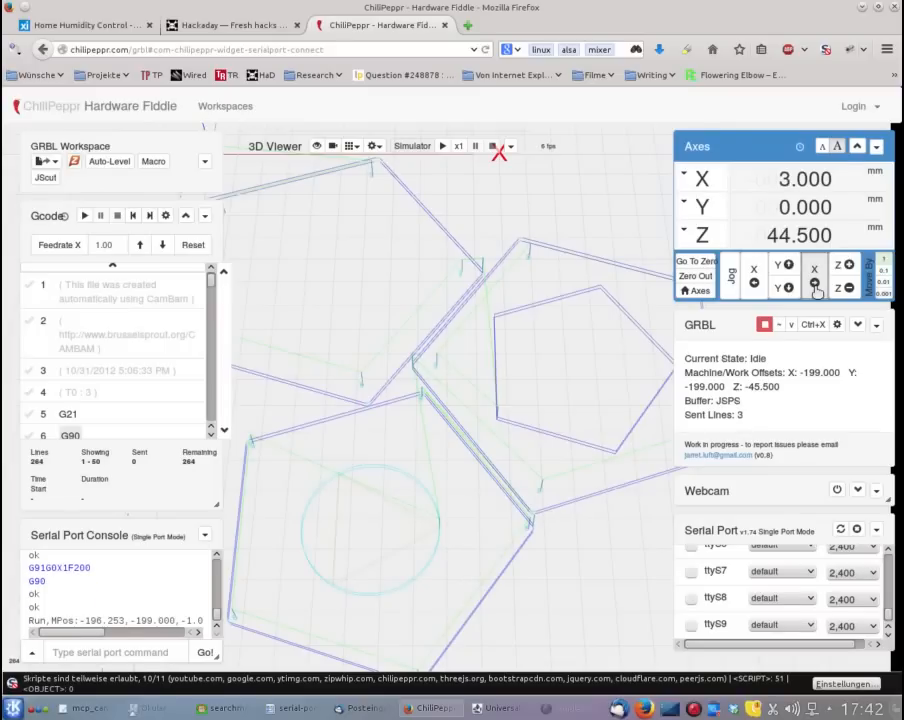
click(815, 286)
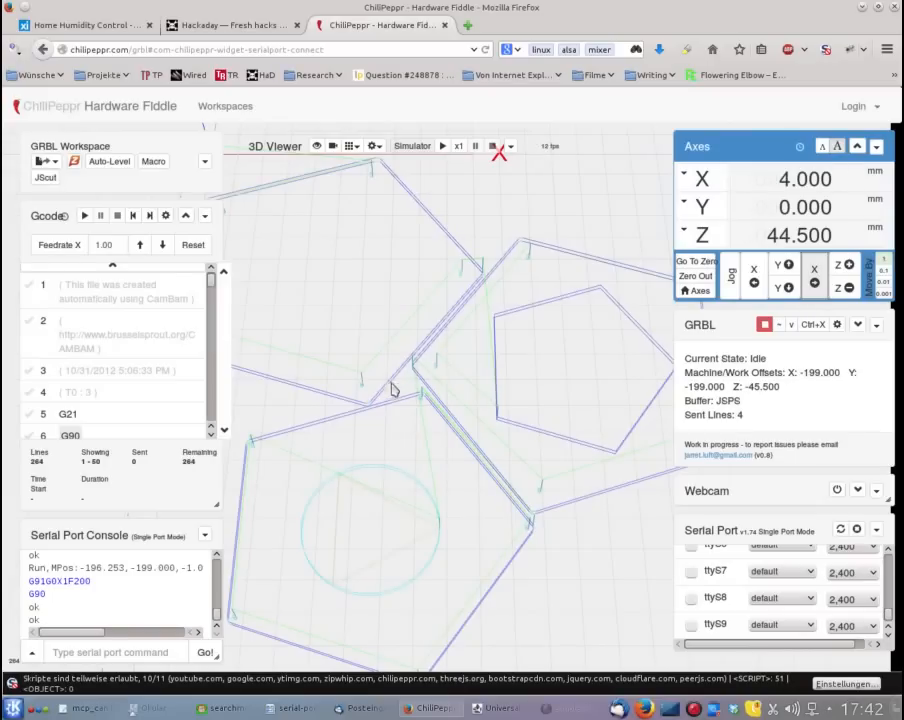
Jog the Z axis down in 1 mm increments to 33.500 mm
scroll(349, 467, down, 1)
scroll(368, 463, down, 2)
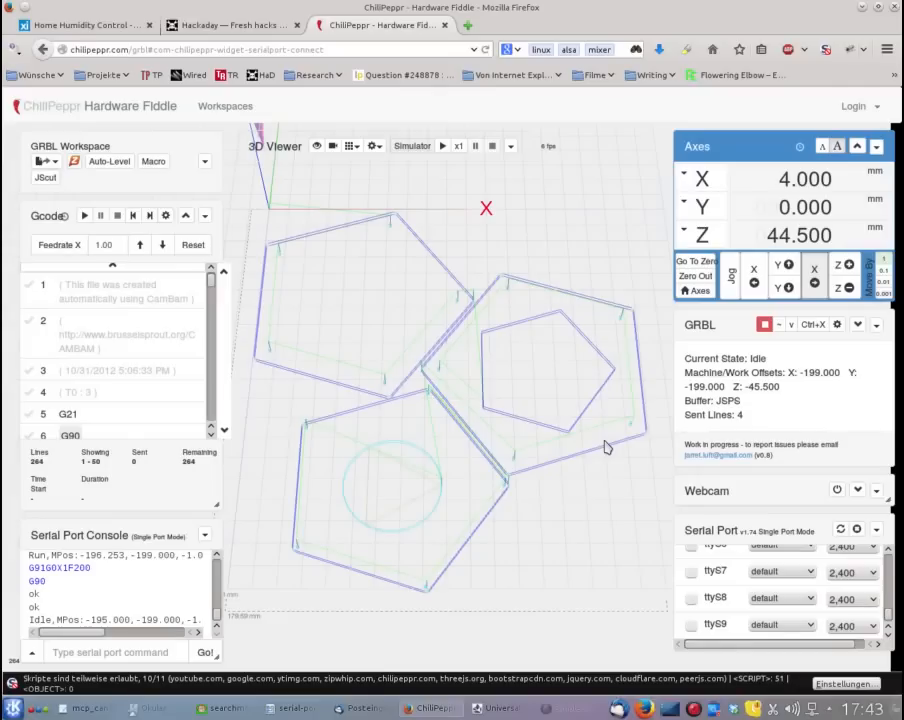
click(848, 290)
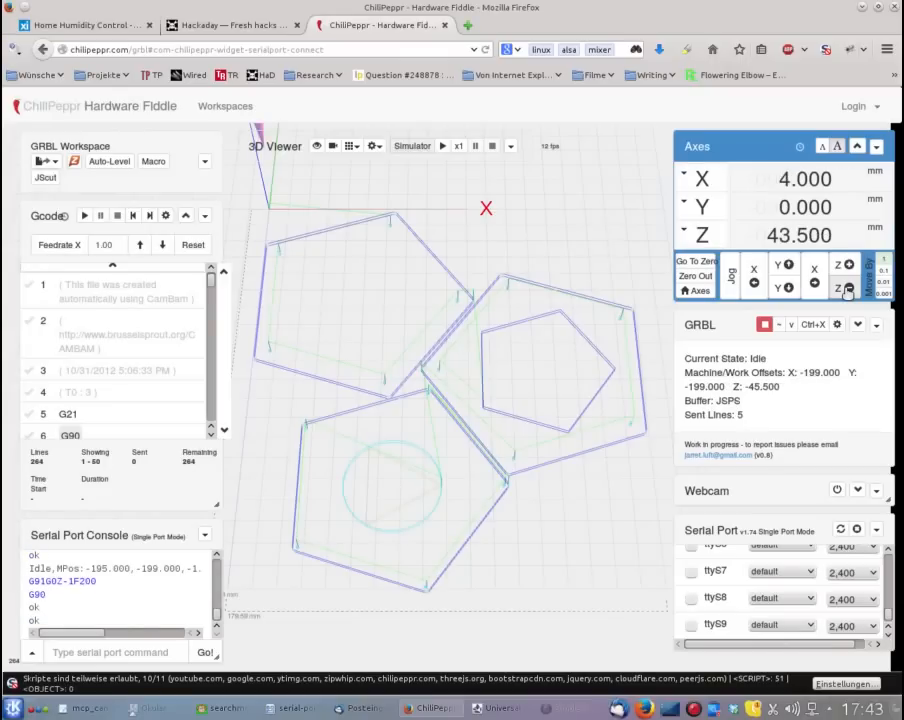
click(848, 290)
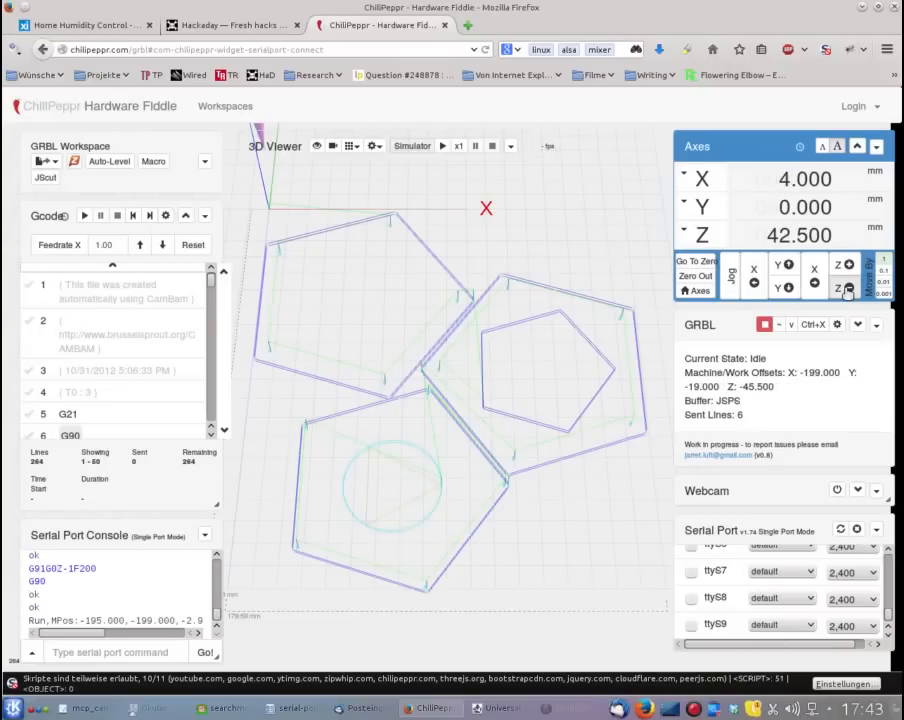
click(848, 290)
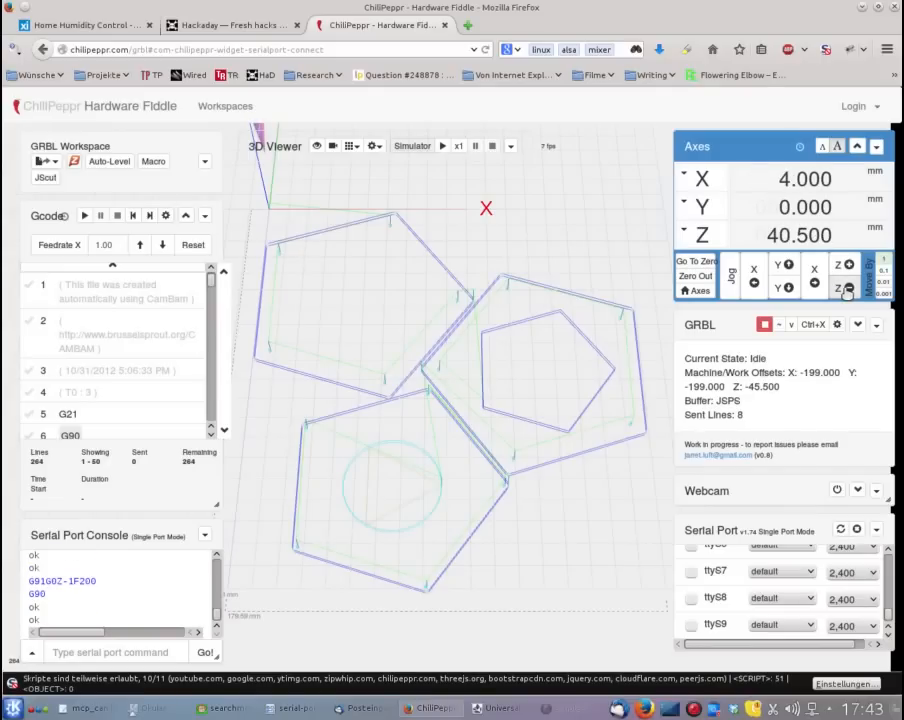
click(848, 290)
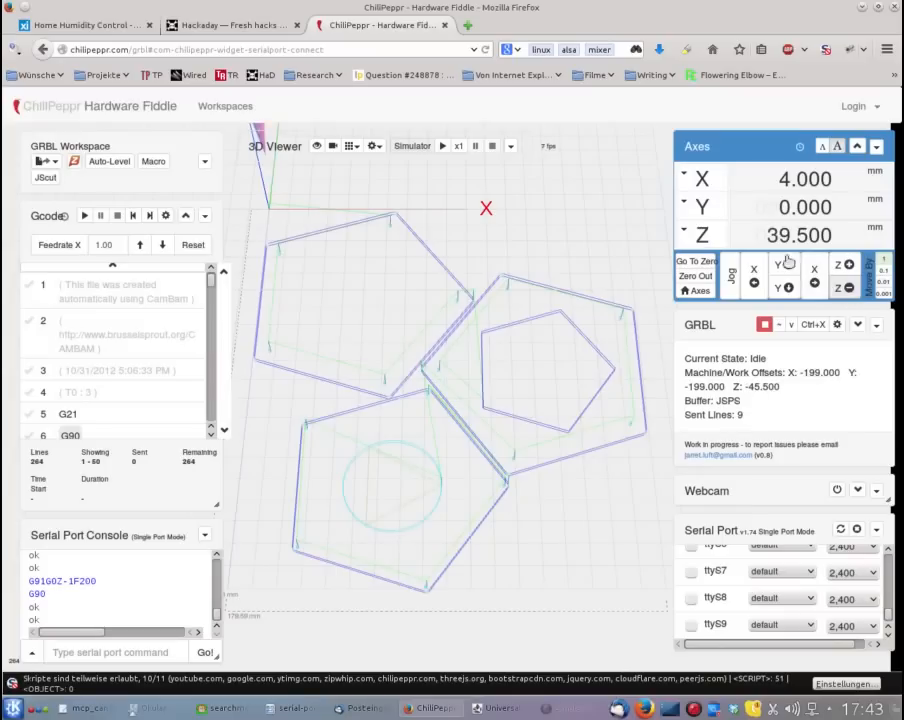
click(848, 289)
click(848, 289)
click(848, 289)
click(848, 289)
click(848, 289)
click(848, 289)
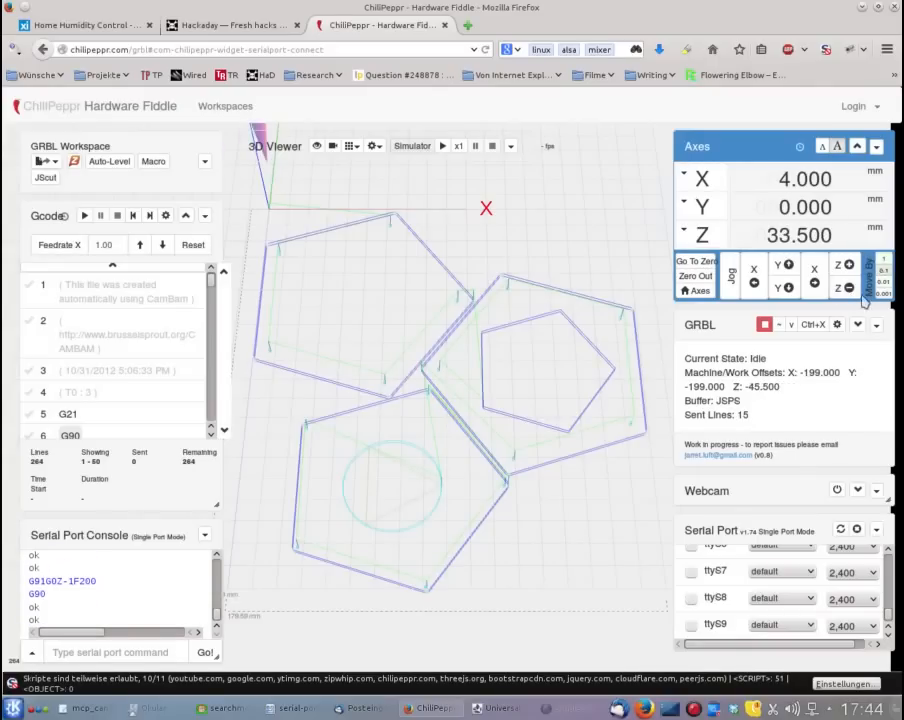
Jog the Z axis down in 0.1 mm increments to 33.100 mm, and in 0.01 mm increments to 33.080 mm
click(848, 288)
click(848, 288)
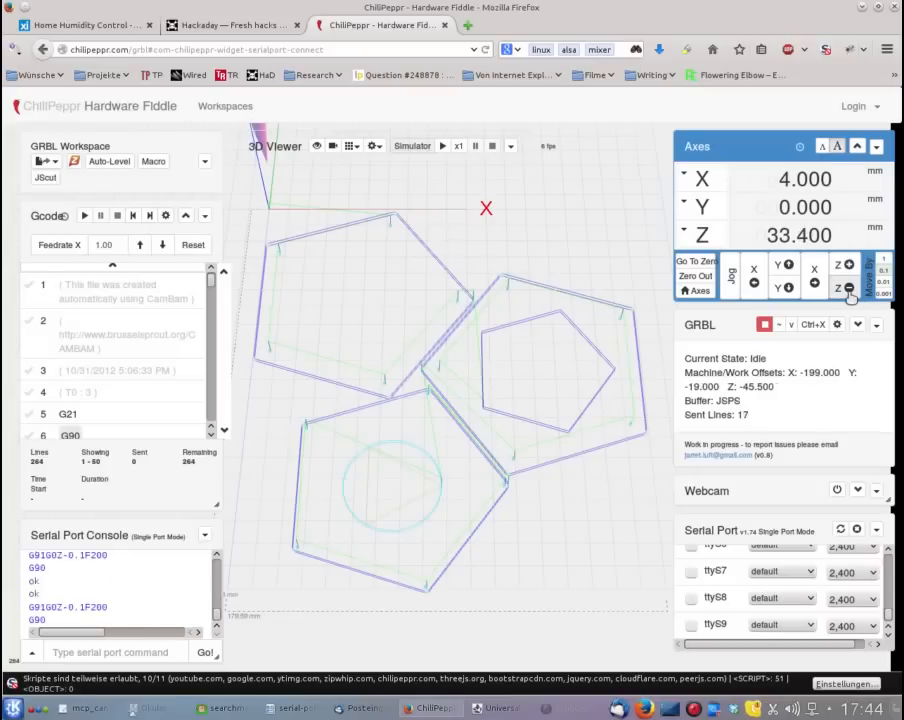
click(848, 288)
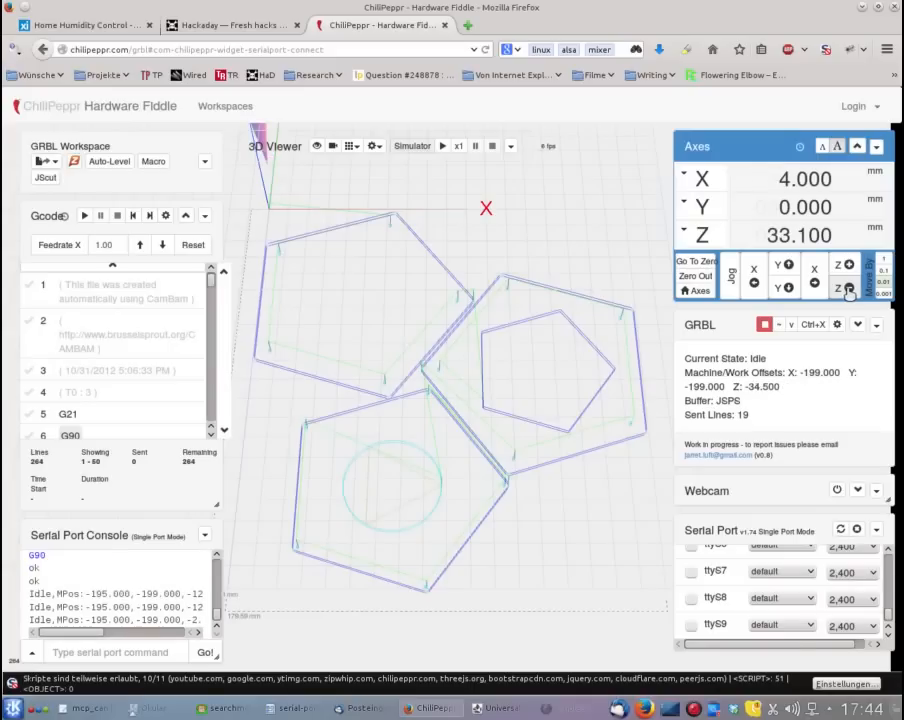
click(848, 289)
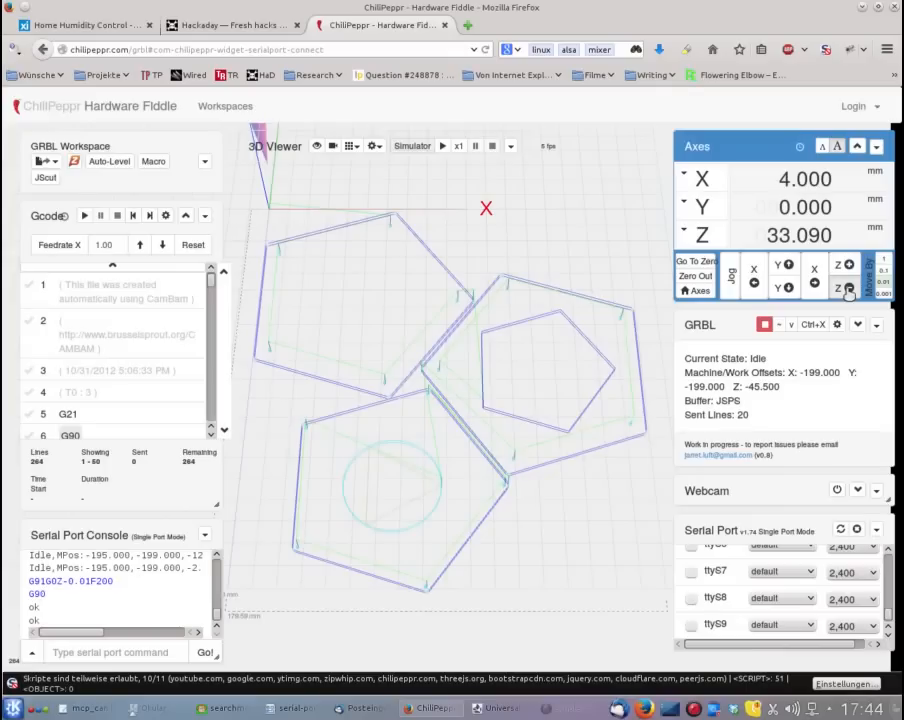
click(848, 289)
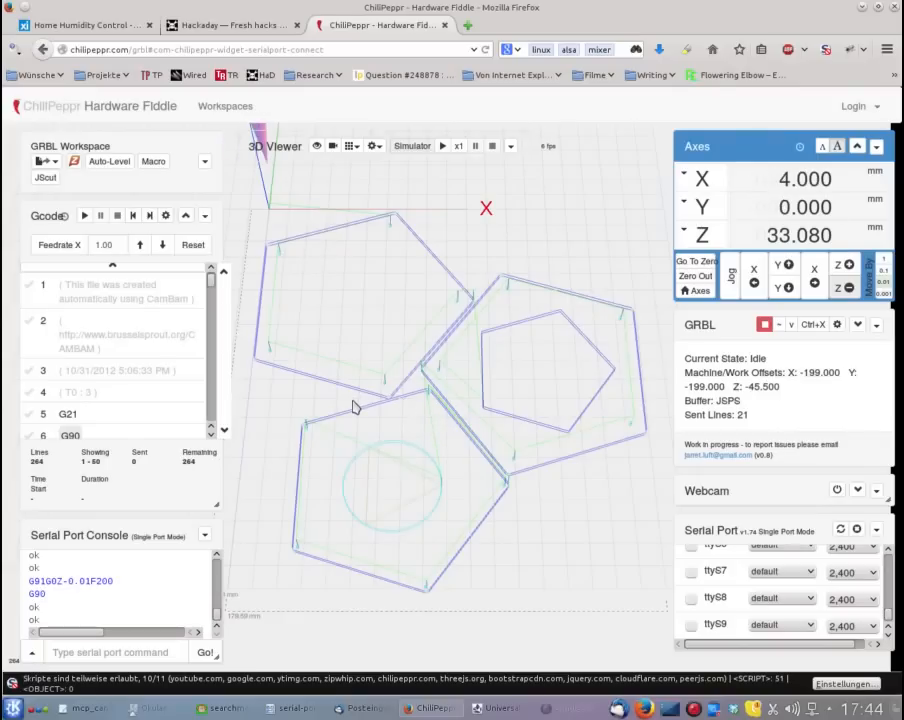
Examine the pentagon toolpaths, the axes and the tool's position in the 3D Viewer from above, from the side and at an angle
scroll(362, 384, up, 5)
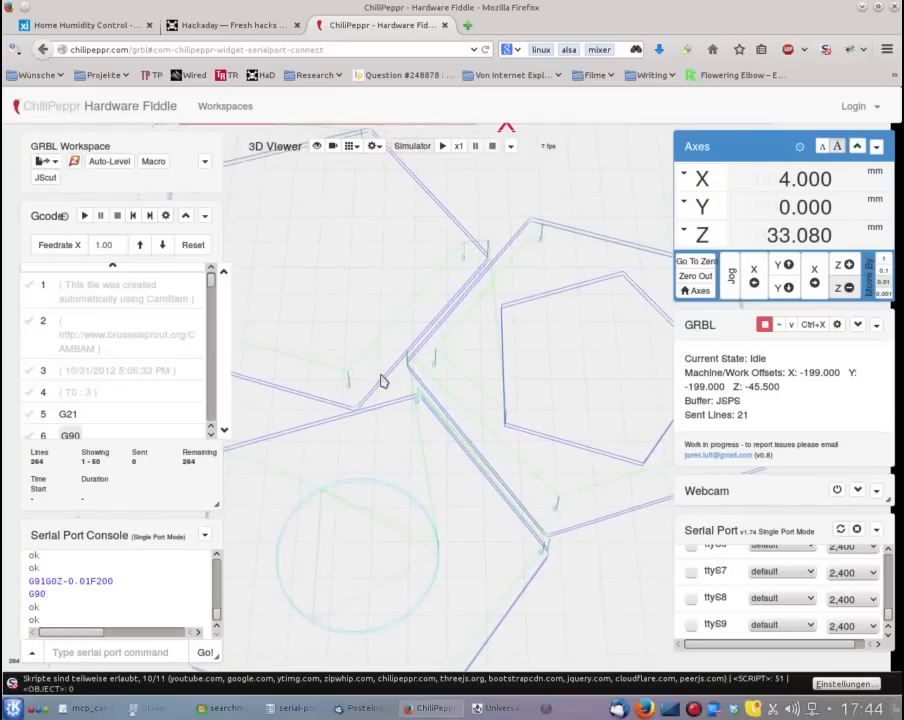
scroll(408, 366, down, 4)
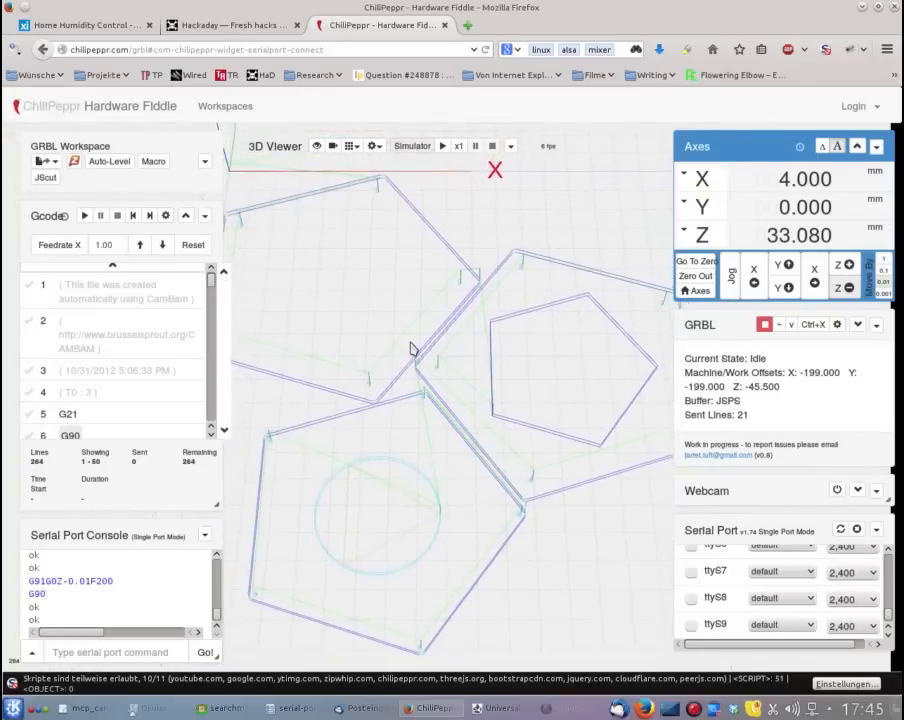
scroll(411, 349, down, 4)
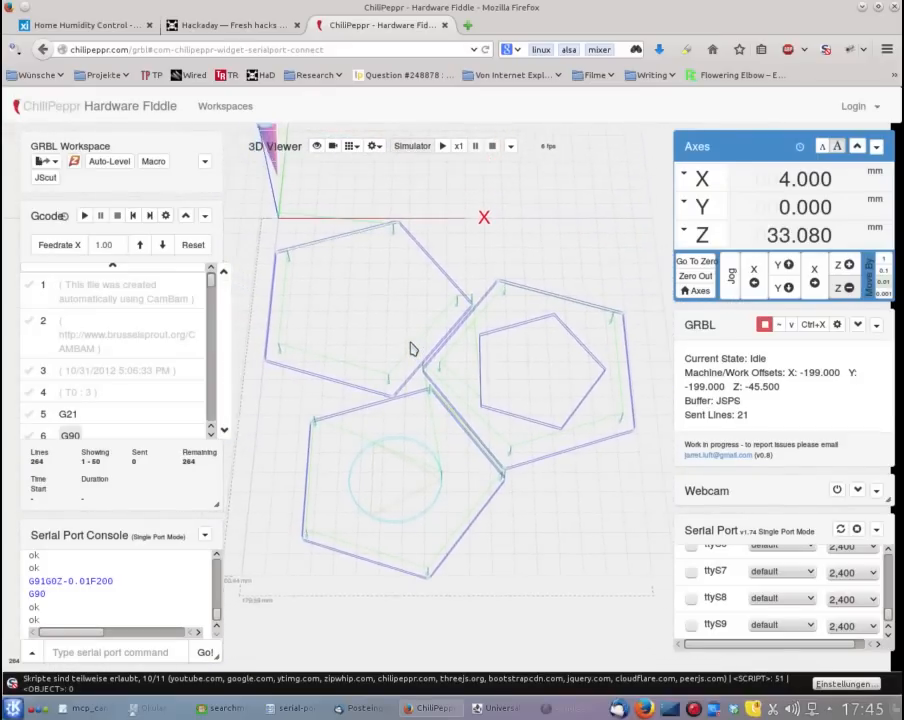
scroll(411, 349, down, 2)
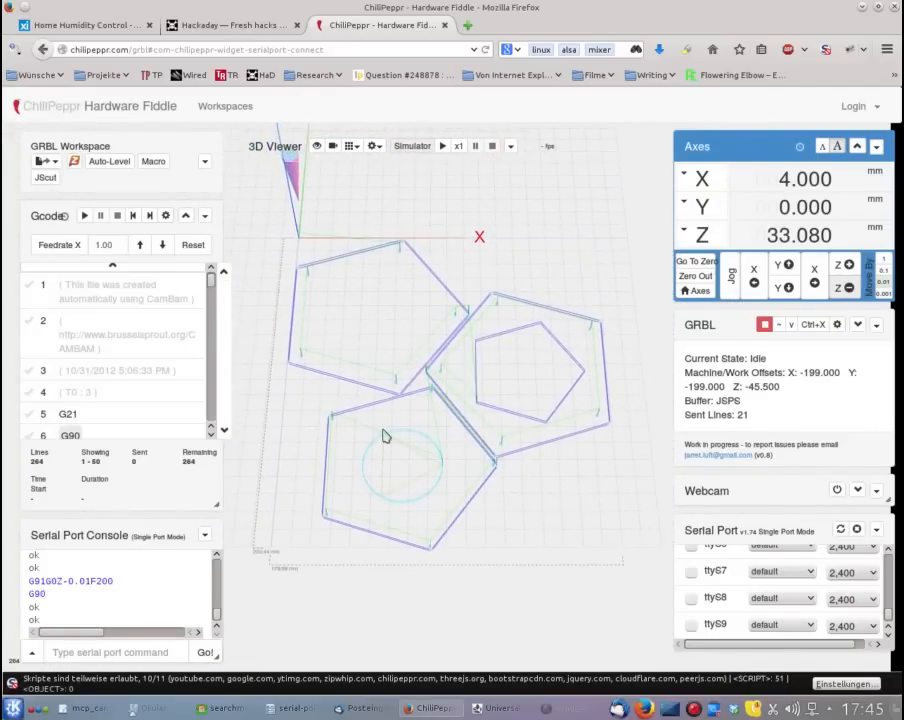
scroll(408, 455, down, 1)
drag(408, 452, 526, 437)
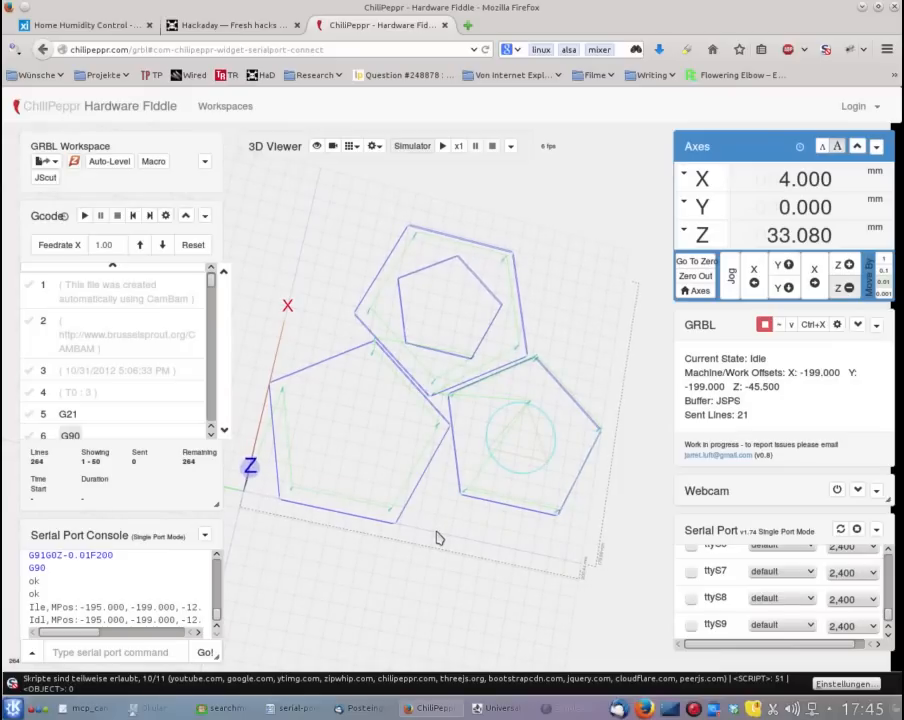
drag(435, 496, 436, 447)
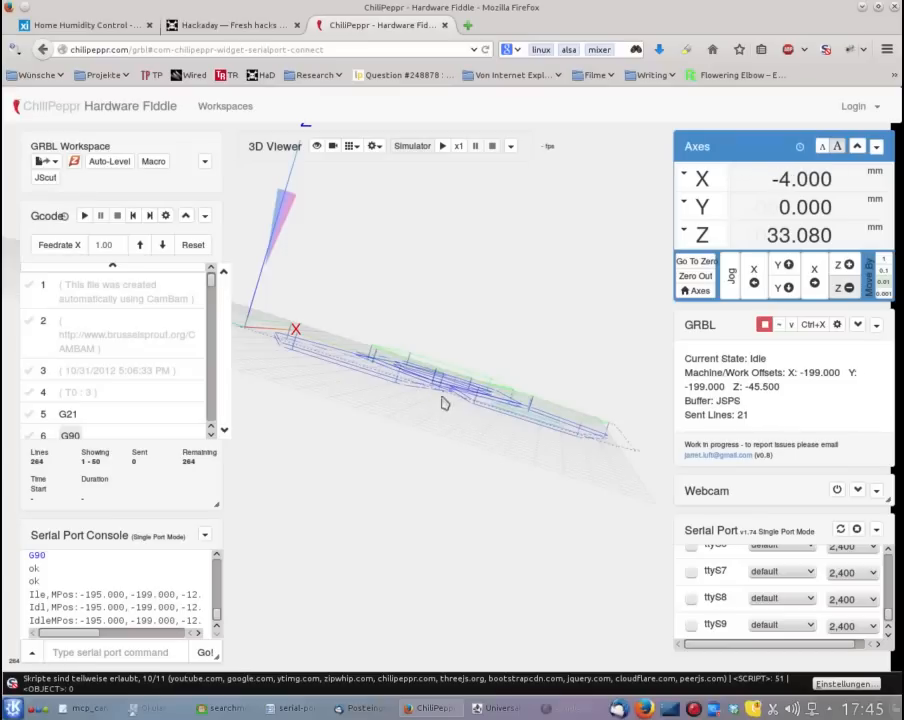
drag(425, 421, 324, 407)
drag(324, 399, 337, 387)
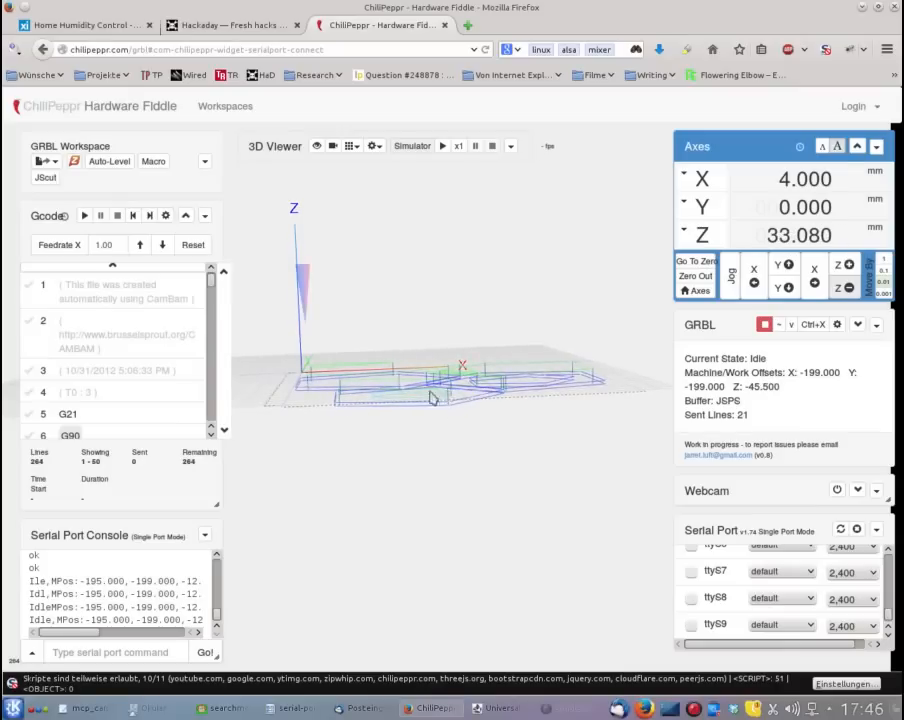
drag(410, 428, 420, 455)
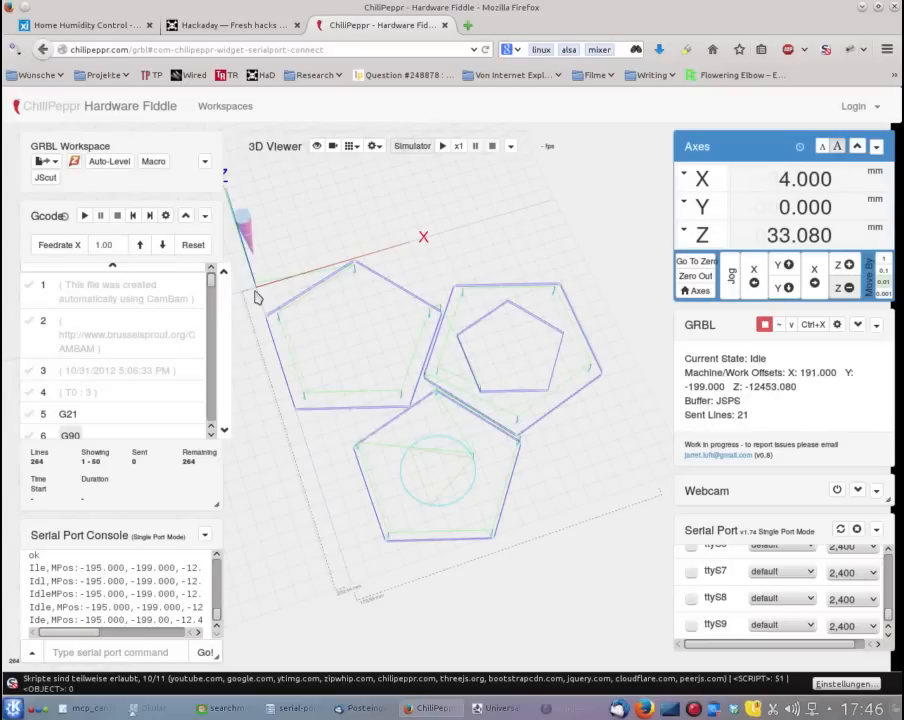
right_drag(274, 408, 298, 415)
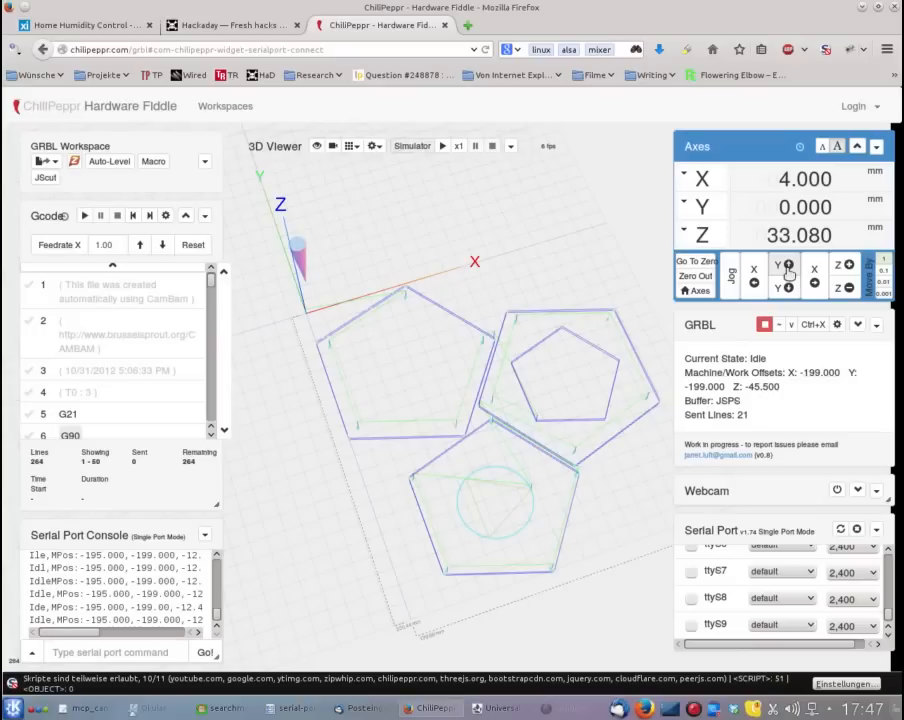
Jog the Y axis in the positive direction in 1 mm increments to 5.000 mm
click(788, 265)
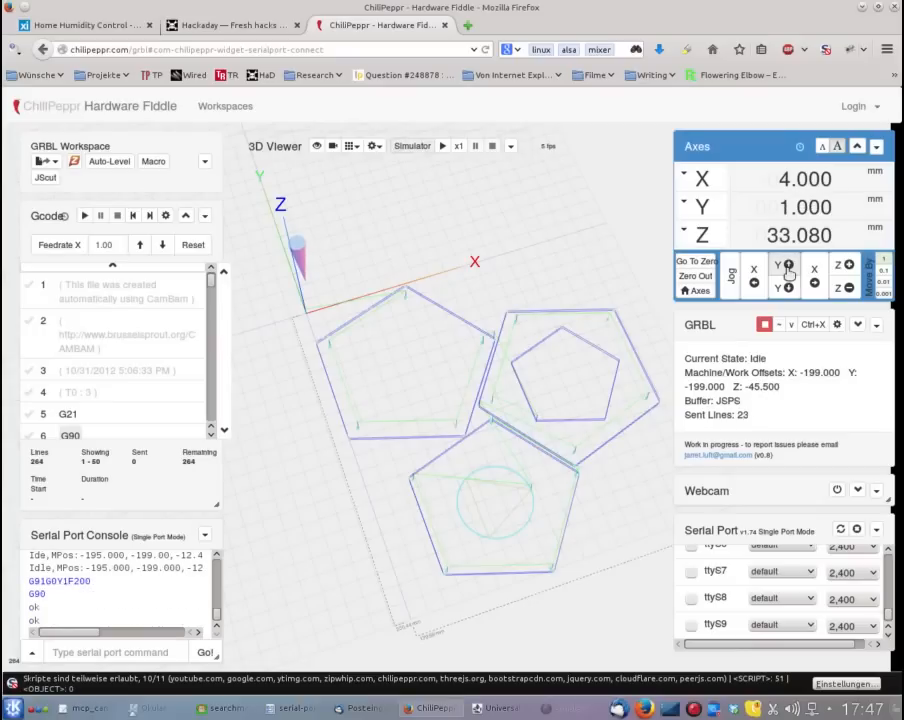
click(788, 265)
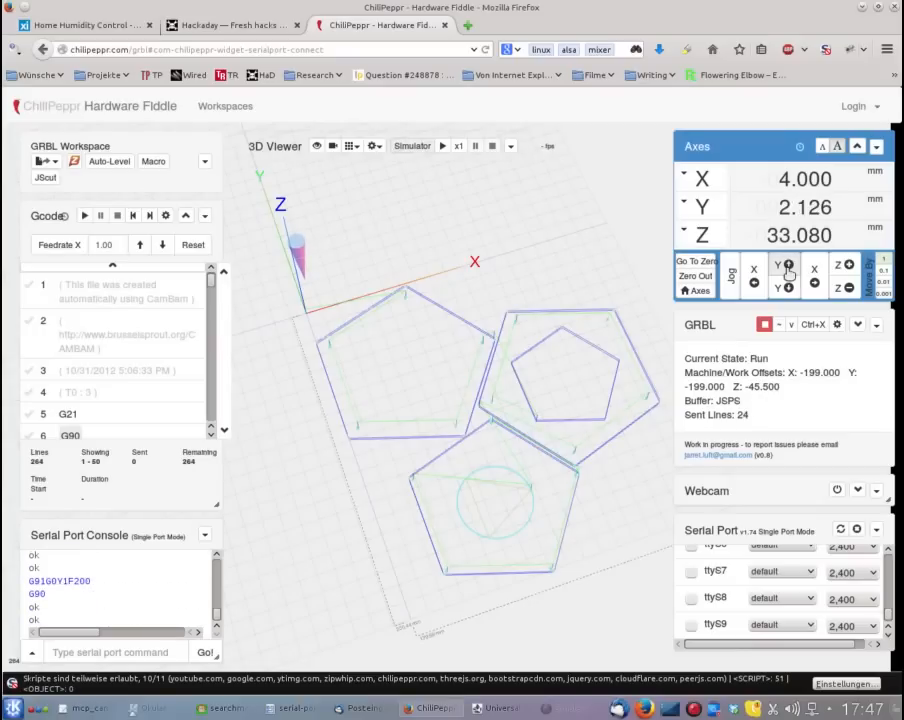
click(788, 265)
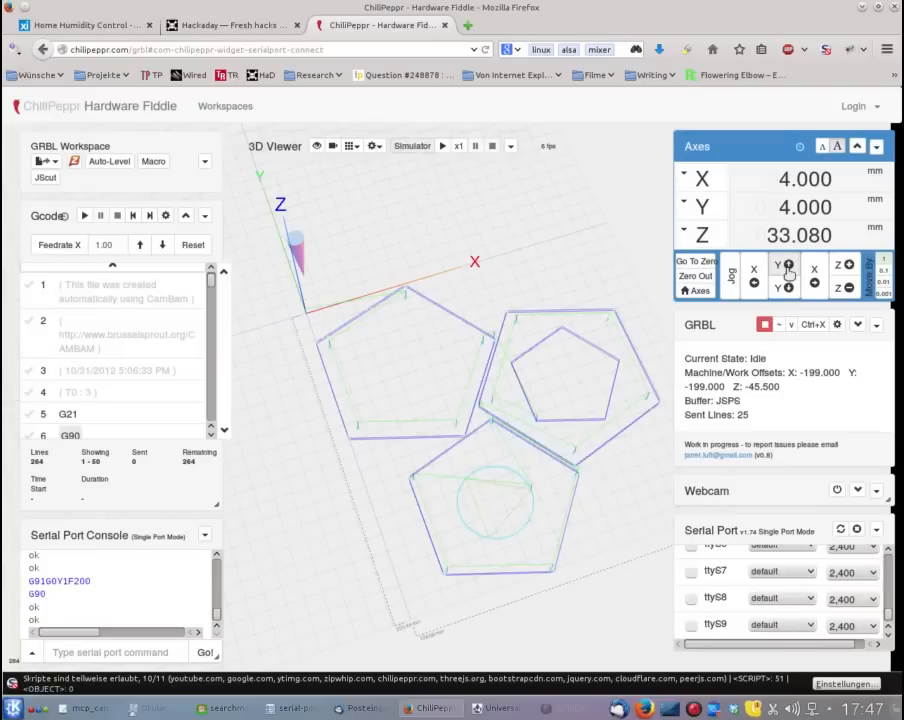
click(788, 266)
Try to send the command G0201 to the controller from the serial port console
click(81, 657)
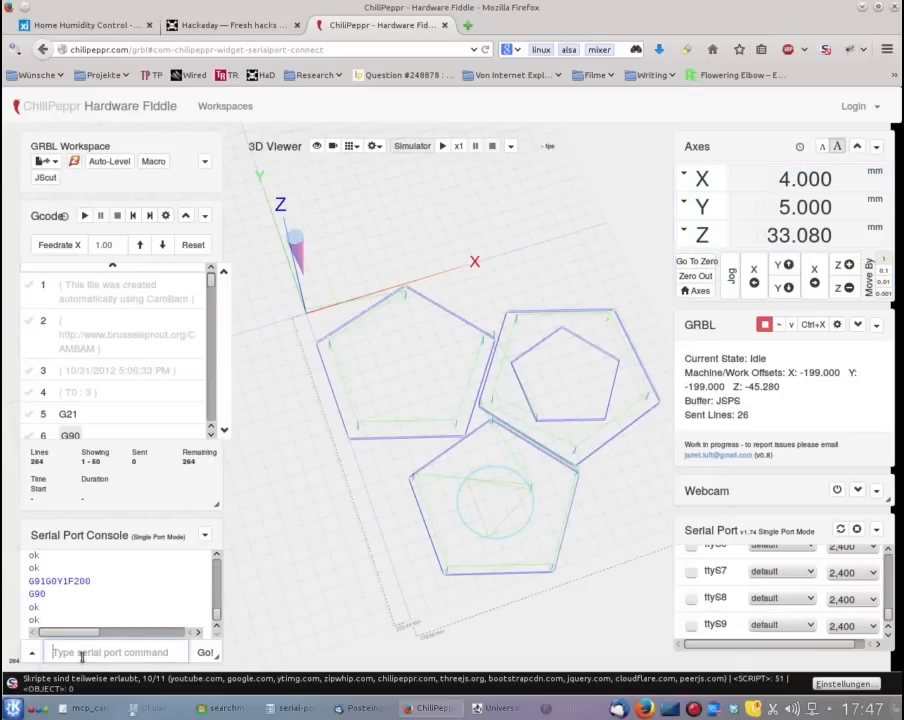
mouse_move(365, 708)
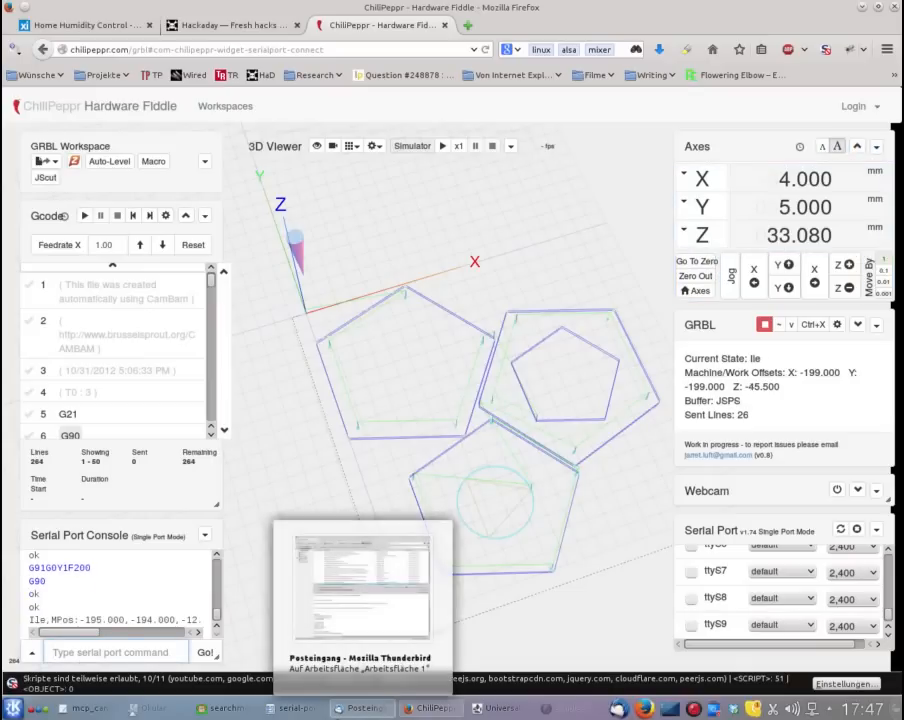
text(G0)
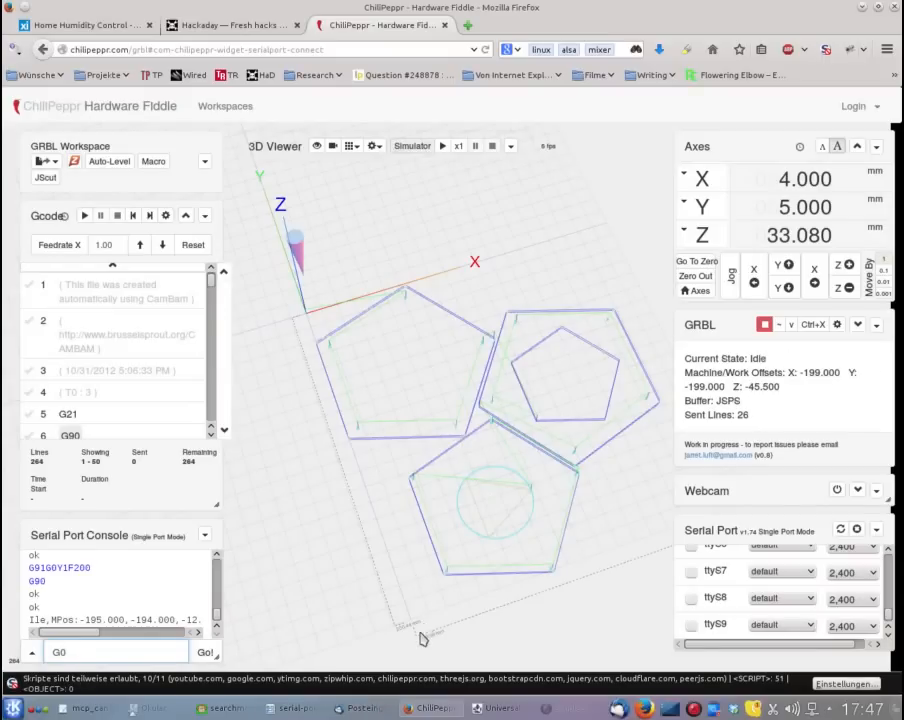
drag(410, 636, 408, 591)
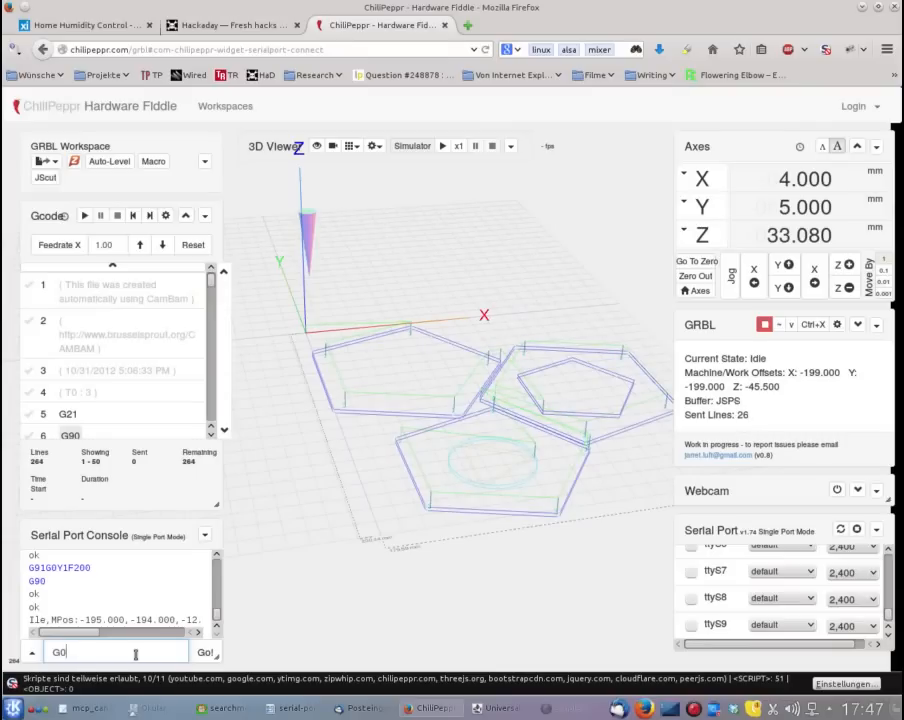
text(201)
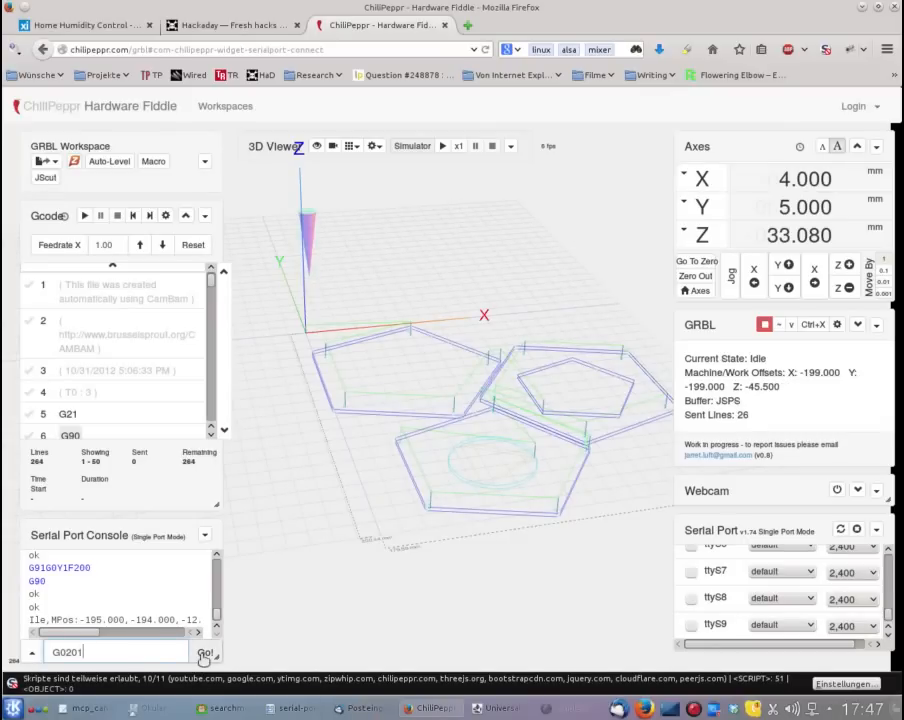
click(205, 652)
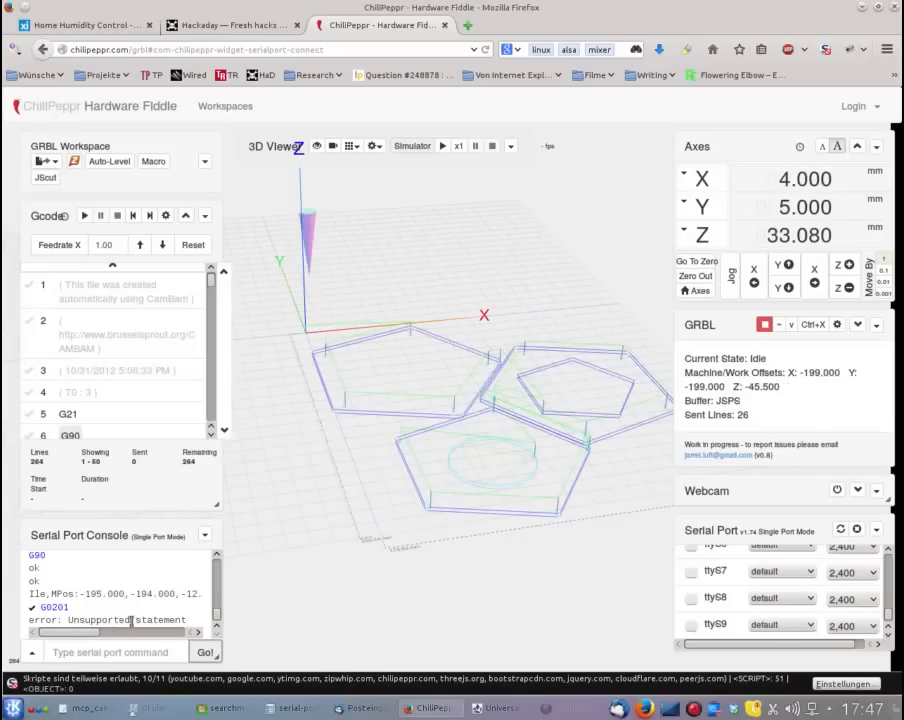
Recall the last console command, correct it to G0y201 and try to move the Y axis with it
key(Up)
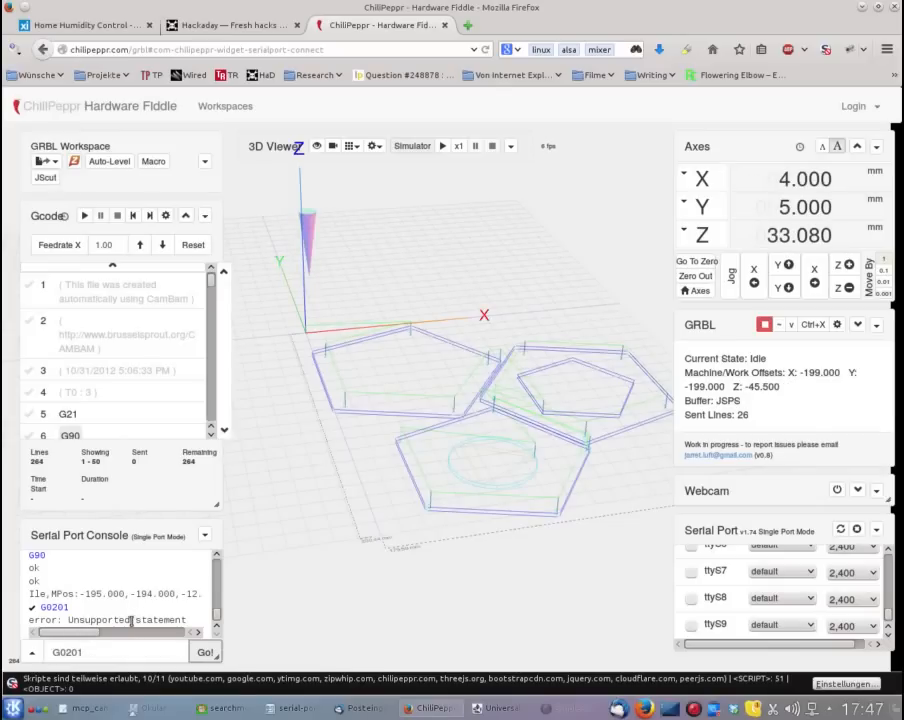
click(66, 652)
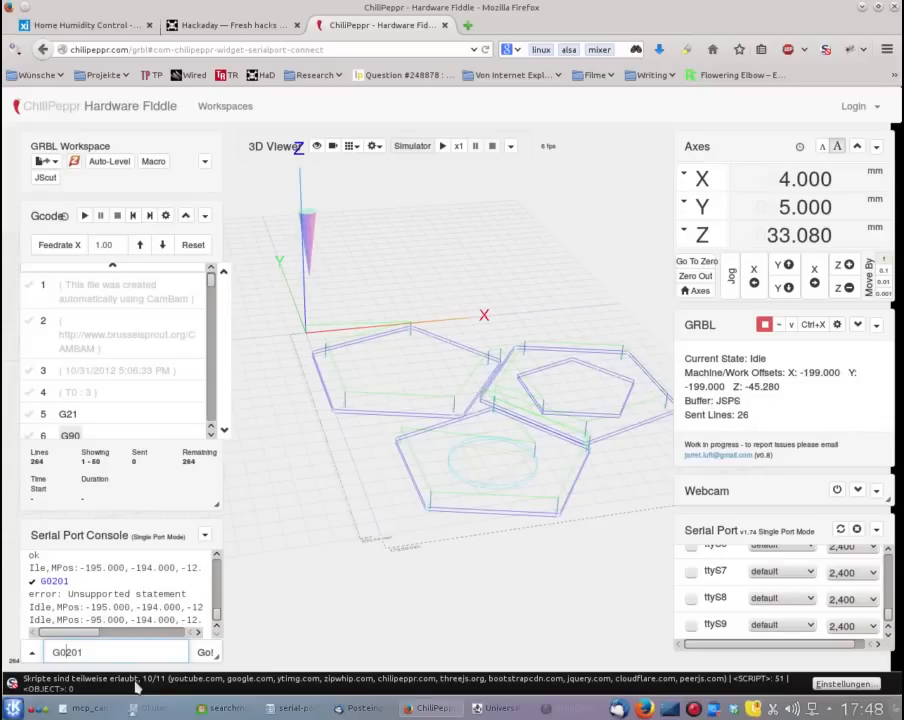
text(y)
key(Return)
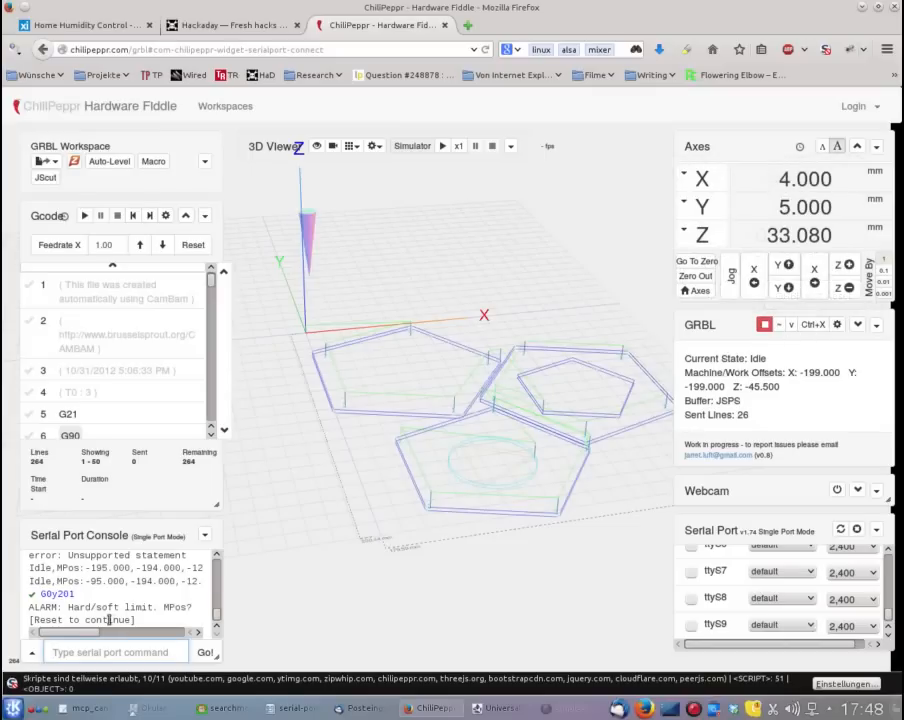
Reset the Grbl controller and unlock it by sending $X from the serial port console
click(815, 328)
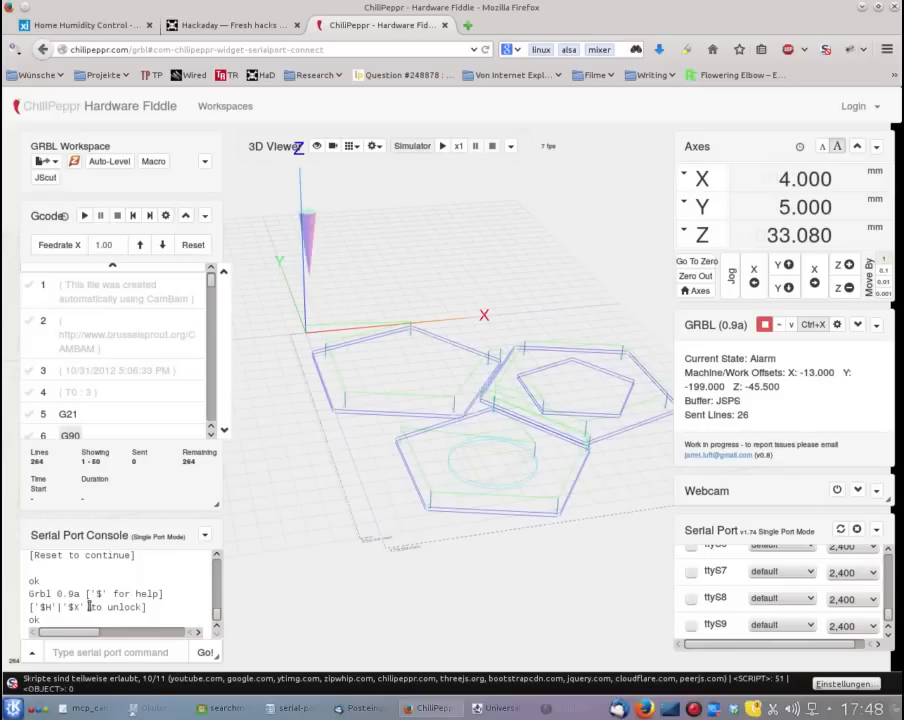
click(66, 651)
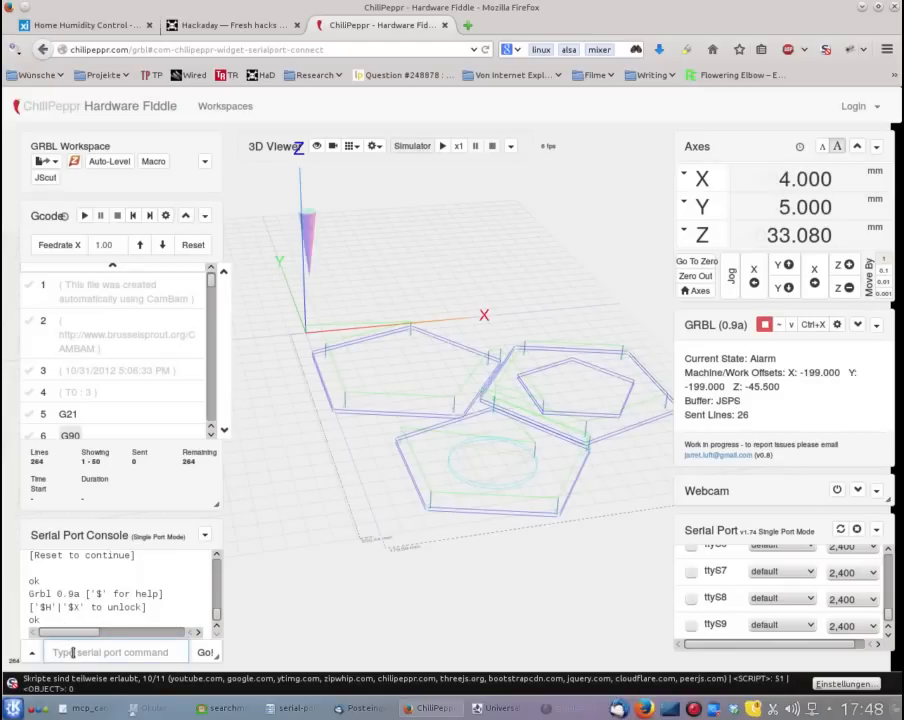
text($X)
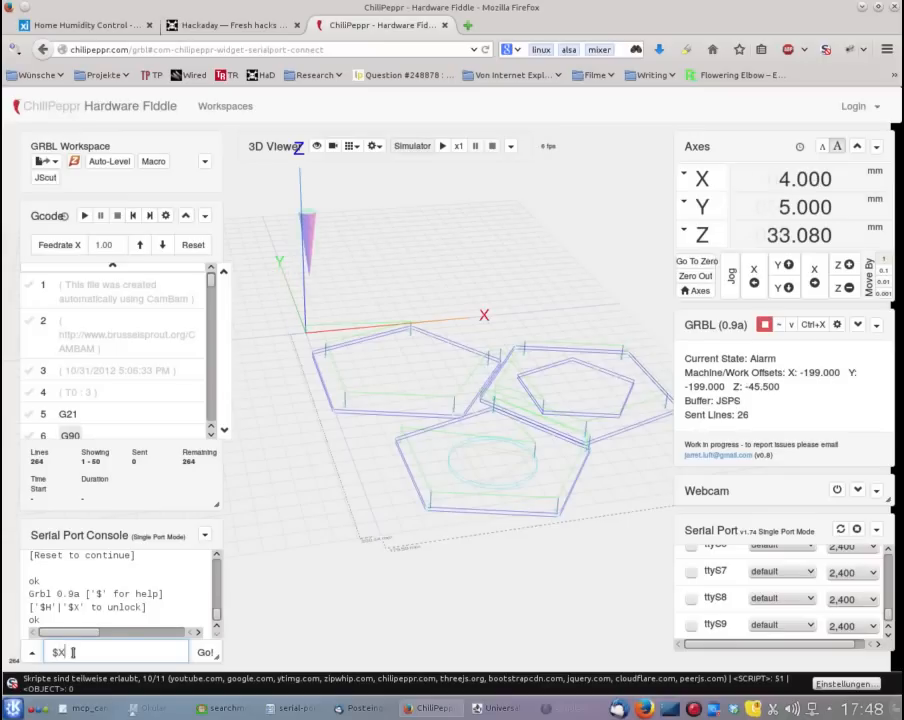
key(Return)
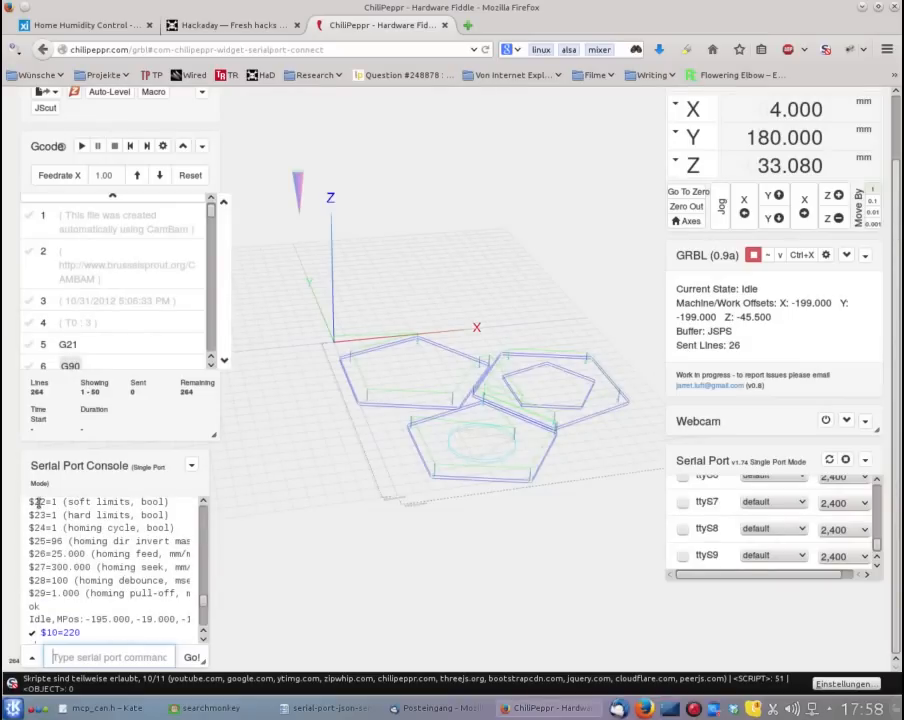
Disable Grbl's soft limits by sending $22=0 from the serial port console
scroll(110, 558, down, 5)
text($22=0)
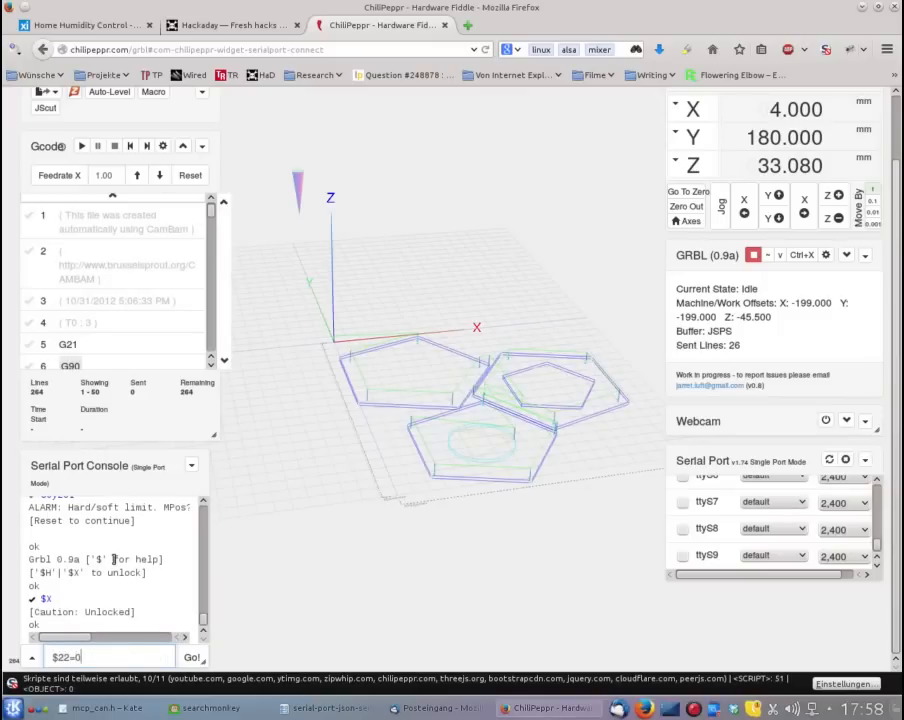
key(Return)
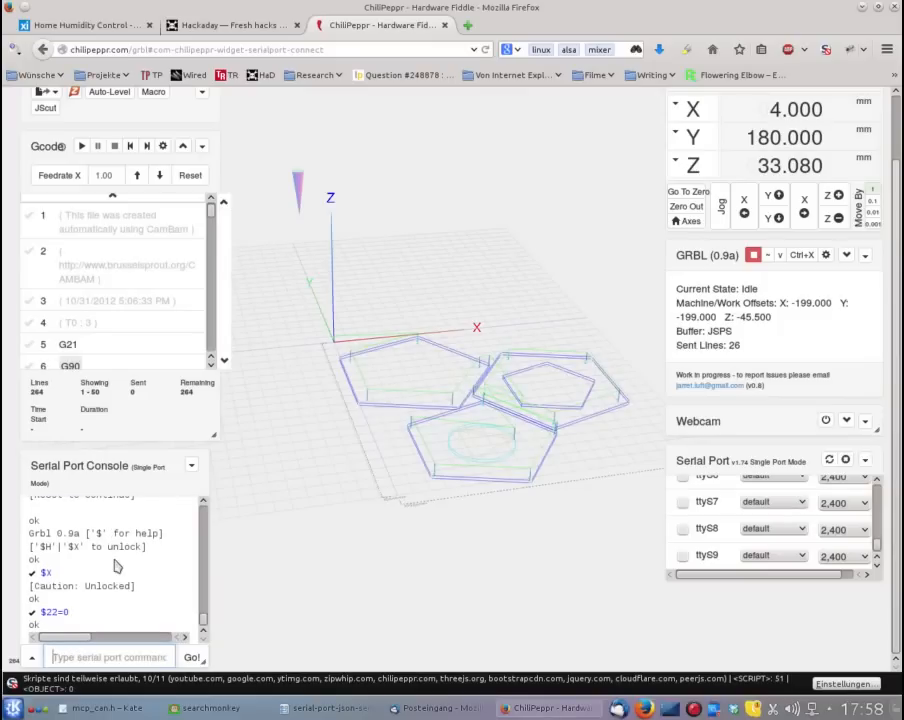
Recall G0y201 from the console history and send it again to move the Y axis to 201 mm
key(Up)
key(Up)
key(Up)
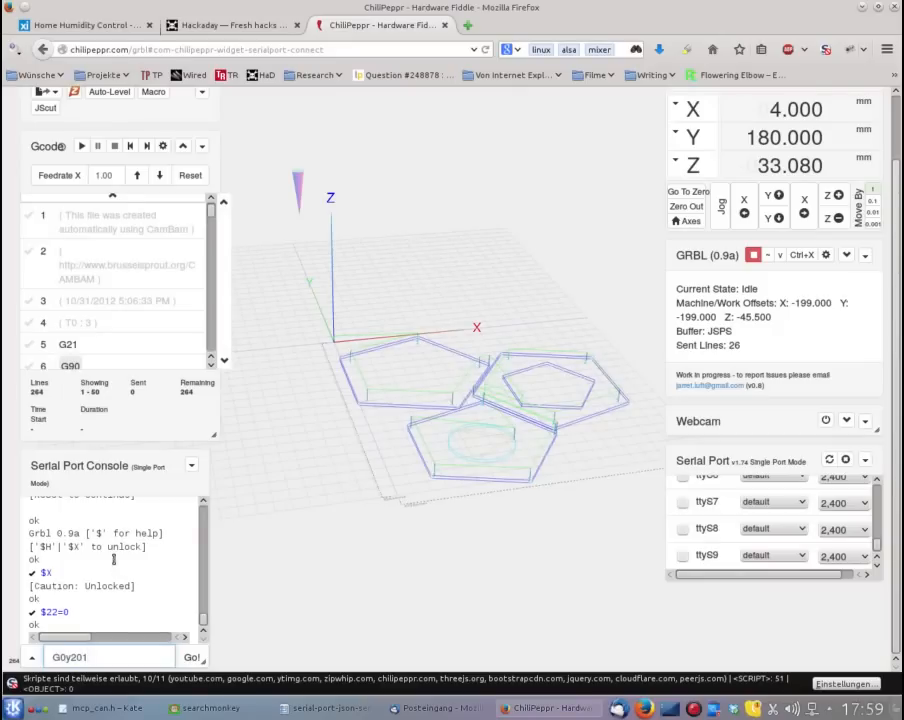
key(Return)
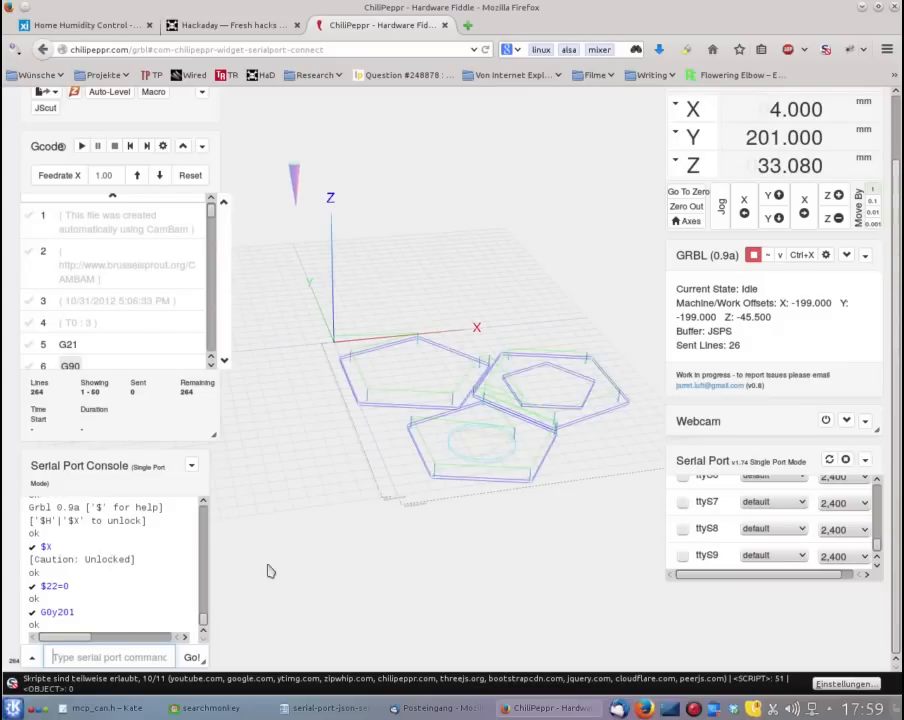
Look through the Y axis's zeroing and homing options, and zero out all three axes at the current position
scroll(898, 225, up, 1)
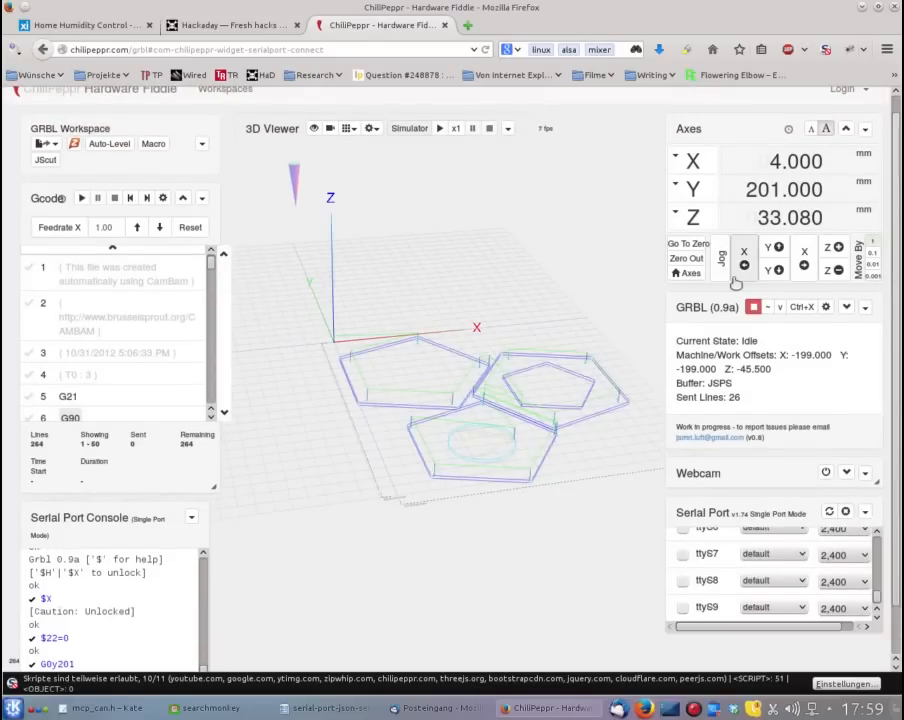
click(678, 189)
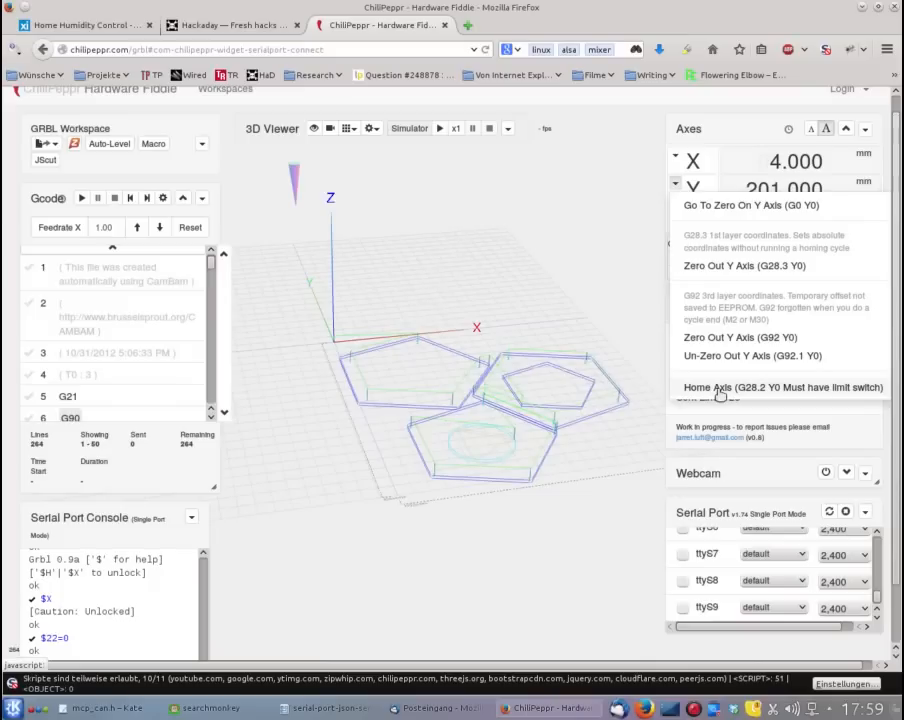
click(722, 268)
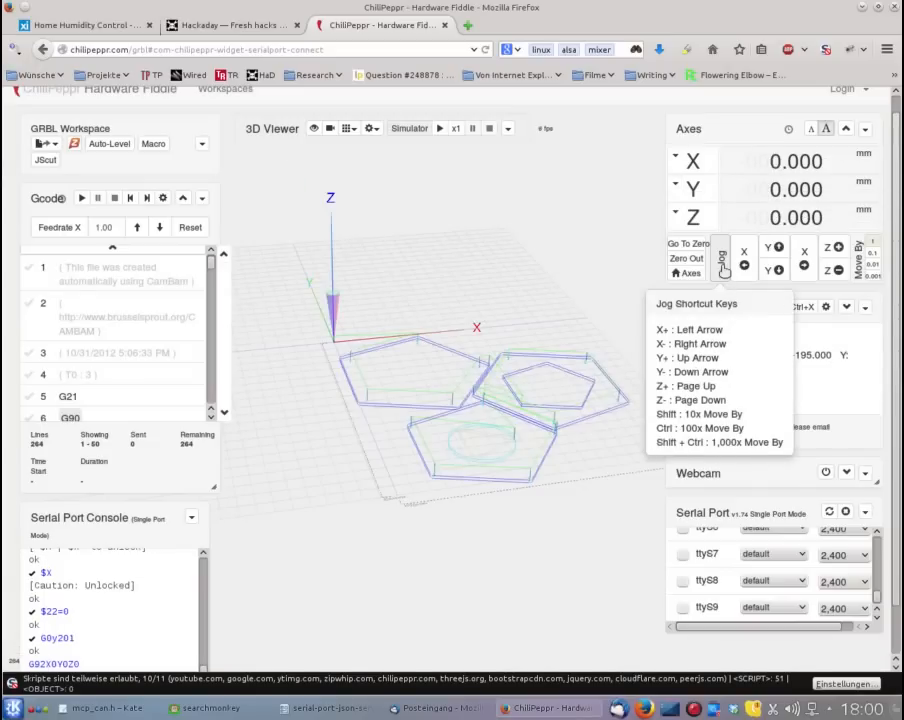
Review the Y axis's go-to-zero, zero-out and homing options alongside the commands logged in the serial port console
click(677, 186)
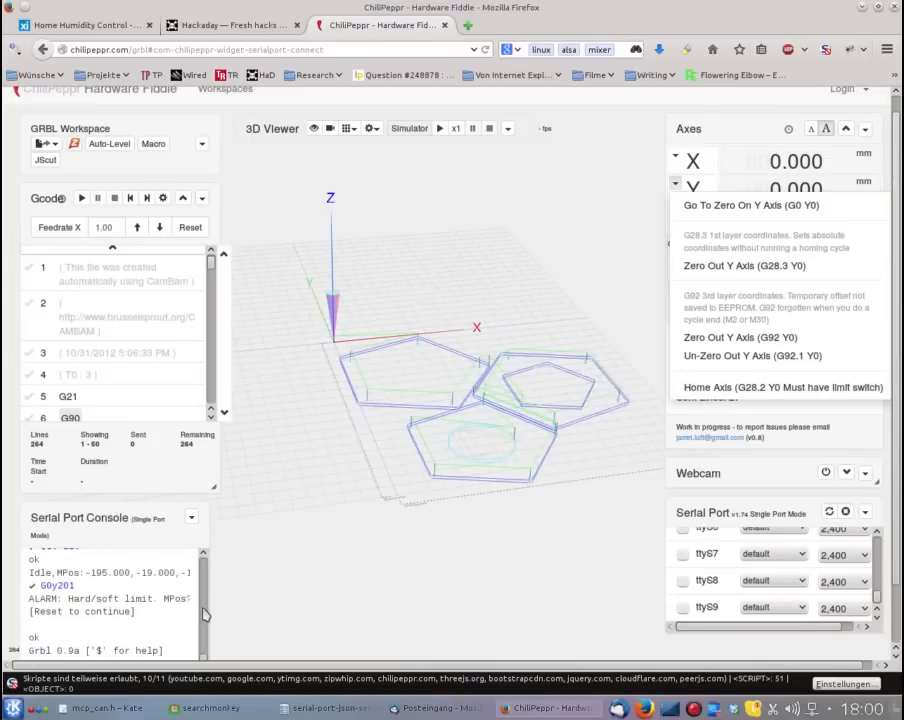
scroll(205, 625, down, 3)
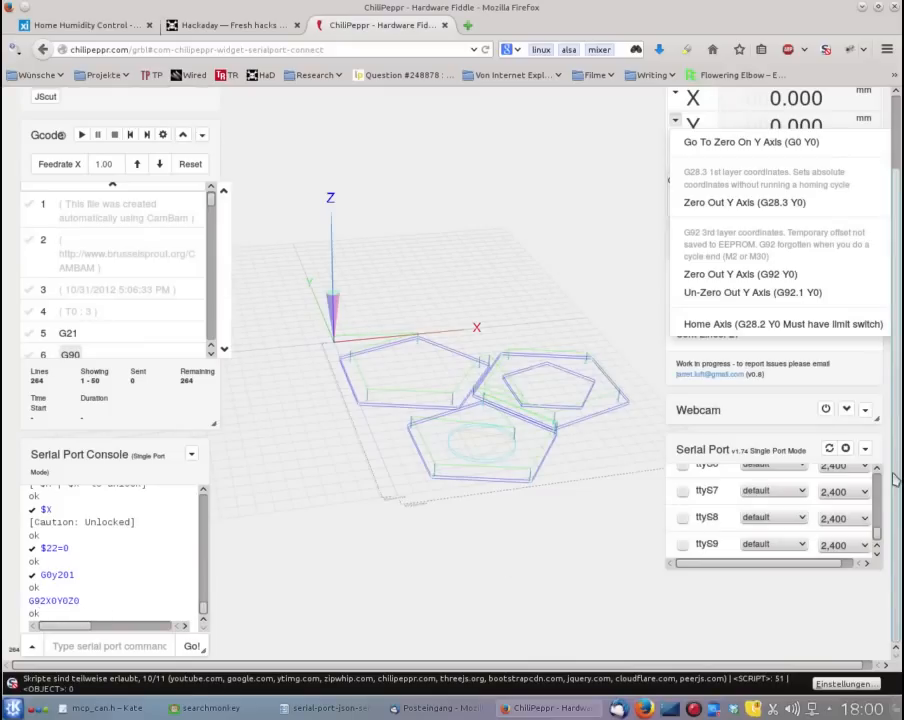
scroll(898, 478, up, 2)
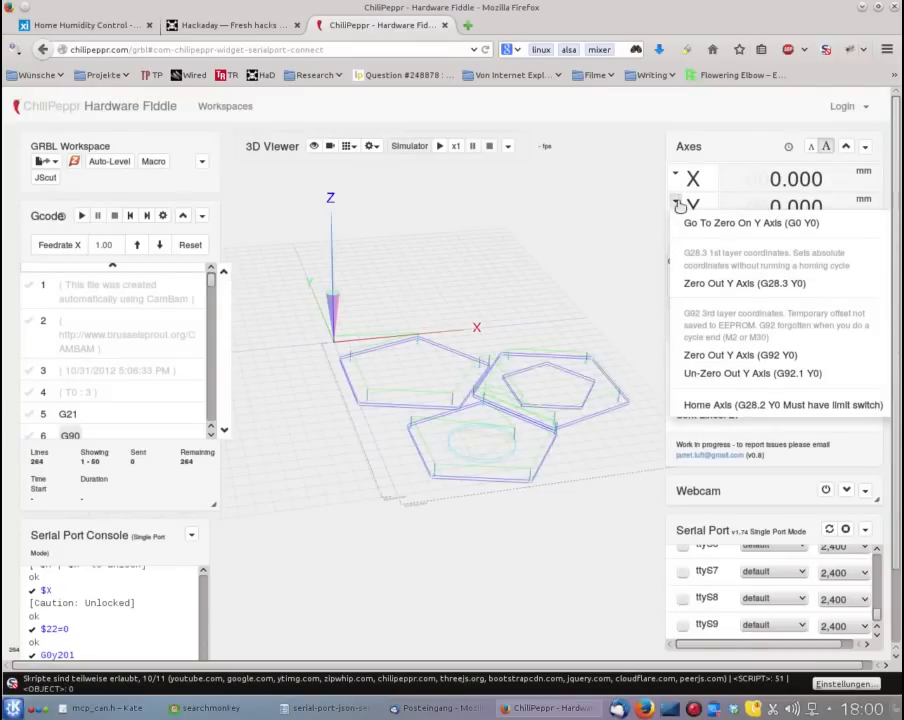
click(677, 203)
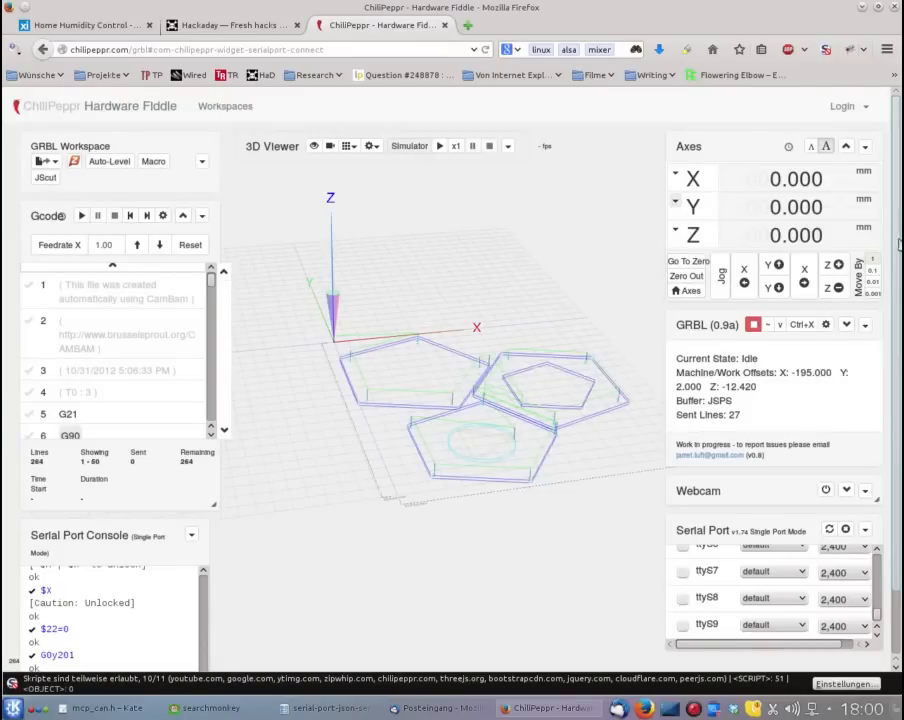
scroll(901, 418, down, 1)
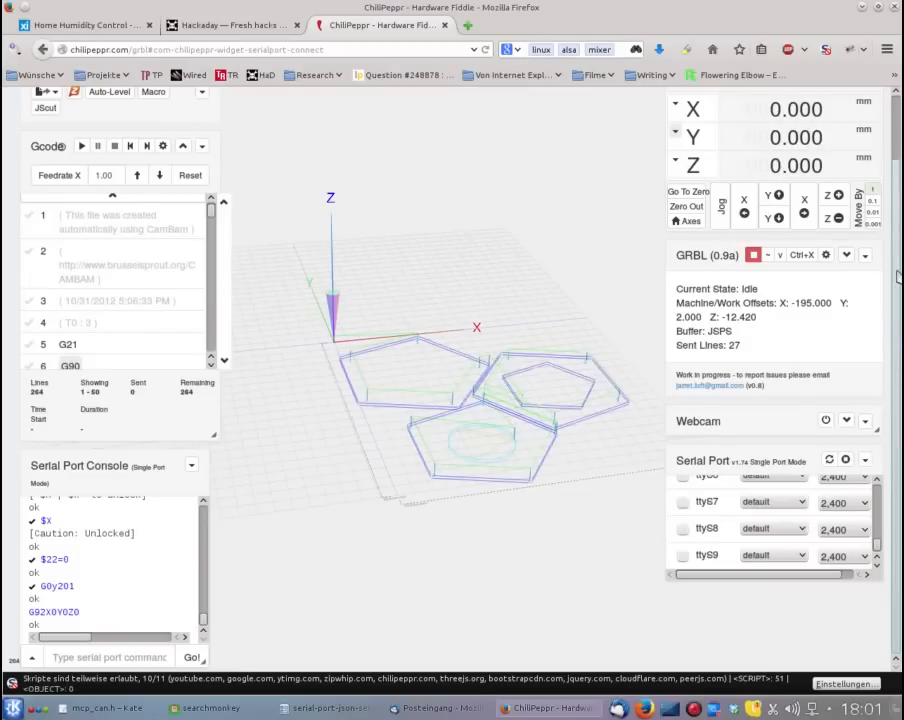
scroll(897, 287, up, 2)
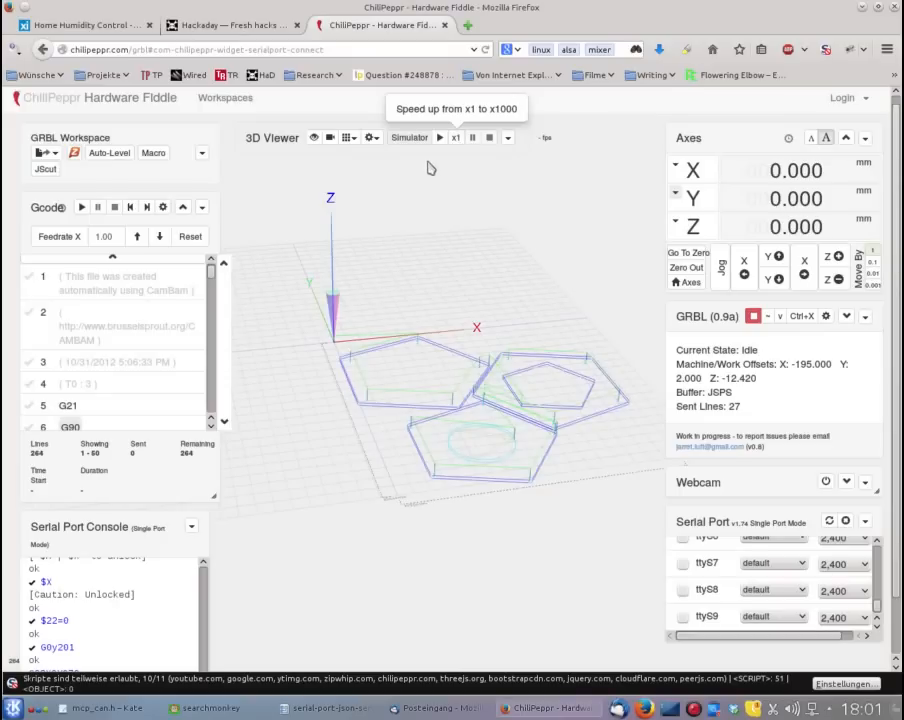
Fit the 3D Viewer to the extents of the Gcode object and examine the pentagon toolpaths from above
mouse_move(287, 138)
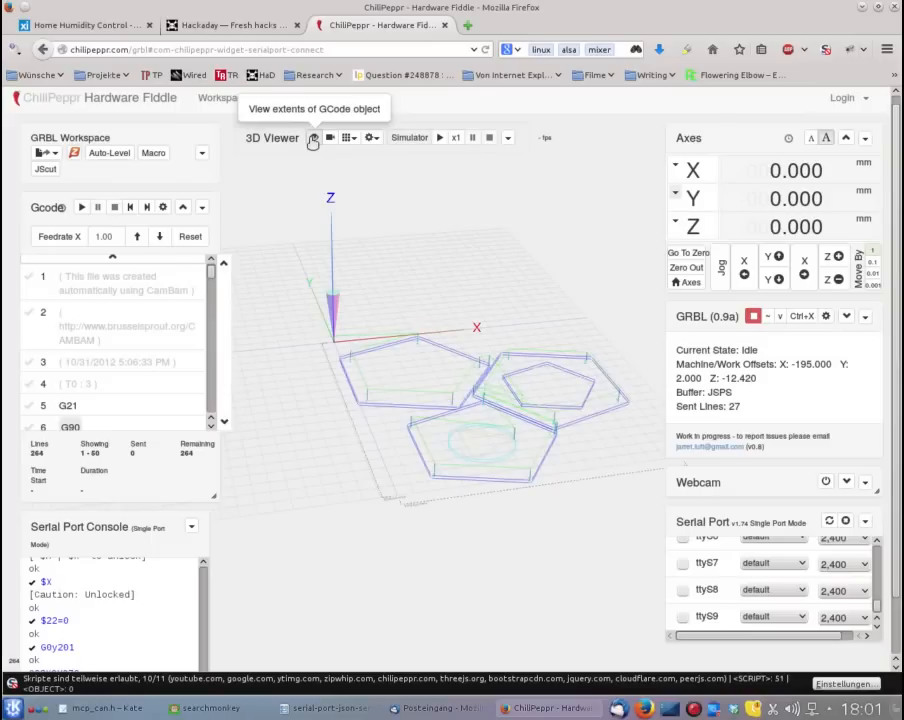
click(313, 140)
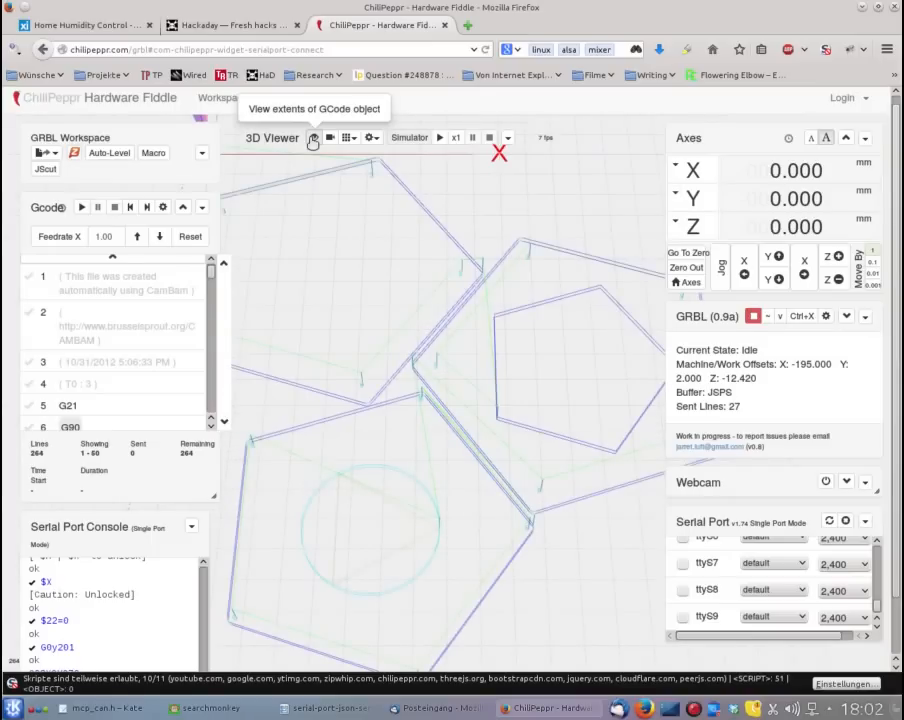
scroll(410, 284, down, 3)
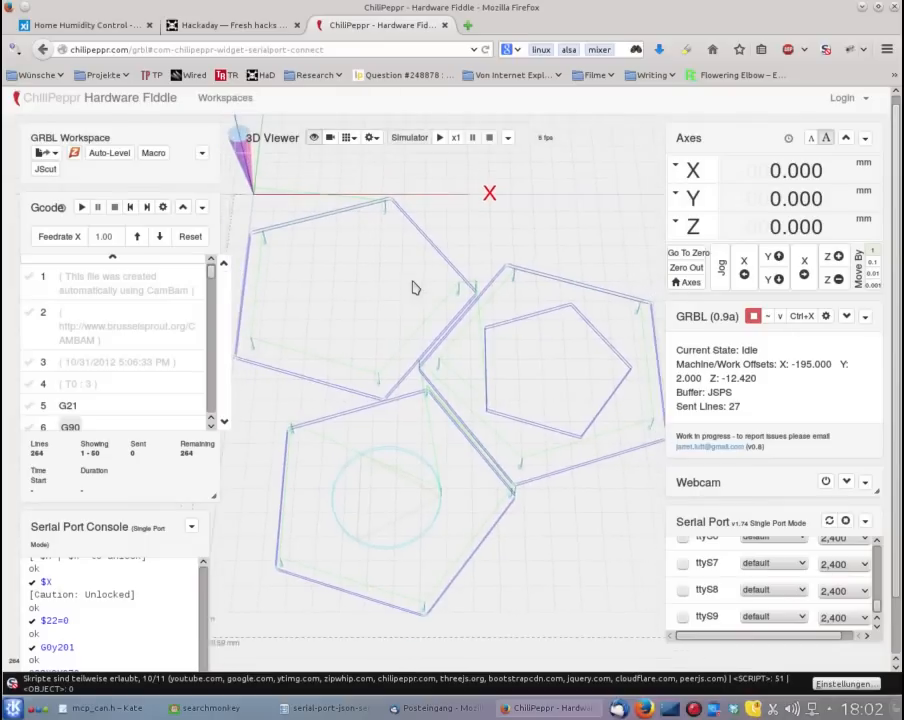
click(314, 141)
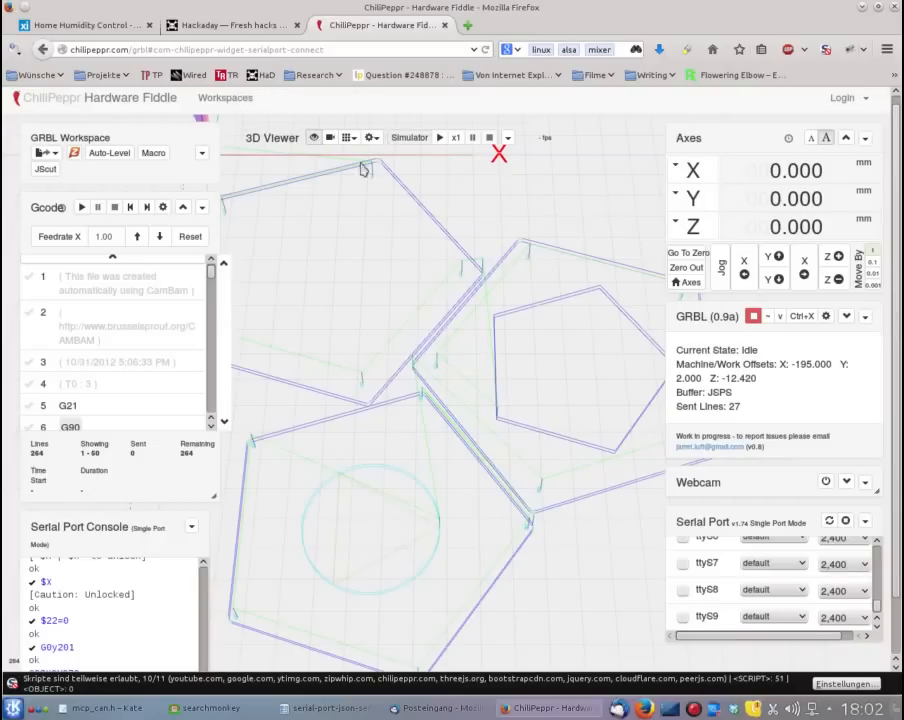
drag(456, 379, 463, 379)
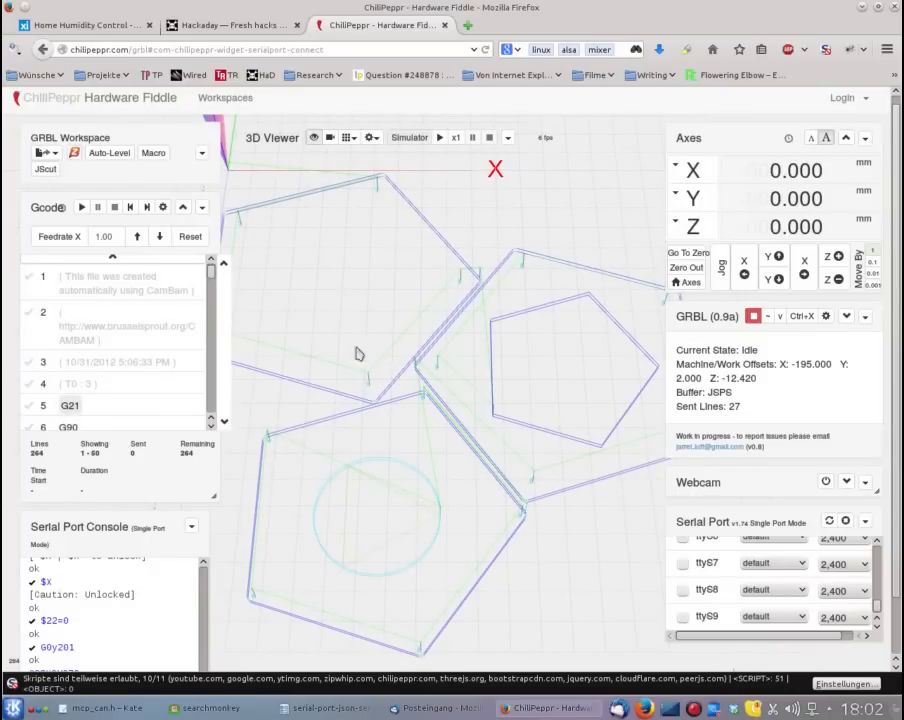
scroll(391, 223, down, 1)
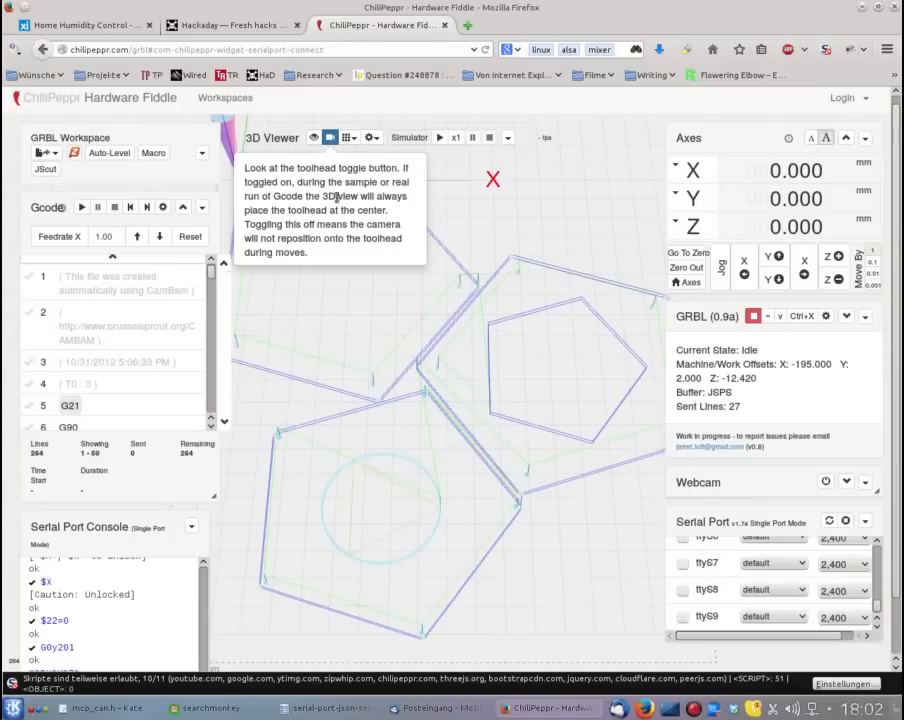
Toggle the 3D Viewer's toolhead tracking on and off, and review its grid size, toolhead shadow and frame rate options
click(330, 139)
click(331, 140)
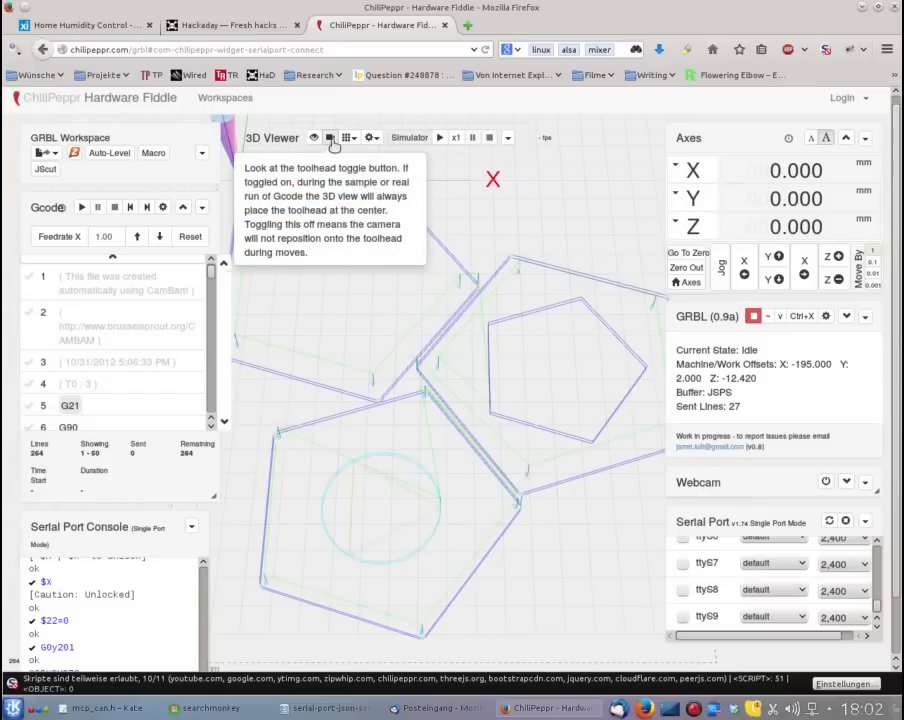
click(350, 139)
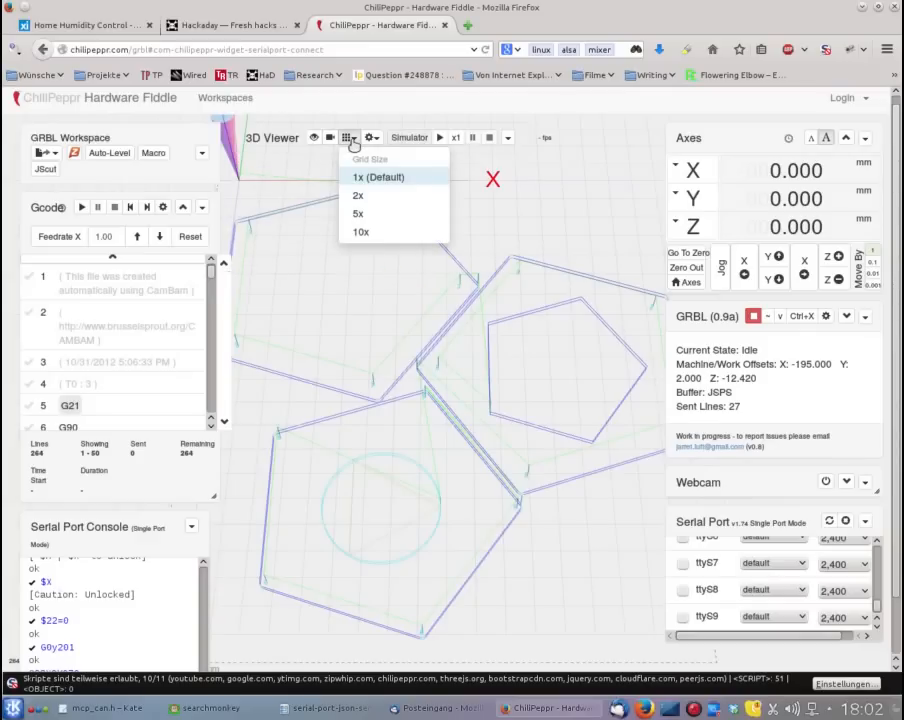
click(373, 139)
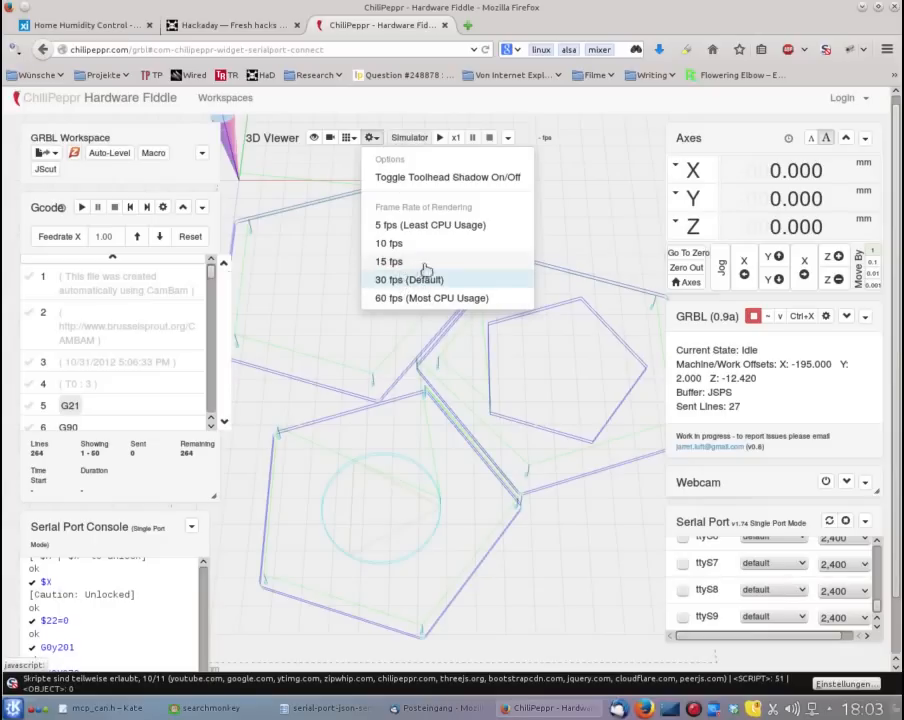
Simulate the Gcode toolpath in the 3D Viewer and speed the simulation up to x100
click(578, 159)
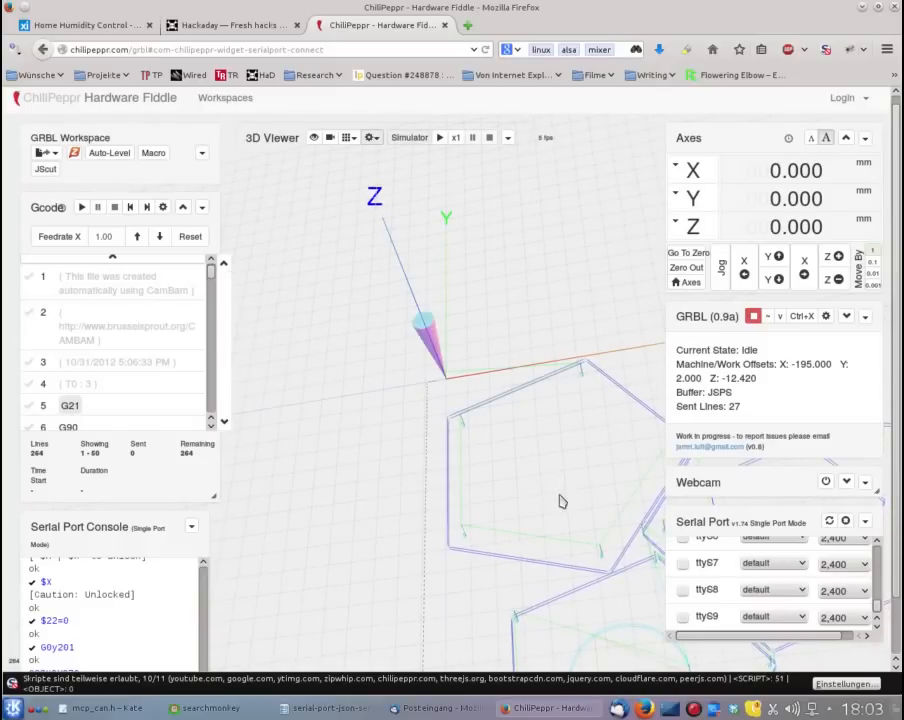
drag(379, 429, 437, 444)
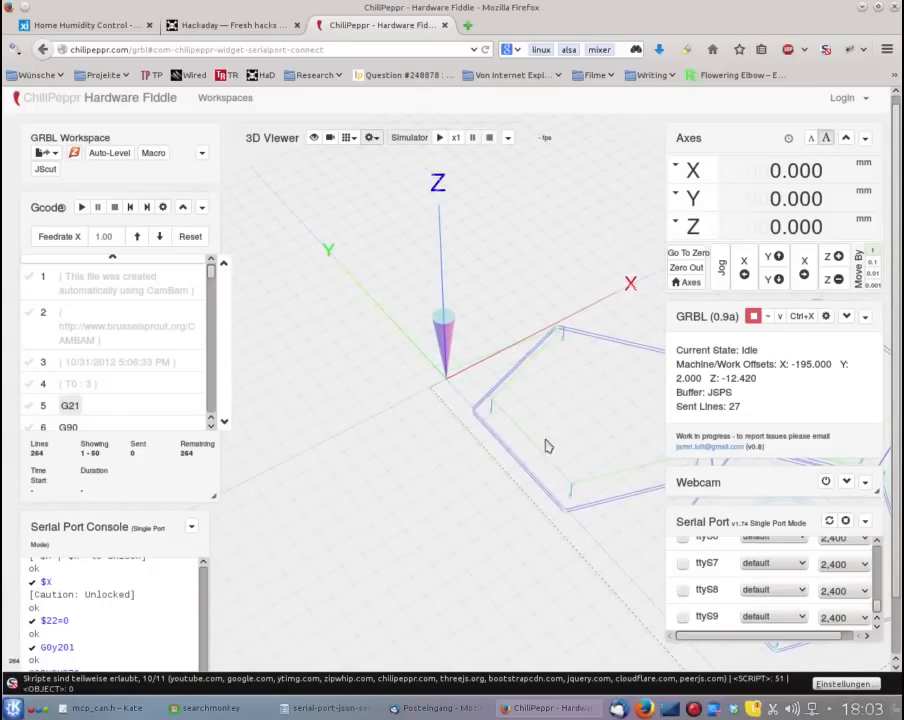
drag(507, 432, 477, 410)
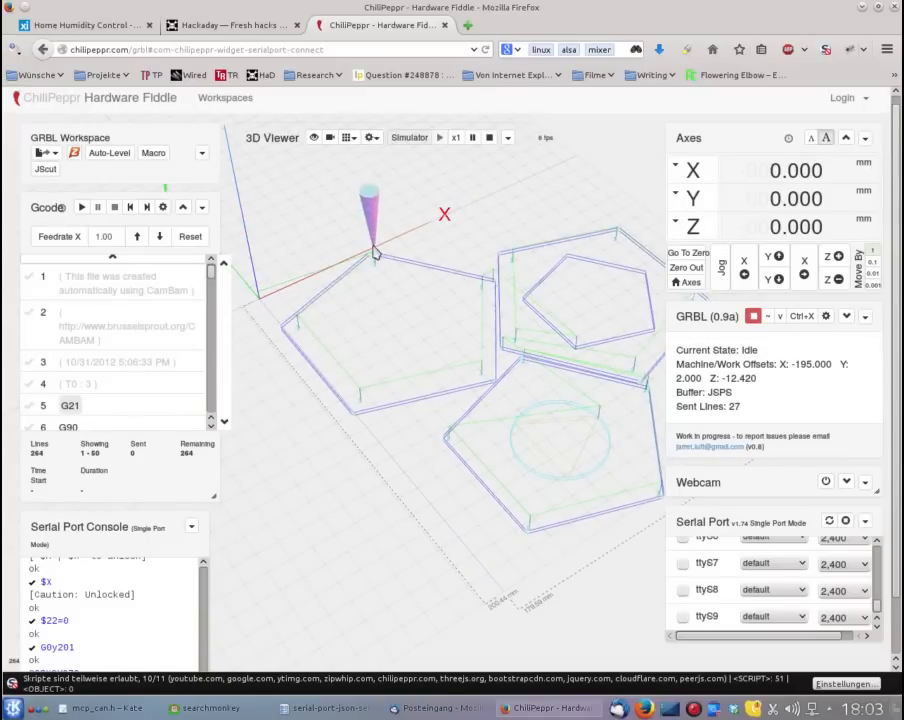
click(456, 138)
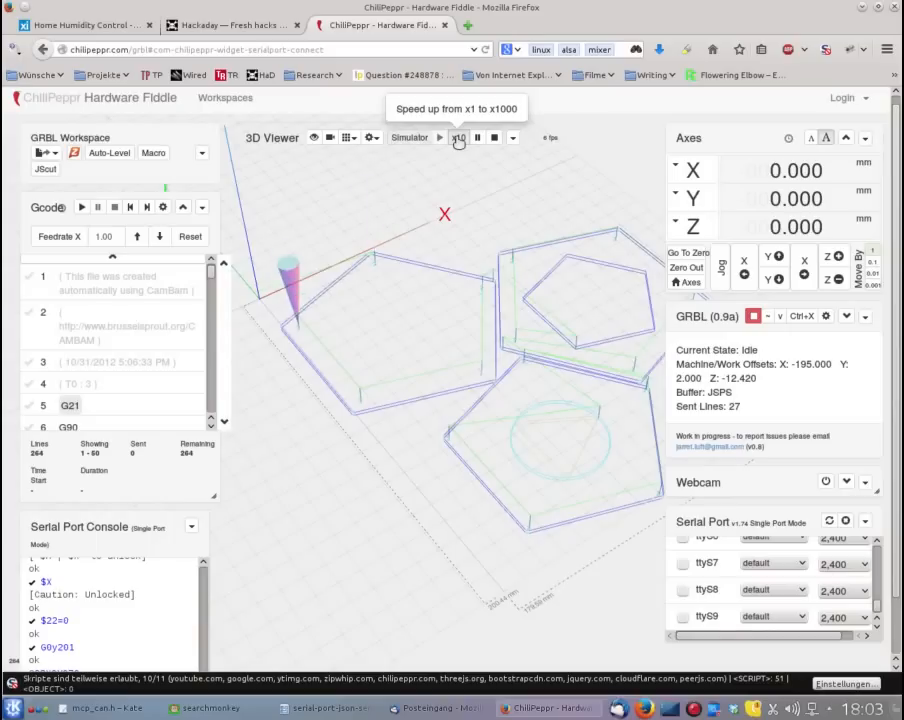
click(459, 139)
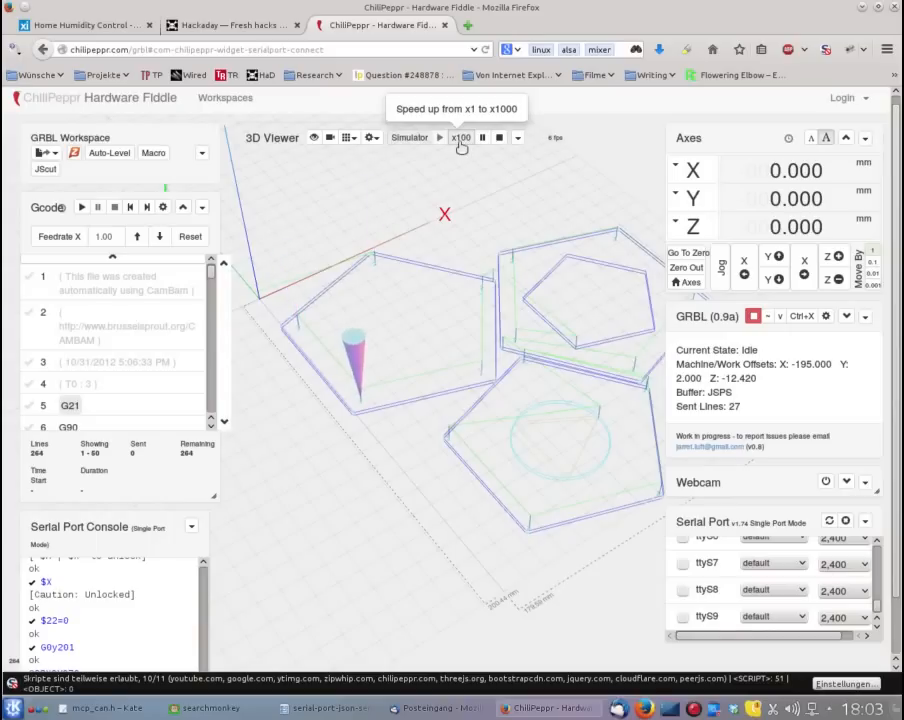
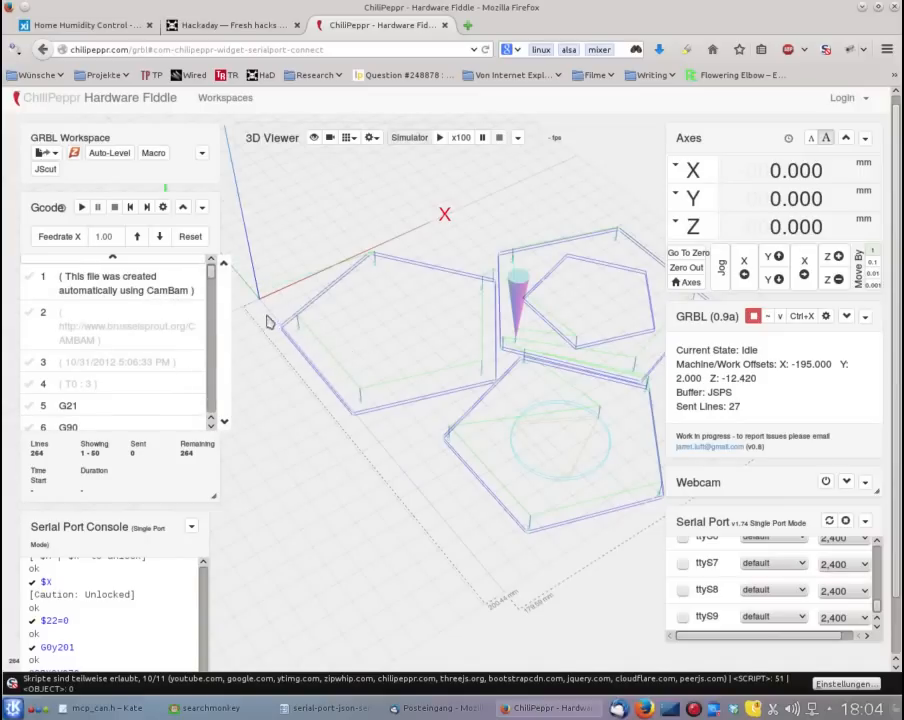
Inspect the first Gcode line's position options and send that line on its own to the controller
mouse_move(173, 293)
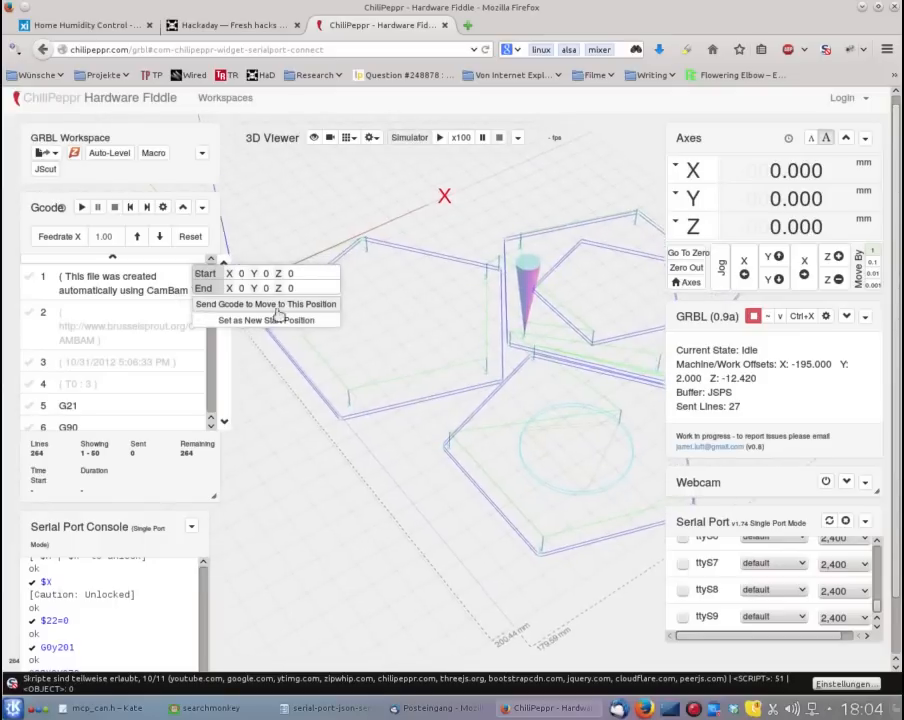
scroll(310, 318, down, 1)
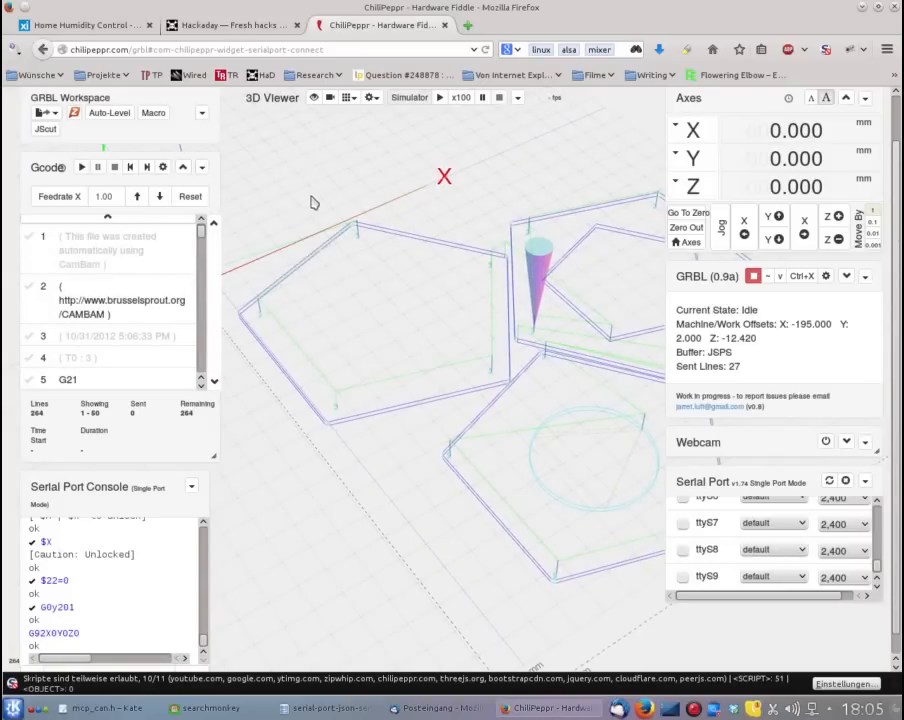
click(131, 171)
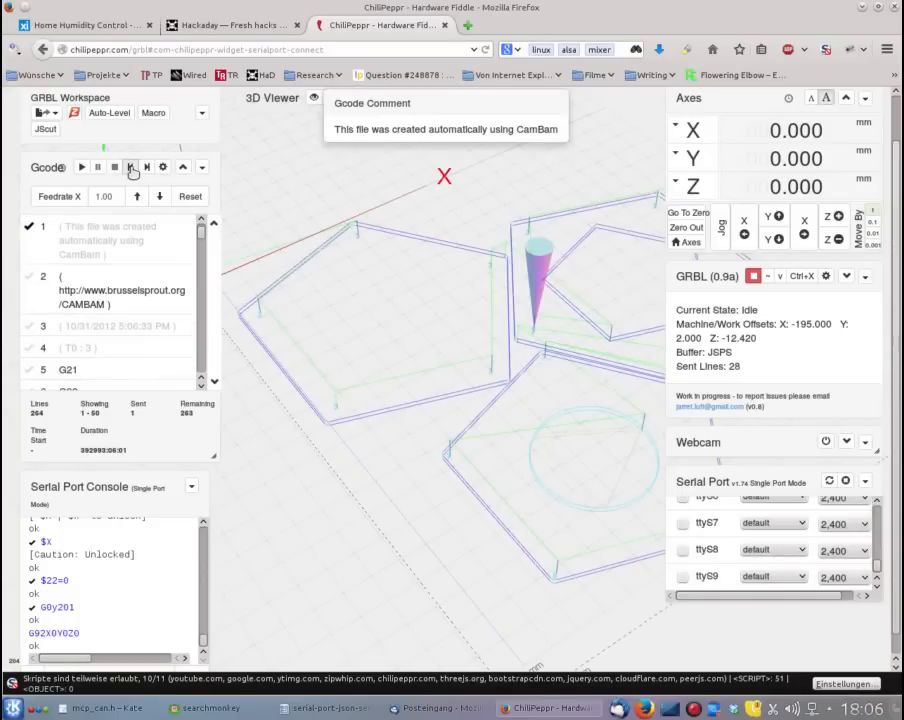
click(59, 226)
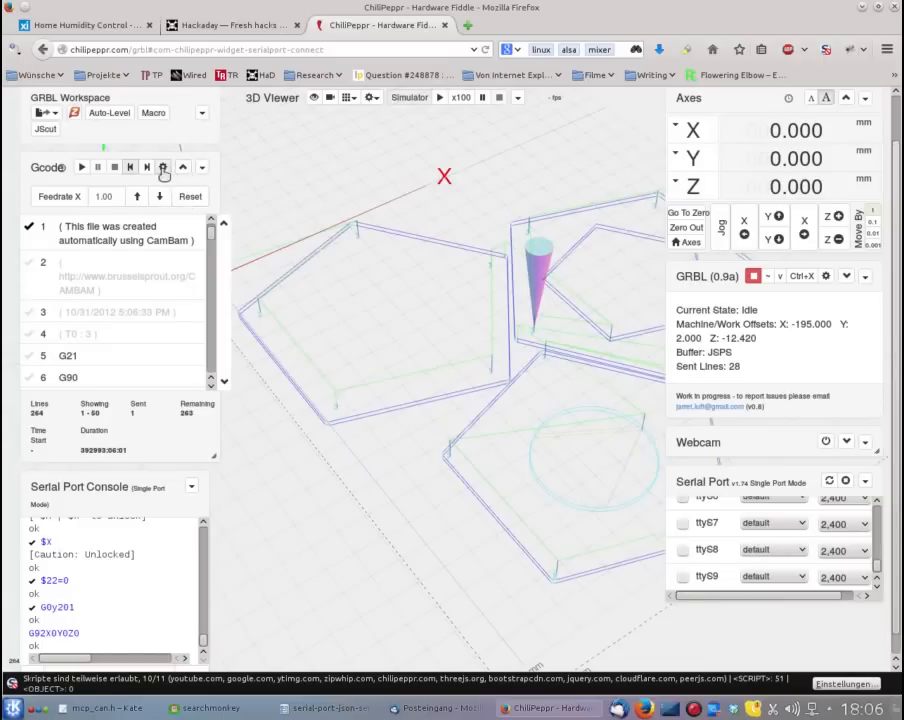
Run the Gcode file on the machine and compare the listed lines from 251 onward with the toolhead's movement
click(83, 168)
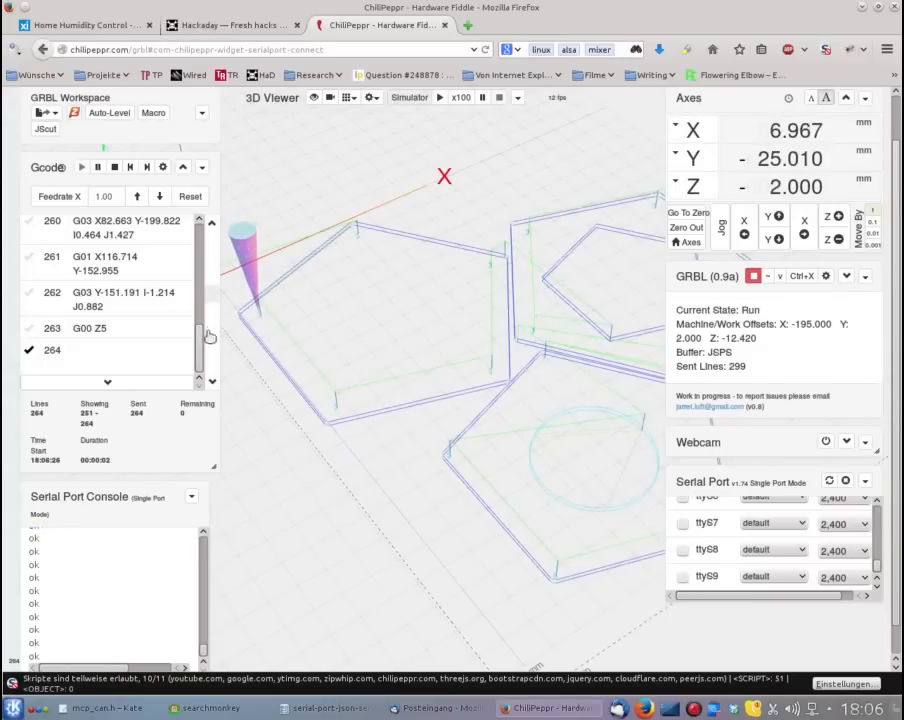
drag(199, 348, 205, 257)
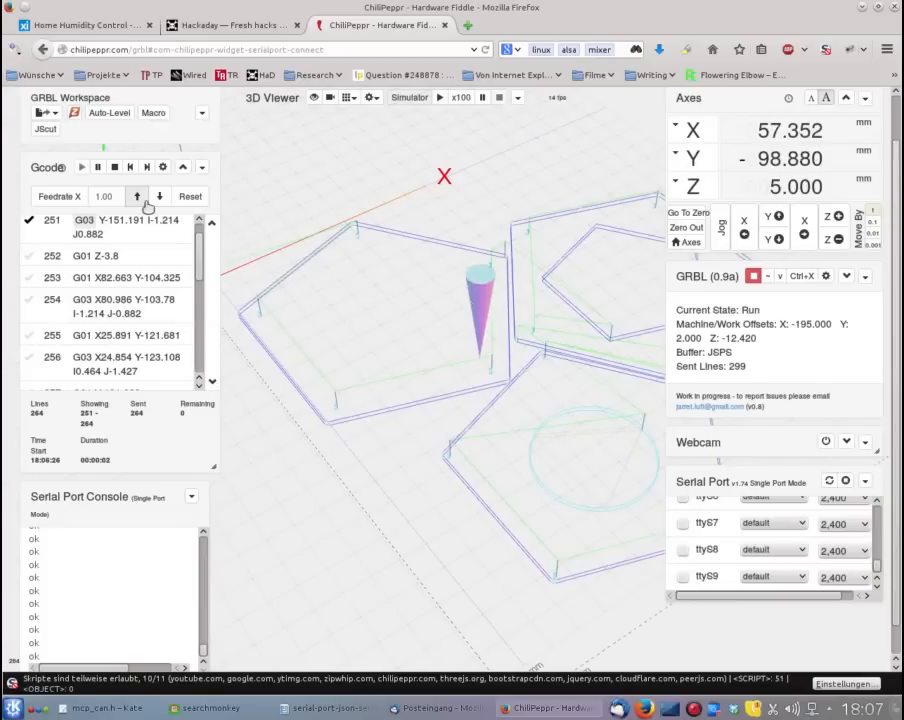
mouse_move(178, 276)
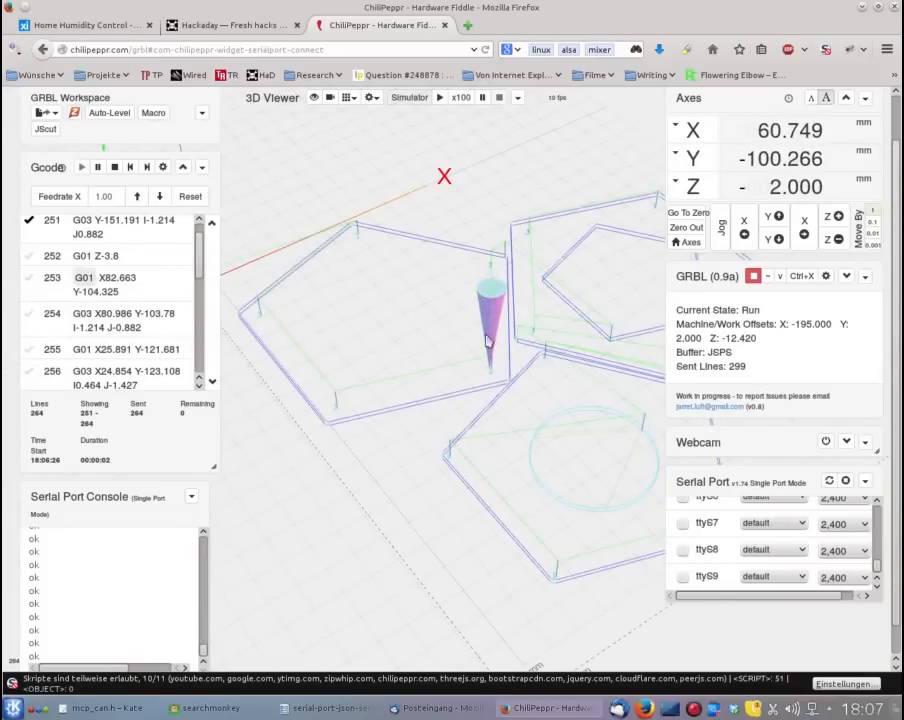
mouse_move(104, 305)
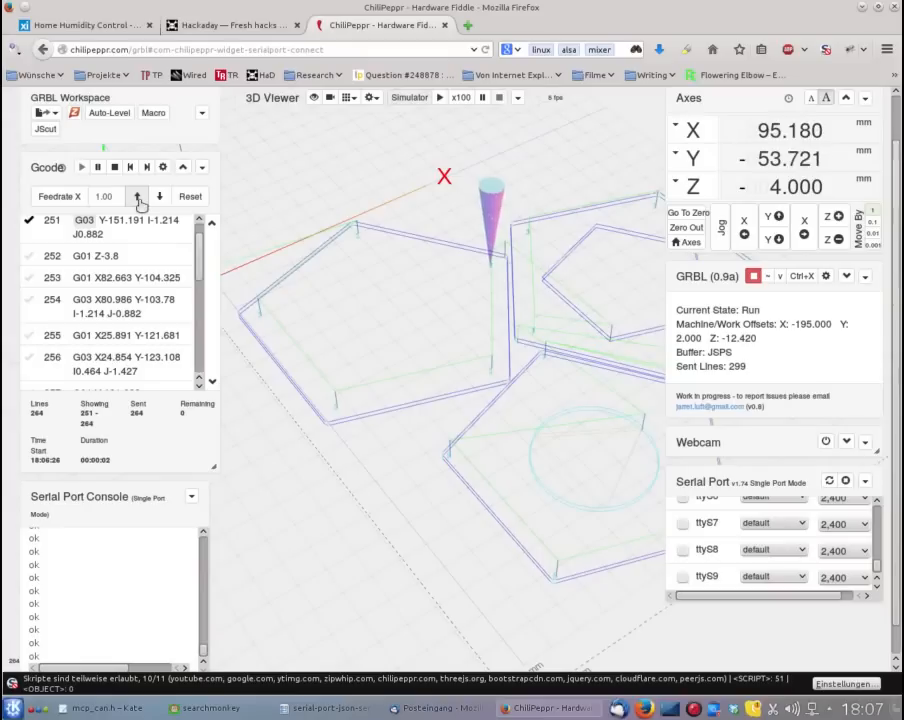
Raise the Gcode feedrate multiplier to 1.40 and inspect the start and end positions of the listed lines
click(139, 199)
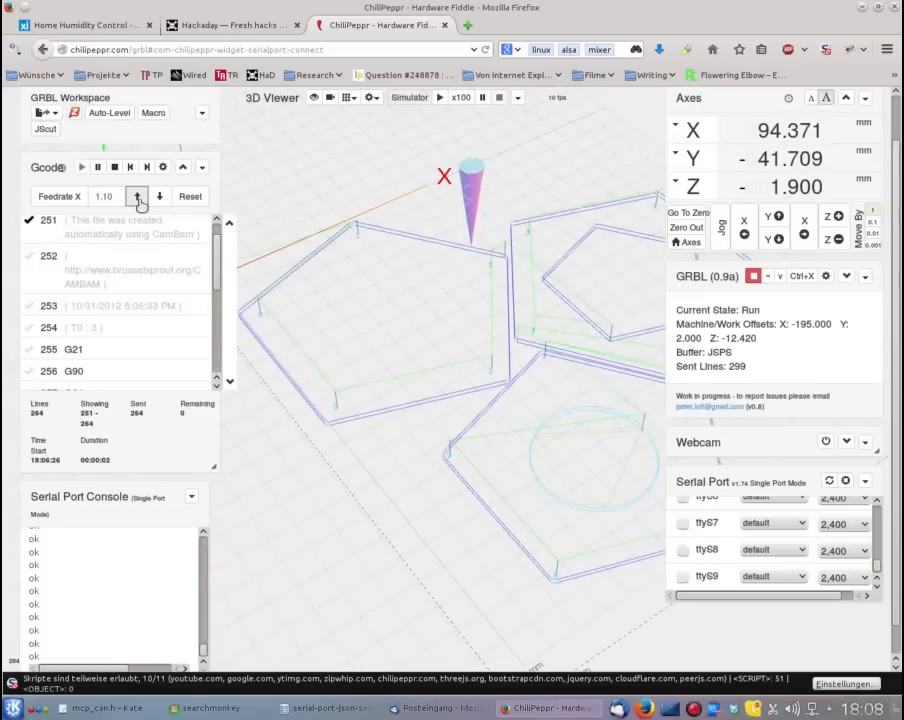
click(138, 197)
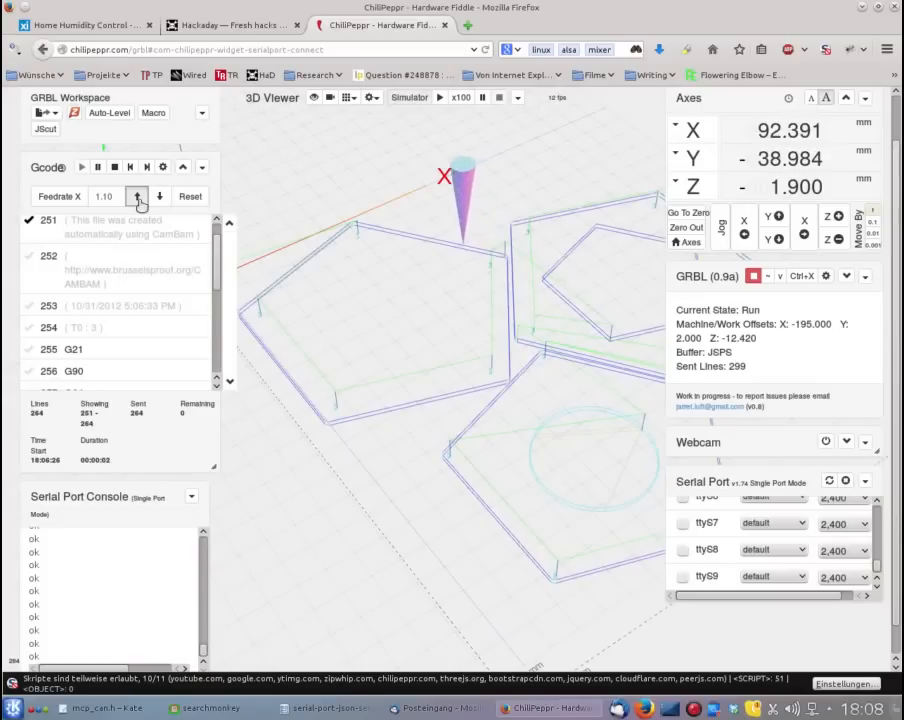
click(138, 197)
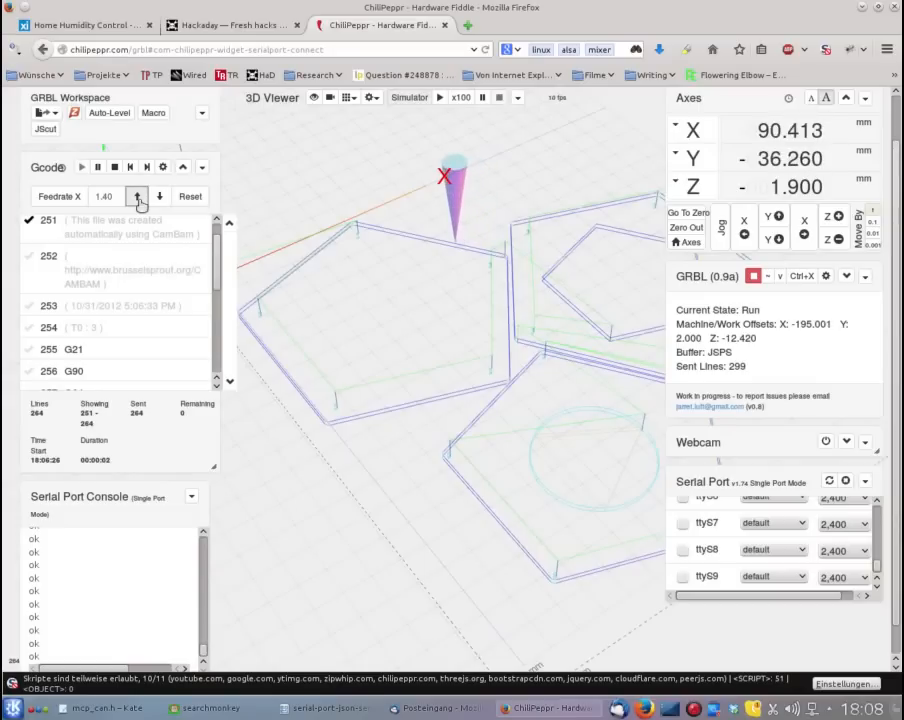
click(138, 197)
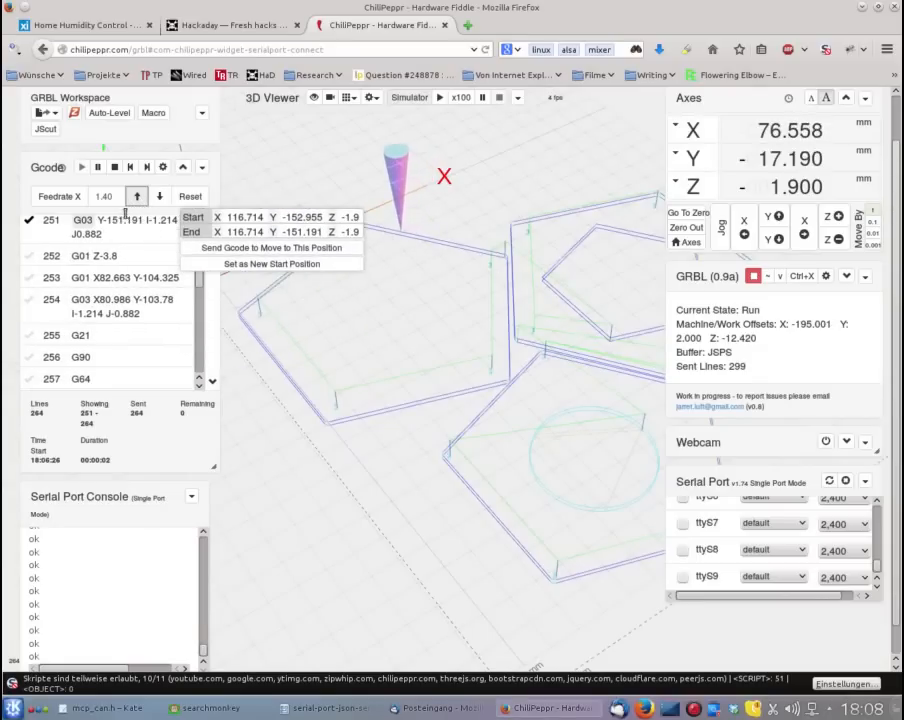
mouse_move(131, 372)
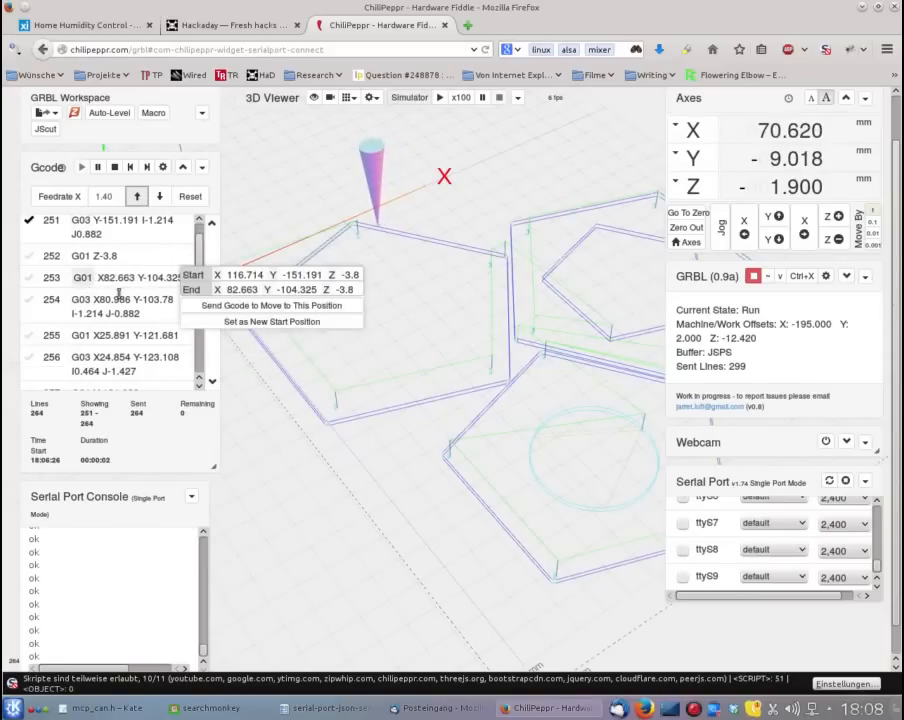
mouse_move(133, 291)
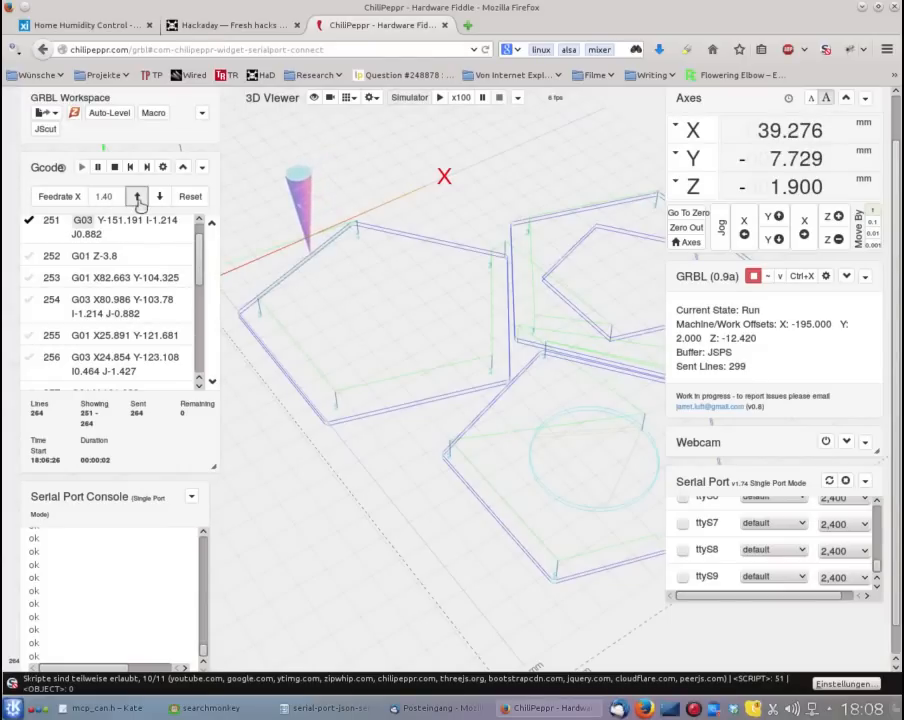
right_click(694, 708)
click(706, 641)
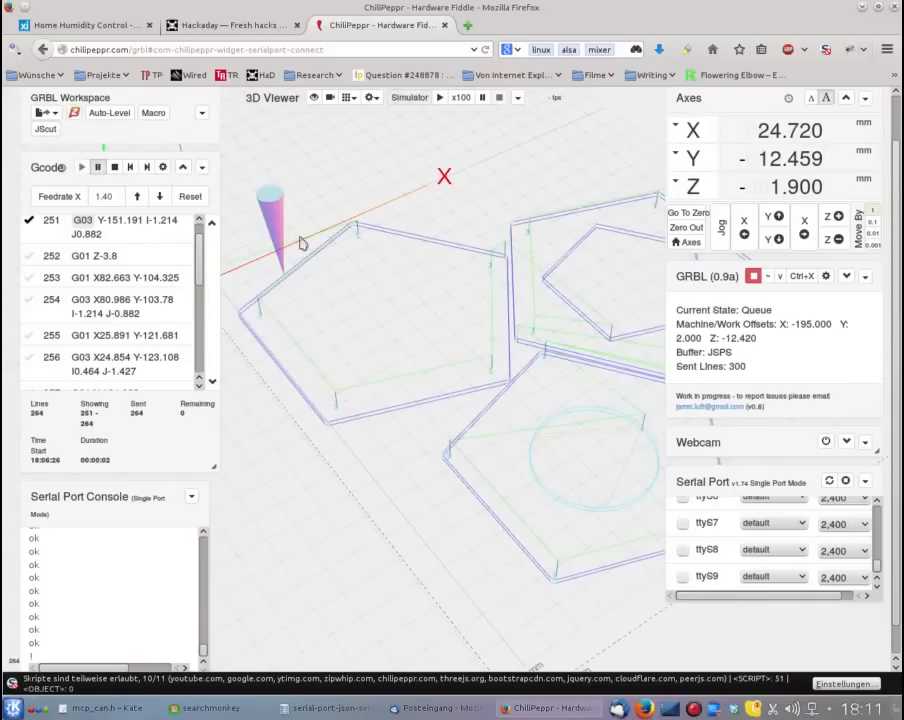
Pause the running Gcode job, resume it, and follow the toolhead around the first pentagon
click(98, 168)
mouse_move(150, 234)
click(98, 168)
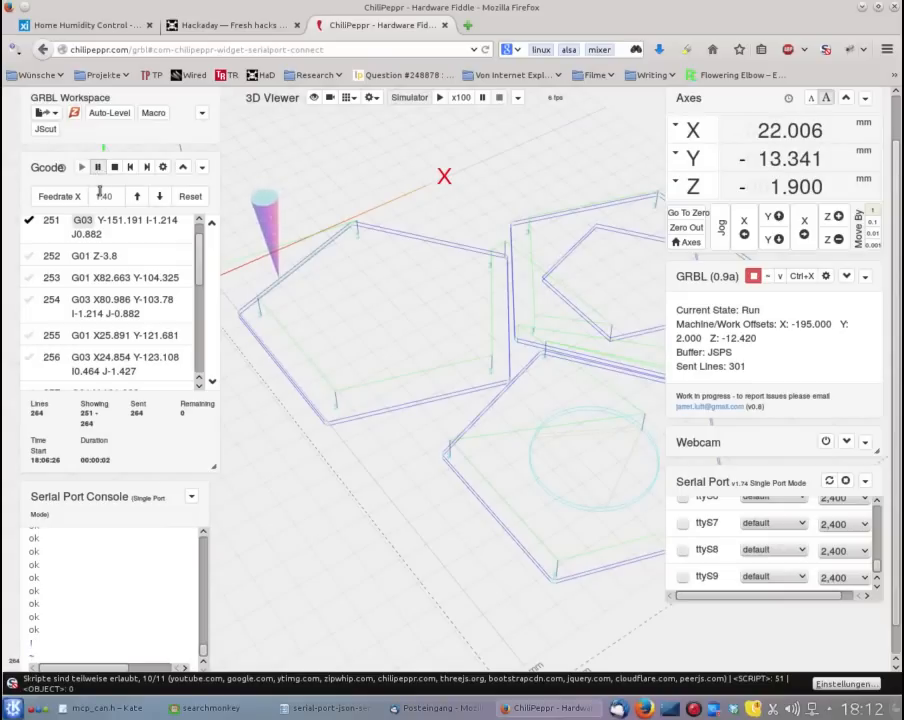
mouse_move(246, 335)
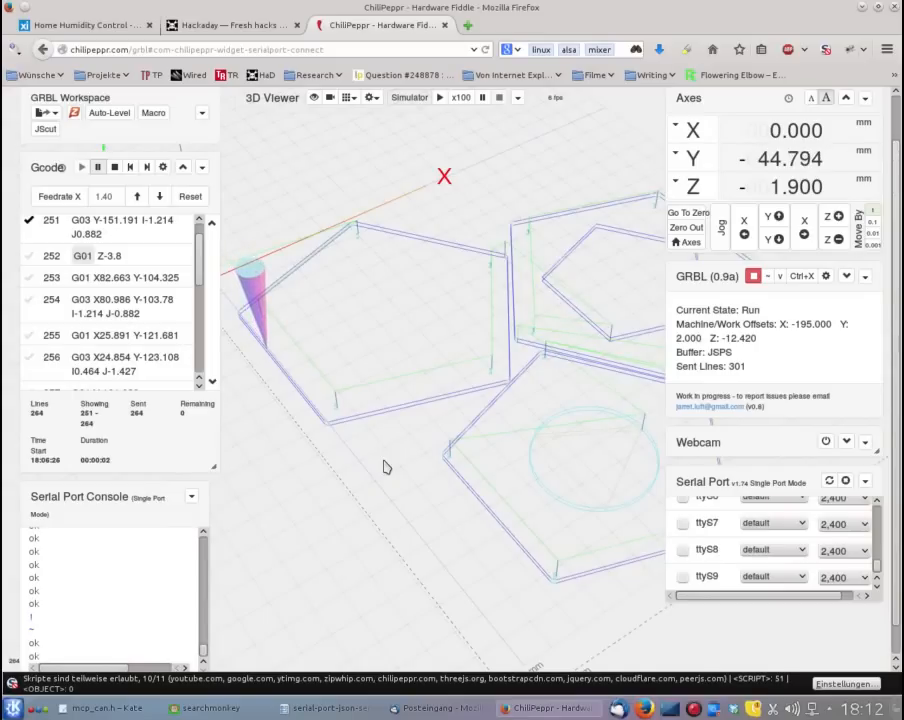
click(78, 298)
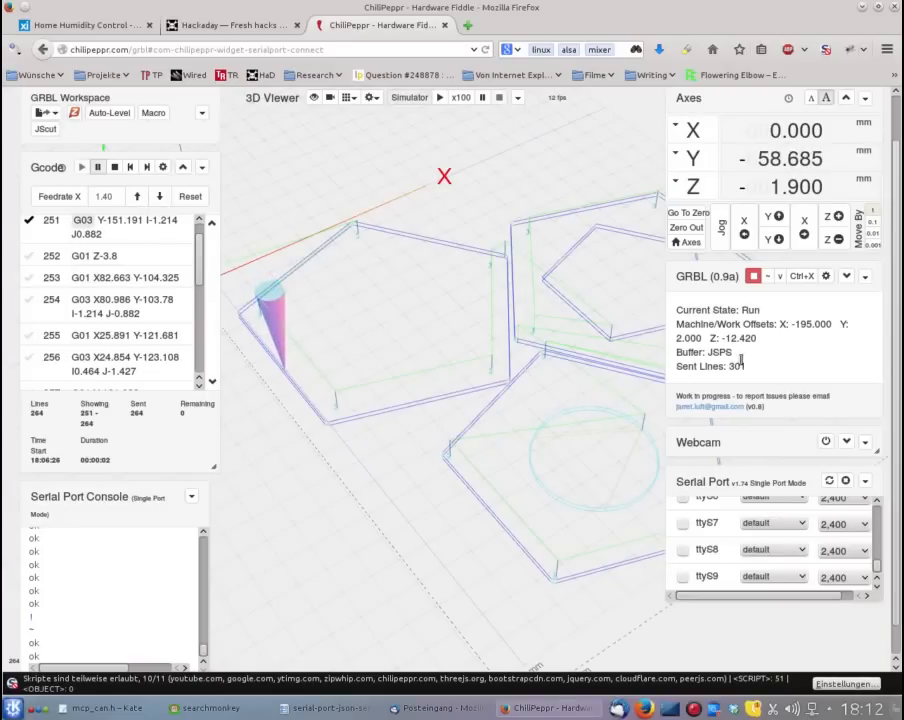
Review the Grbl Workspace's description and its PubSub, standalone view and fork options
scroll(741, 361, up, 1)
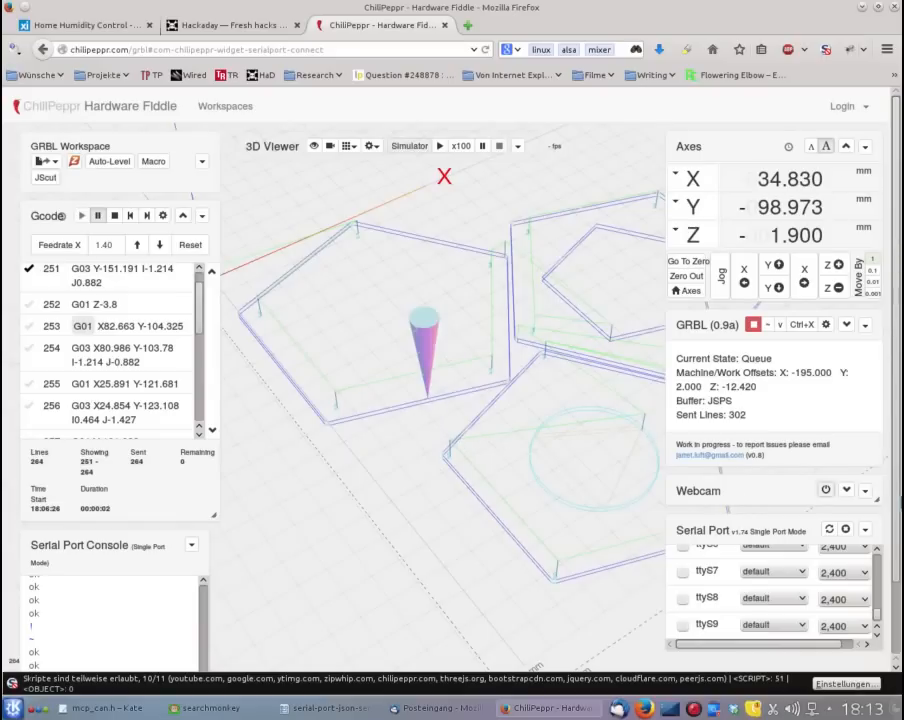
mouse_move(161, 305)
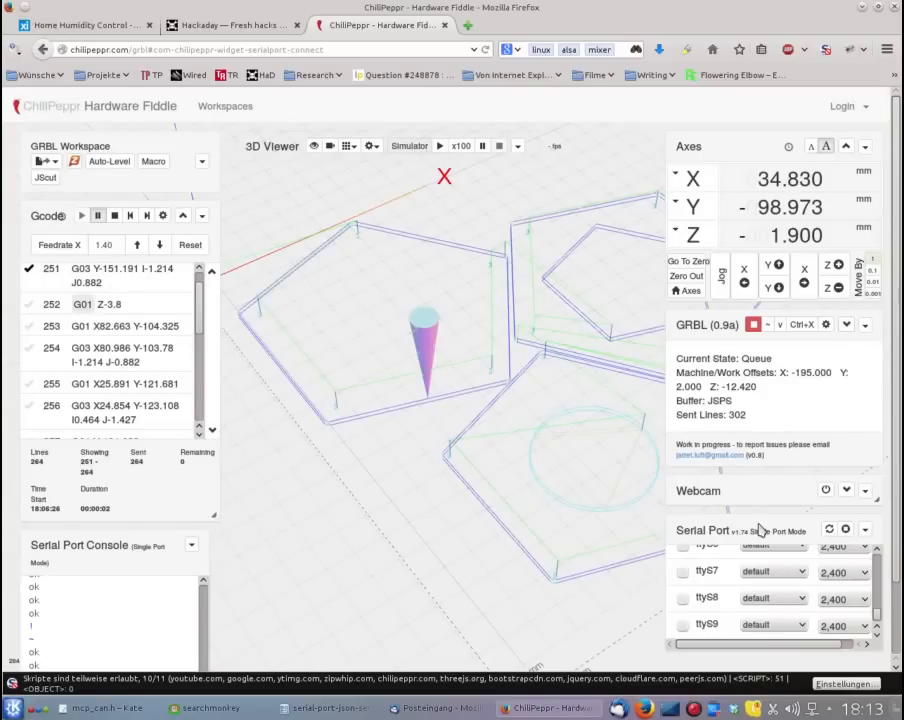
mouse_move(760, 530)
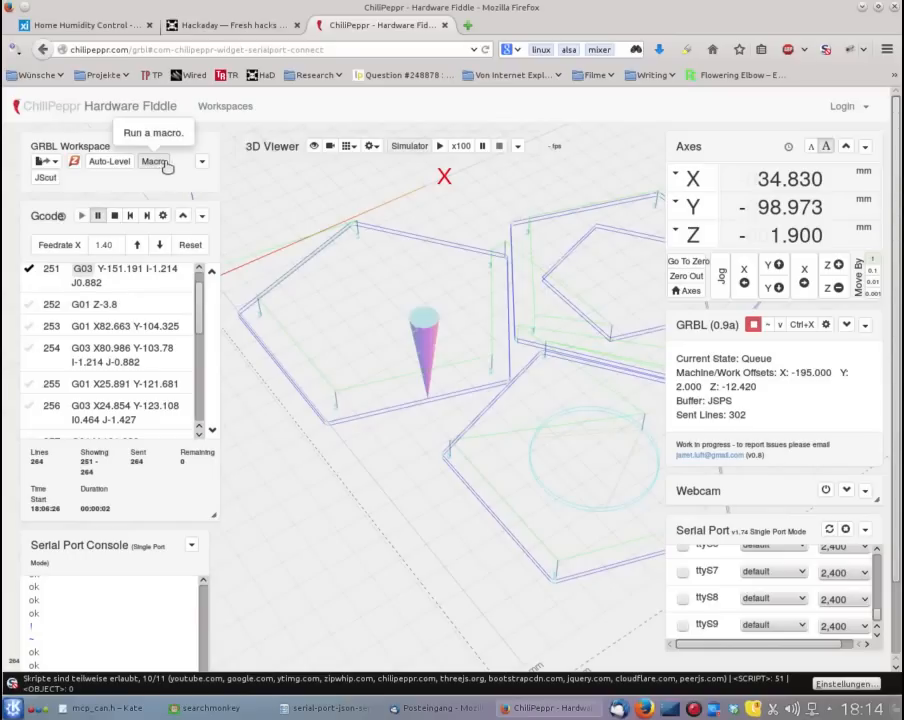
click(201, 164)
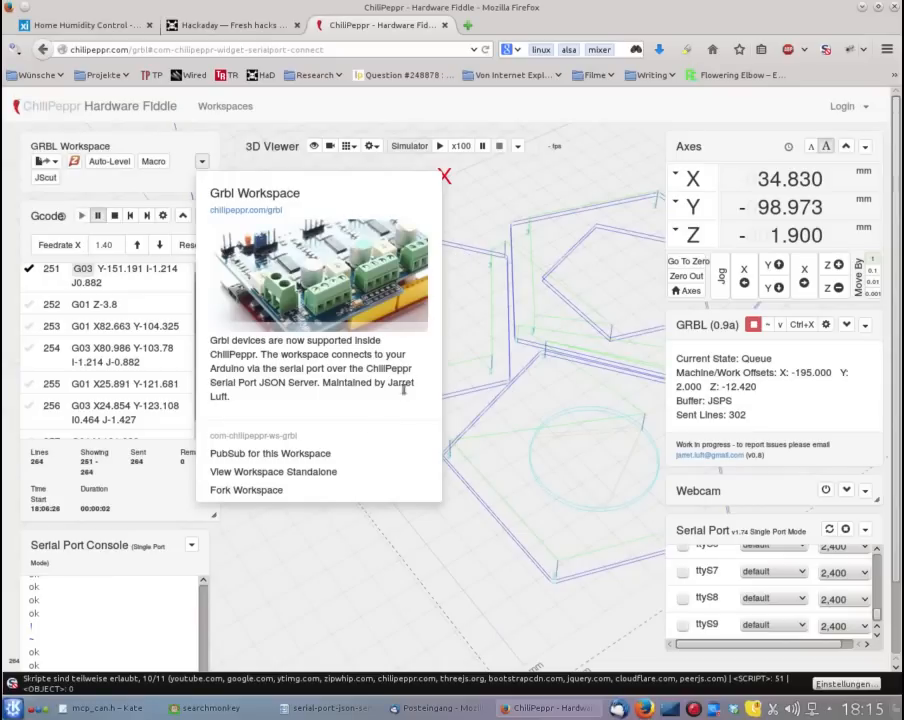
click(202, 167)
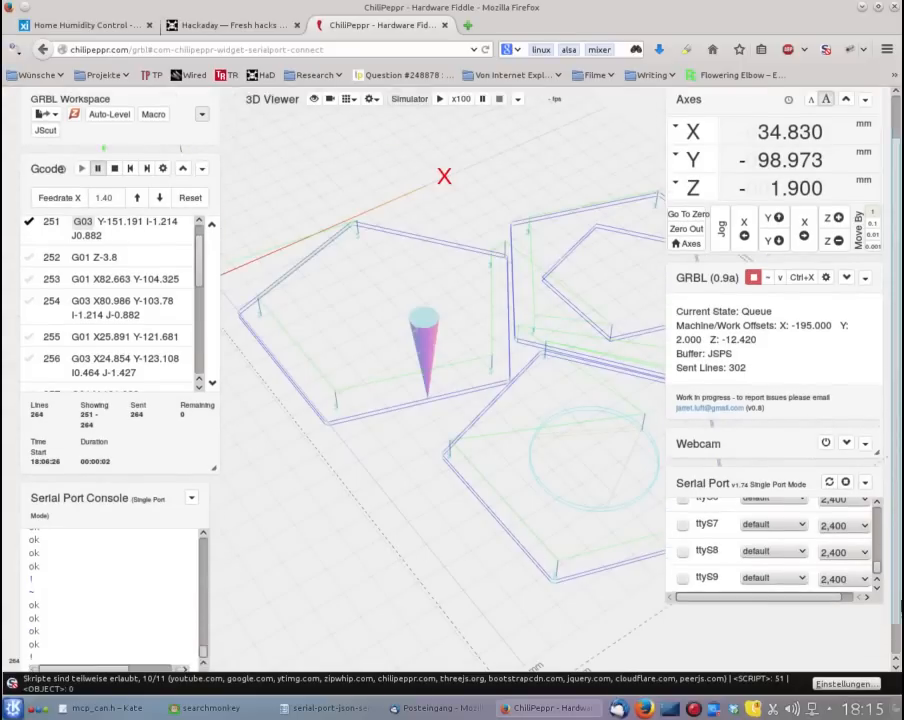
Review the serial port console's history of sent commands and return to the workspace's axes readout
scroll(780, 600, down, 2)
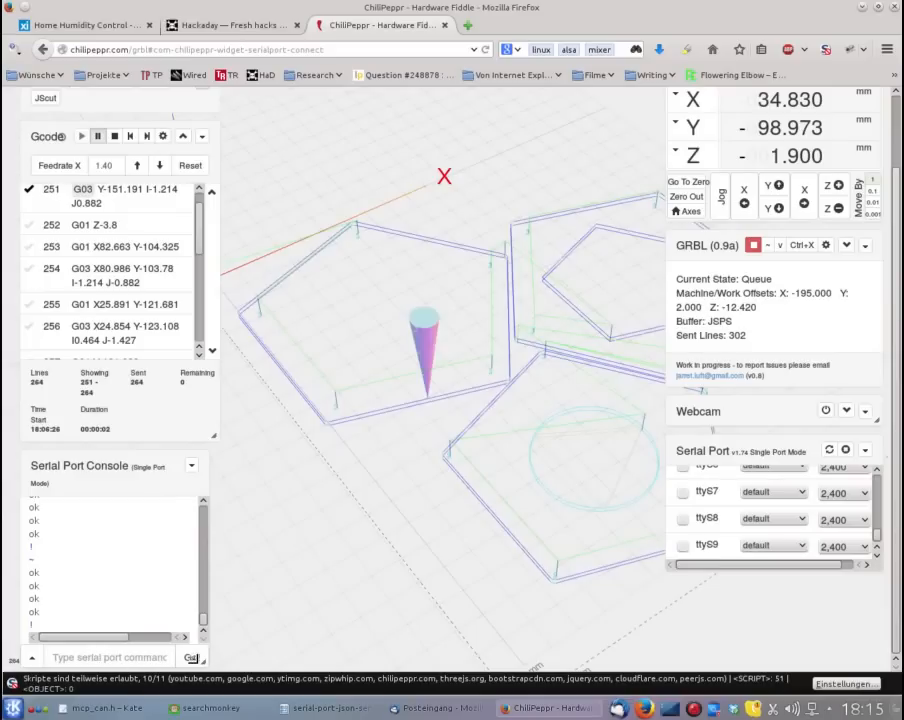
click(31, 662)
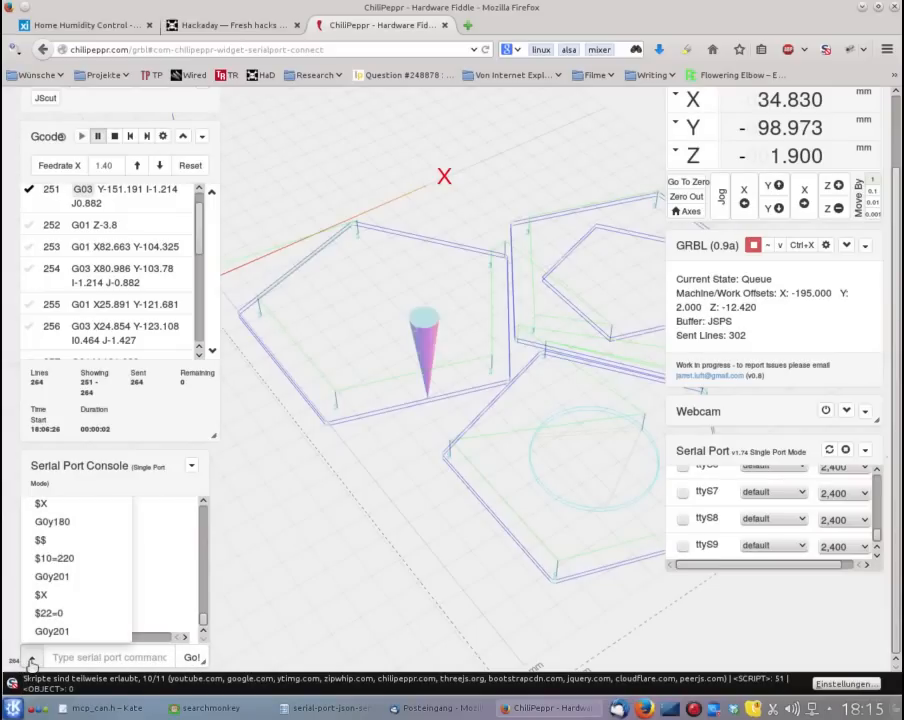
click(230, 645)
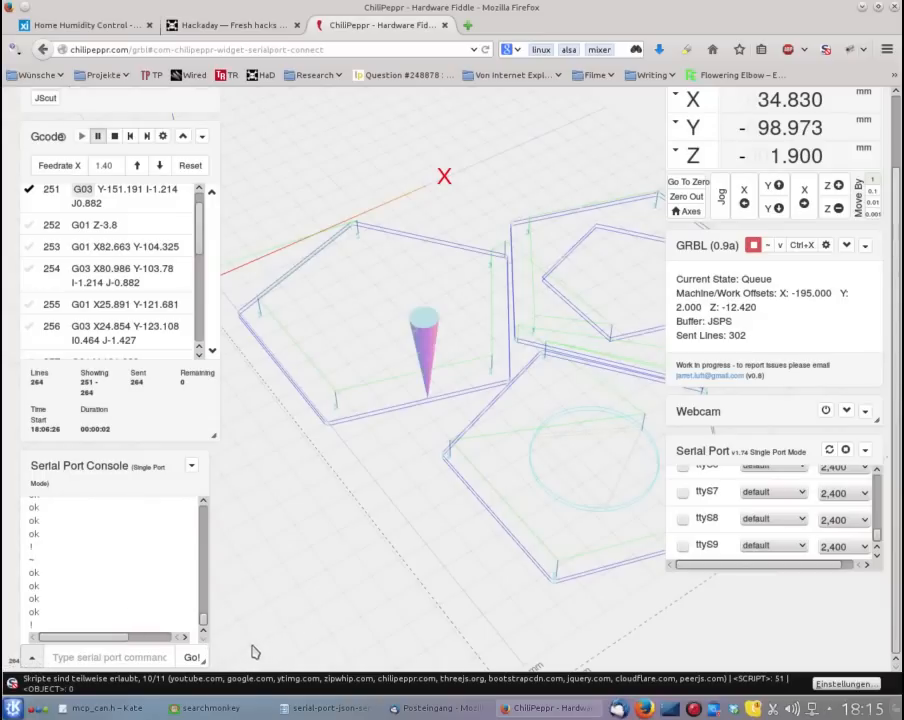
mouse_move(148, 468)
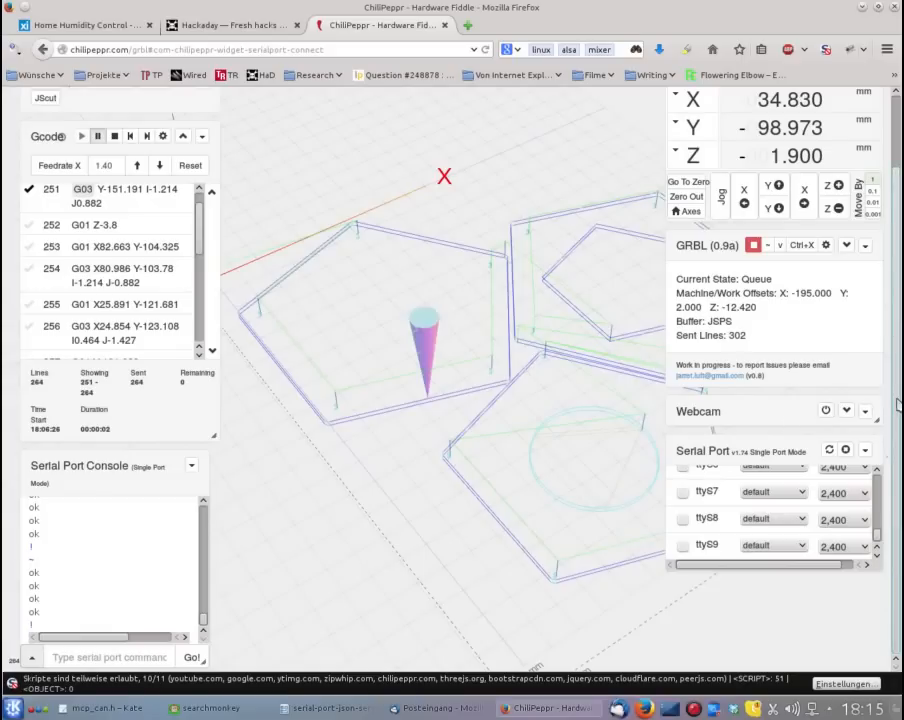
drag(897, 403, 897, 358)
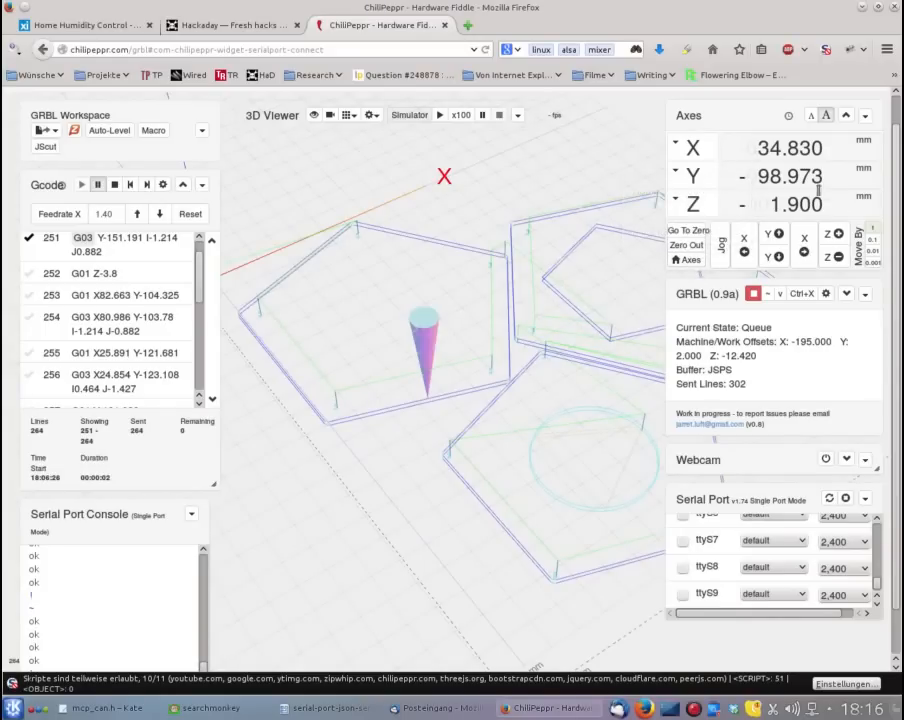
drag(898, 282, 892, 249)
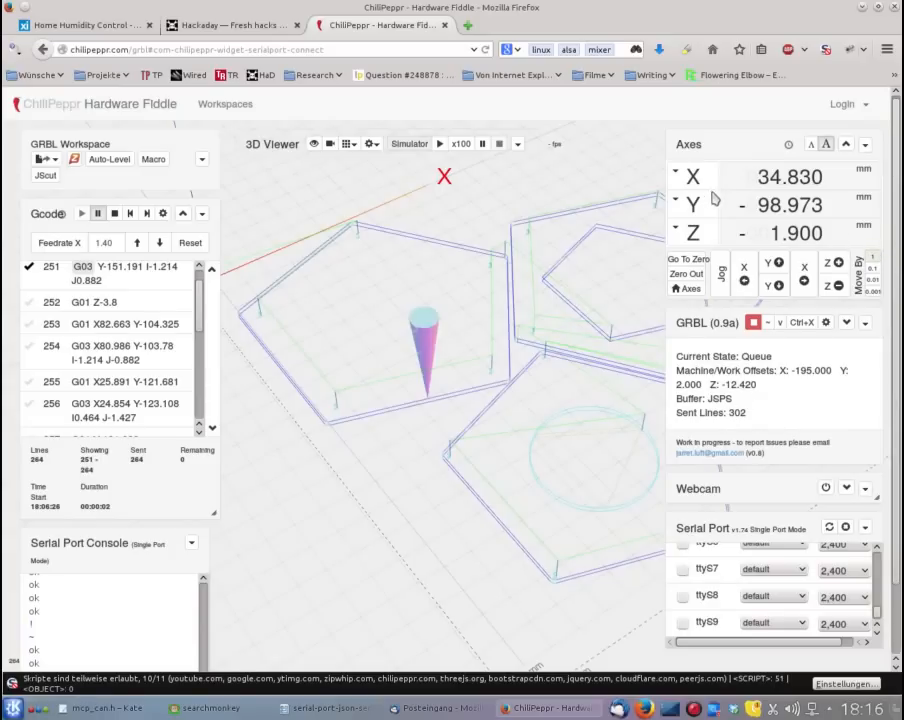
mouse_move(720, 228)
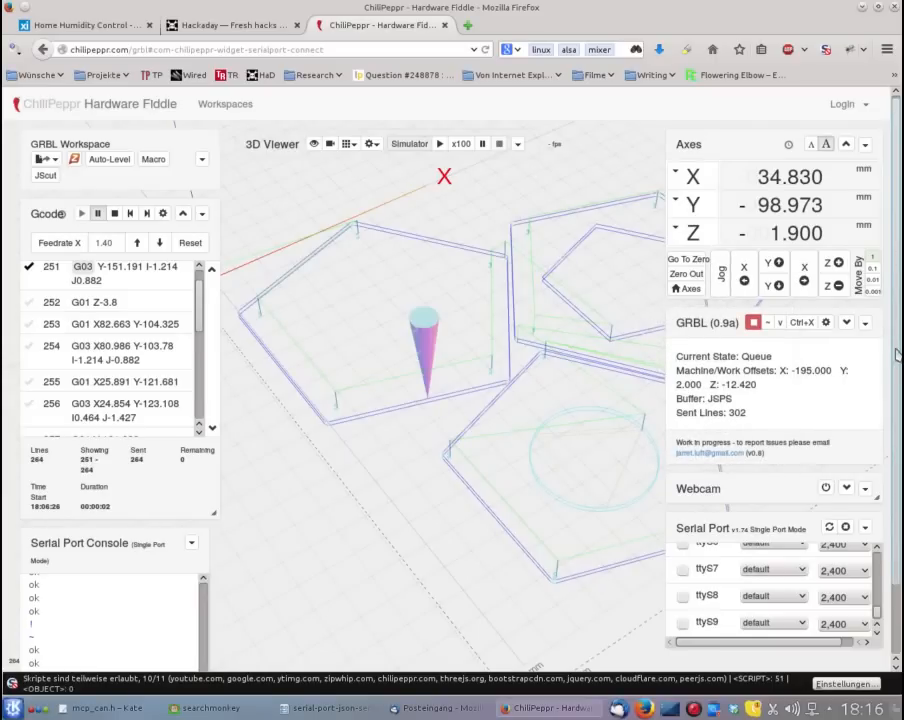
scroll(897, 352, down, 2)
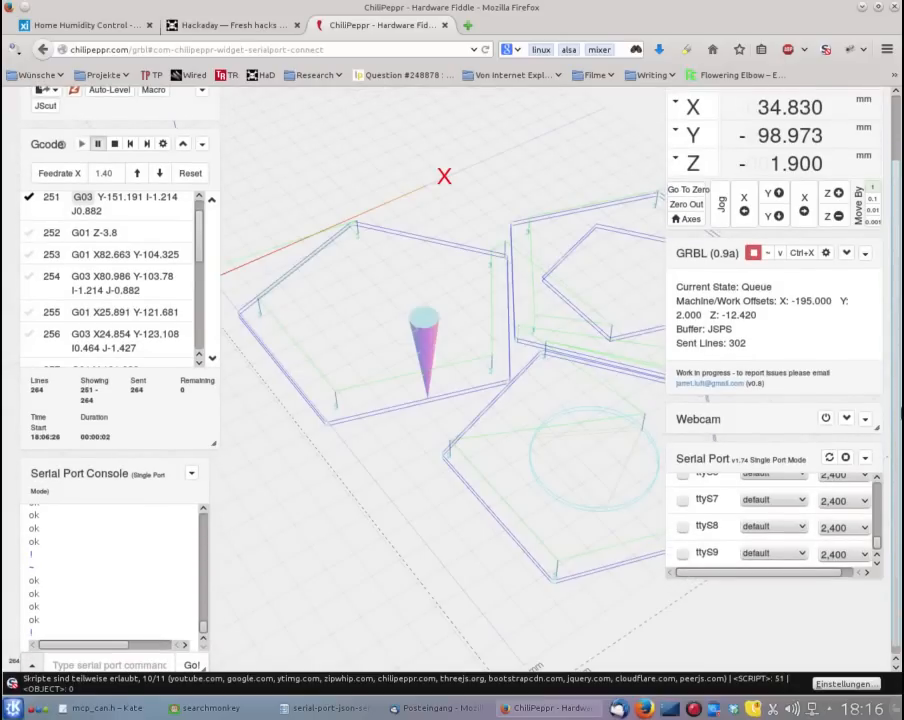
scroll(897, 380, up, 1)
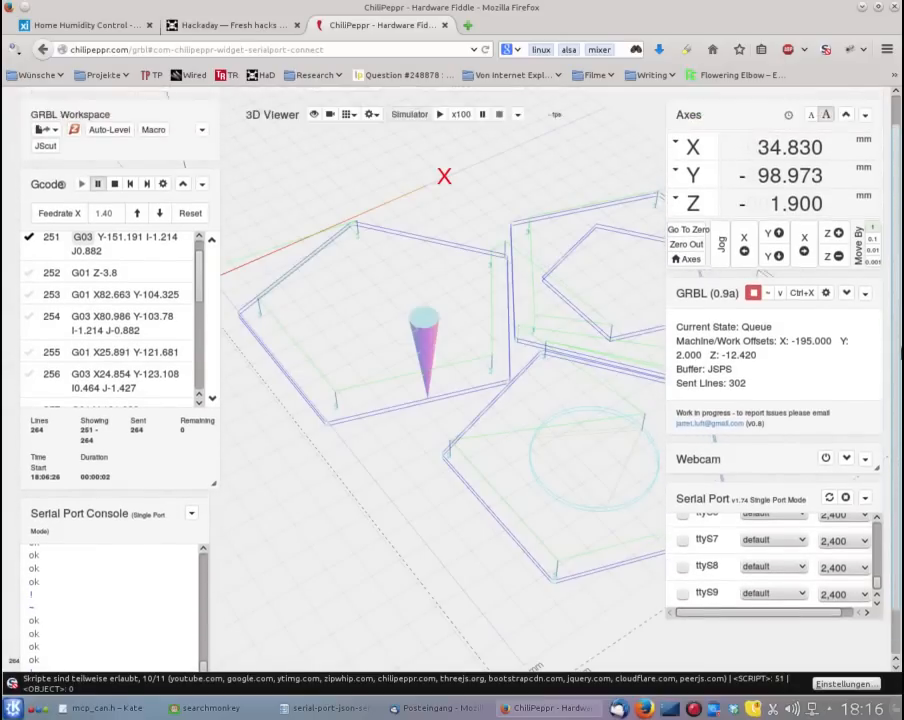
scroll(897, 380, up, 1)
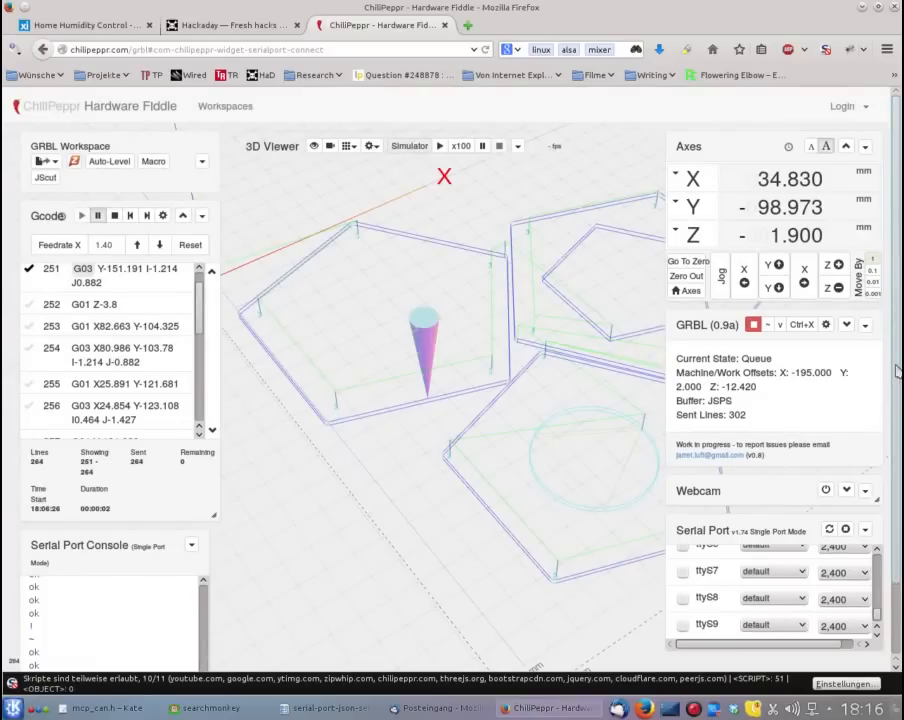
scroll(897, 374, down, 2)
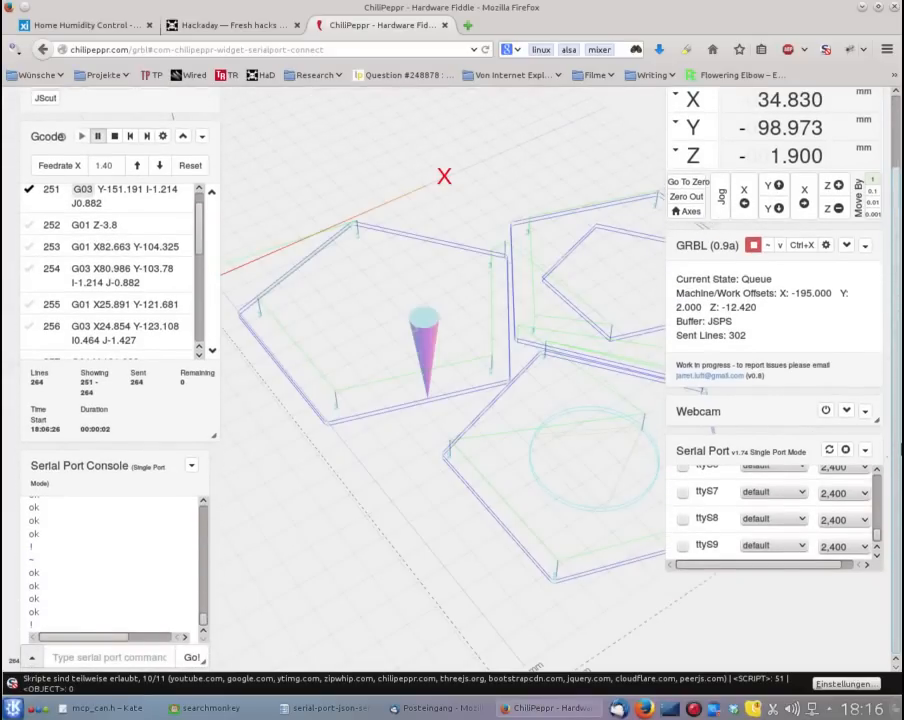
scroll(897, 390, up, 2)
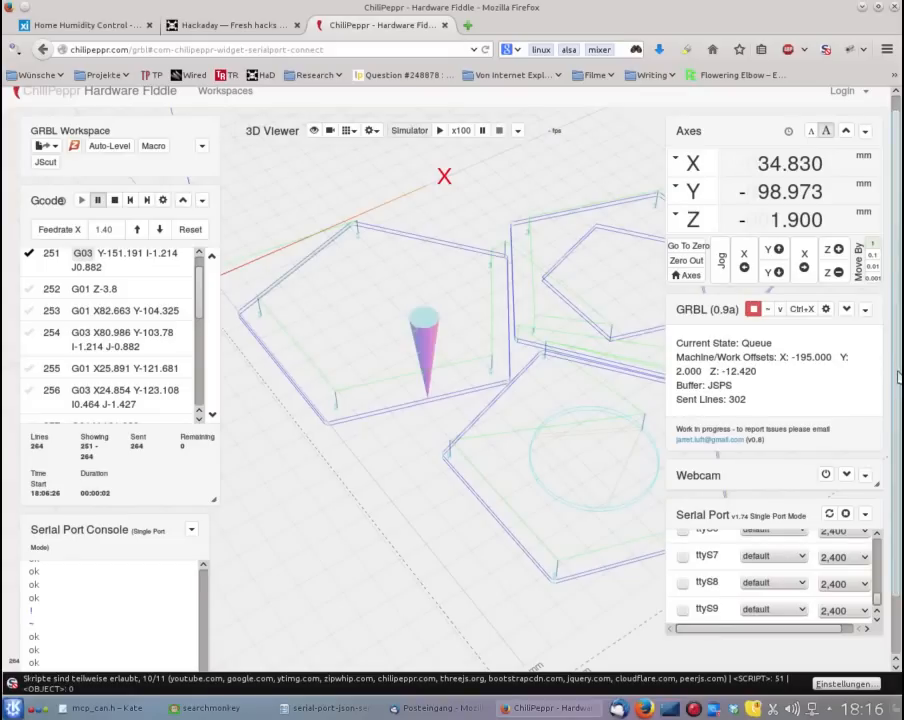
scroll(898, 400, down, 1)
scroll(898, 400, up, 1)
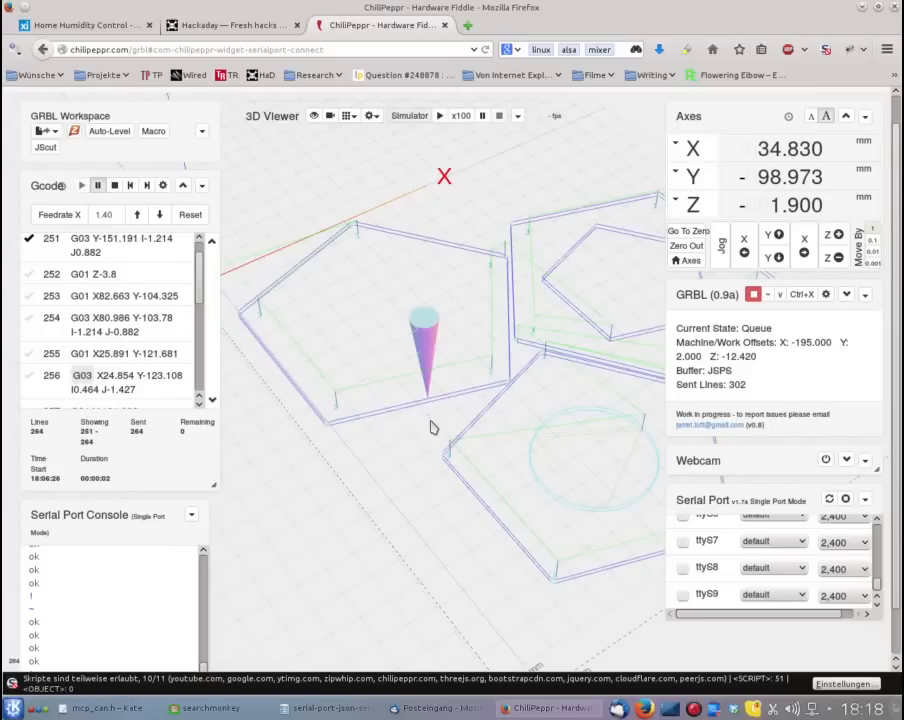
right_drag(384, 466, 328, 494)
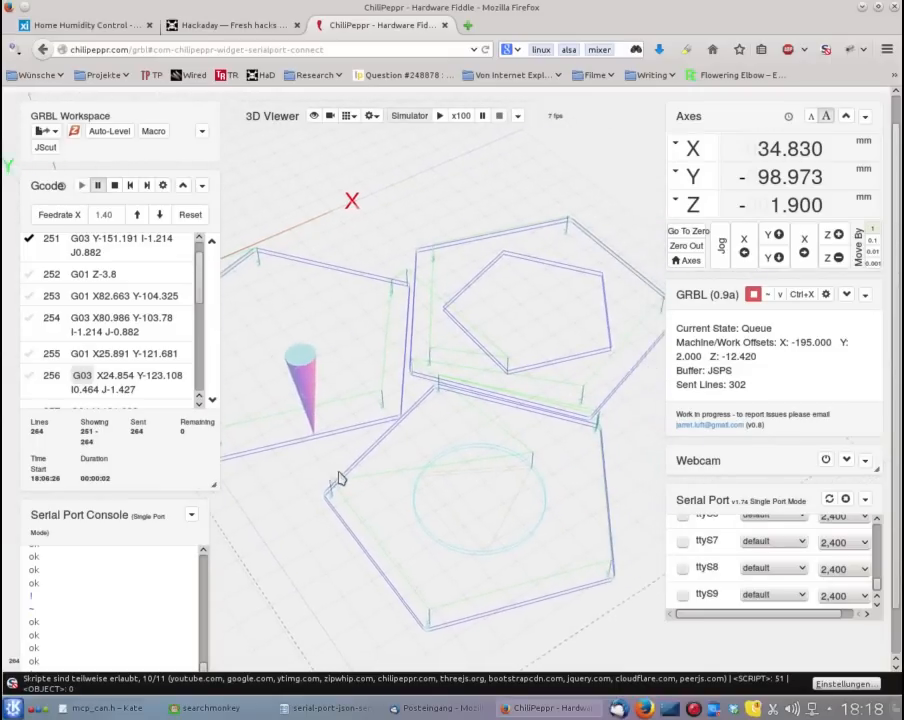